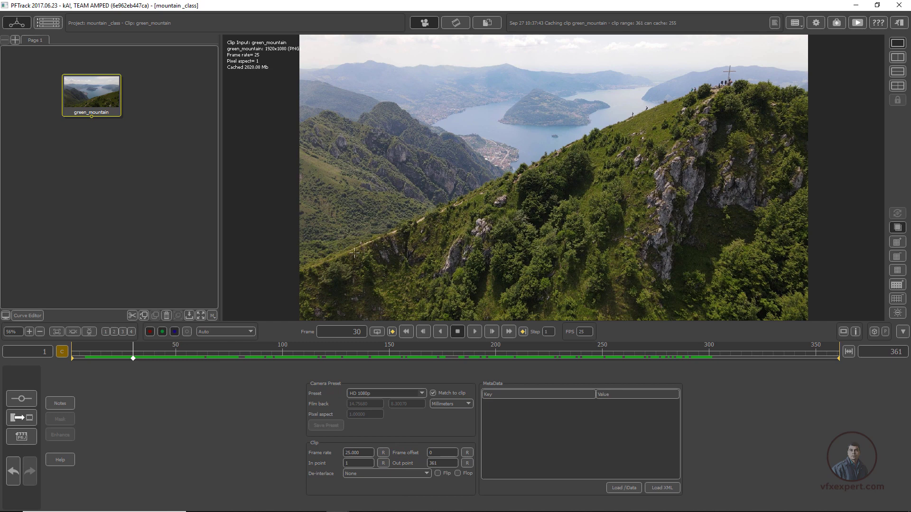
Step: Add an Auto Track node to the green_mountain clip and run automatic tracking over frames 1 to 361
{"action": "left_click_drag", "start_coordinate": [96, 95], "coordinate": [101, 87]}
{"action": "right_click", "coordinate": [101, 85]}
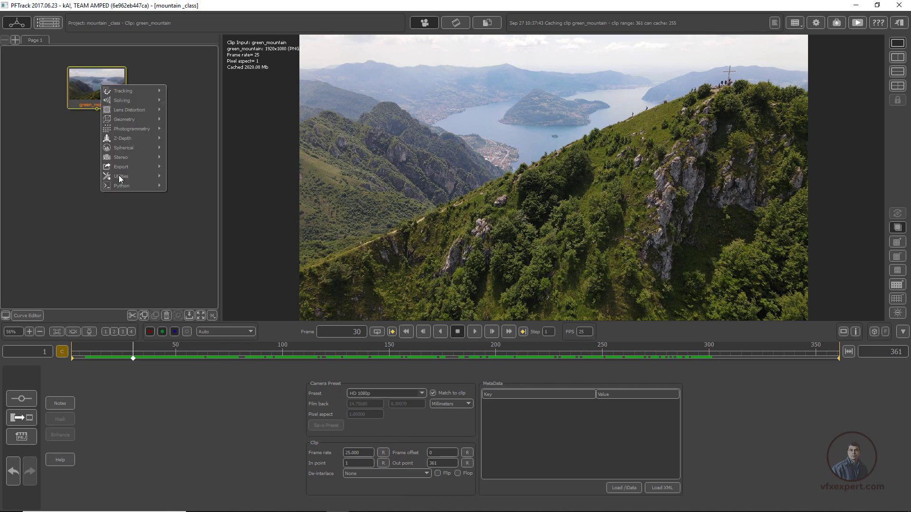
{"action": "mouse_move", "coordinate": [130, 90]}
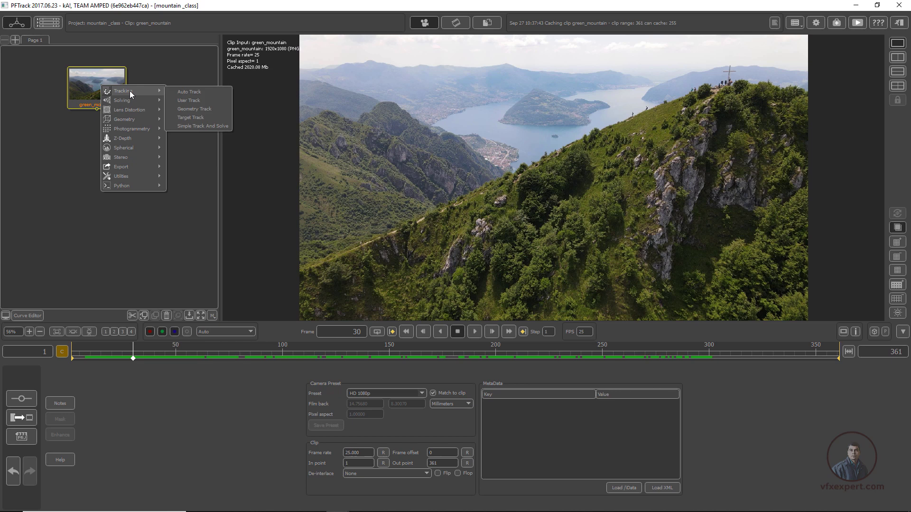
{"action": "left_click", "coordinate": [193, 91]}
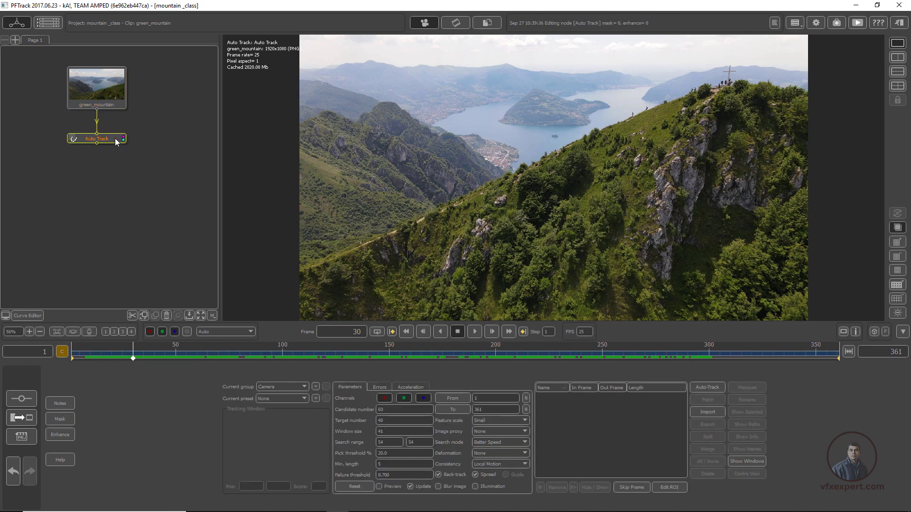
{"action": "left_click_drag", "start_coordinate": [115, 138], "coordinate": [115, 143]}
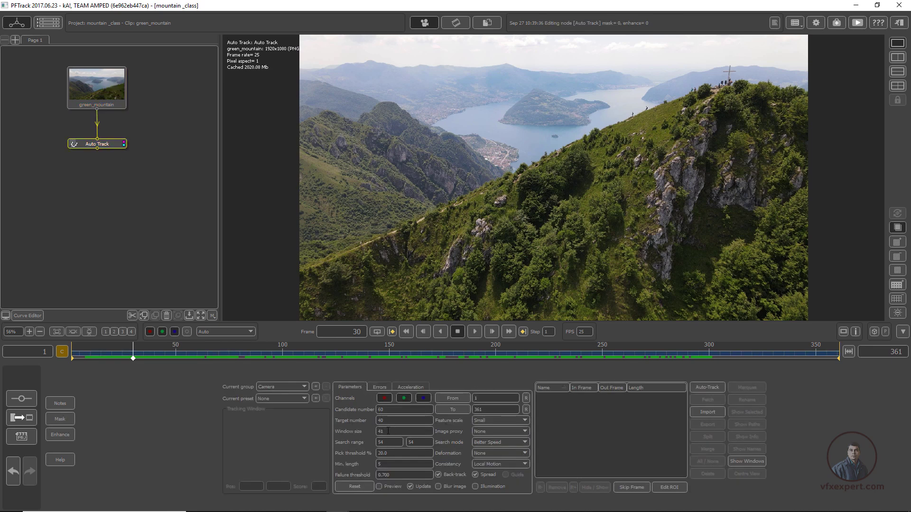
{"action": "left_click", "coordinate": [379, 486]}
{"action": "left_click", "coordinate": [707, 388]}
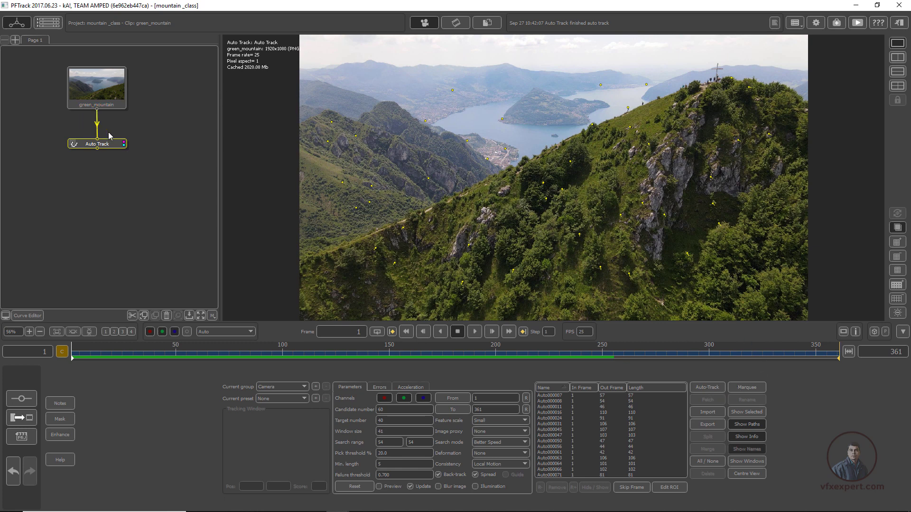
Step: Add a Camera Solver node after the Auto Track node and solve the camera for all frames
{"action": "right_click", "coordinate": [108, 149]}
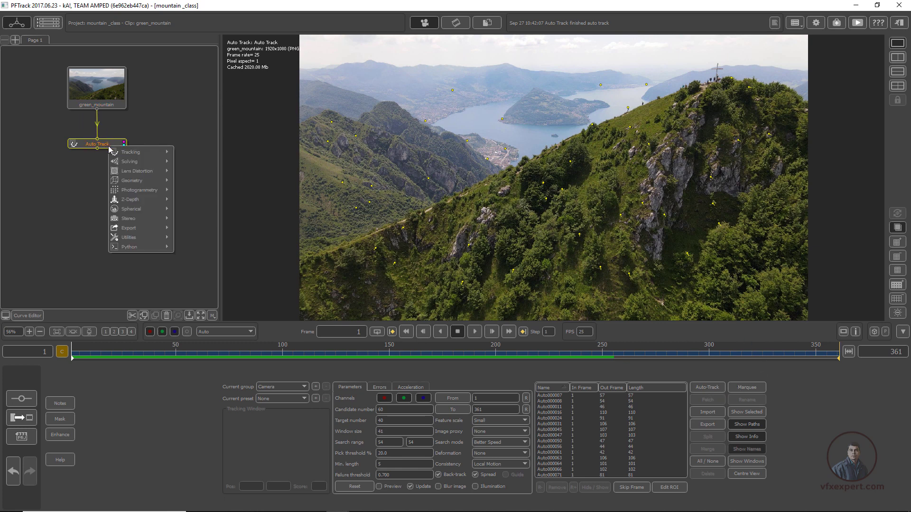
{"action": "mouse_move", "coordinate": [127, 161]}
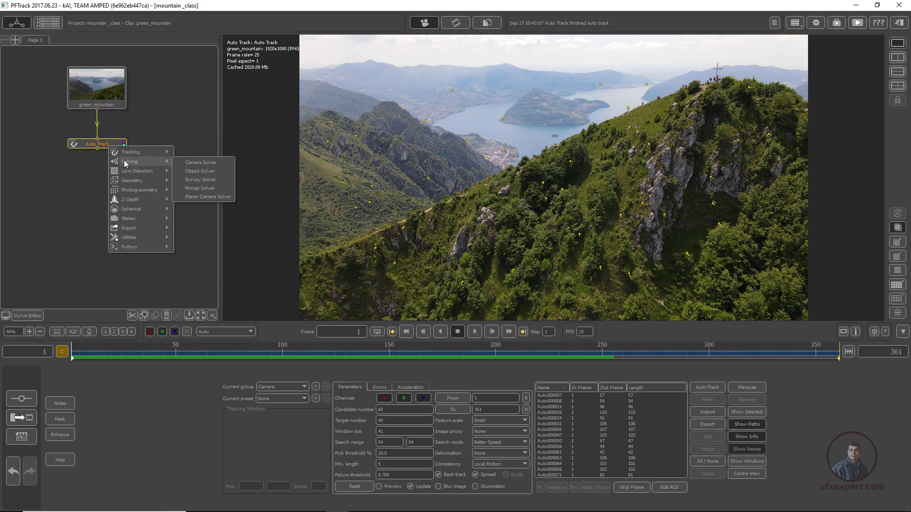
{"action": "left_click", "coordinate": [199, 164]}
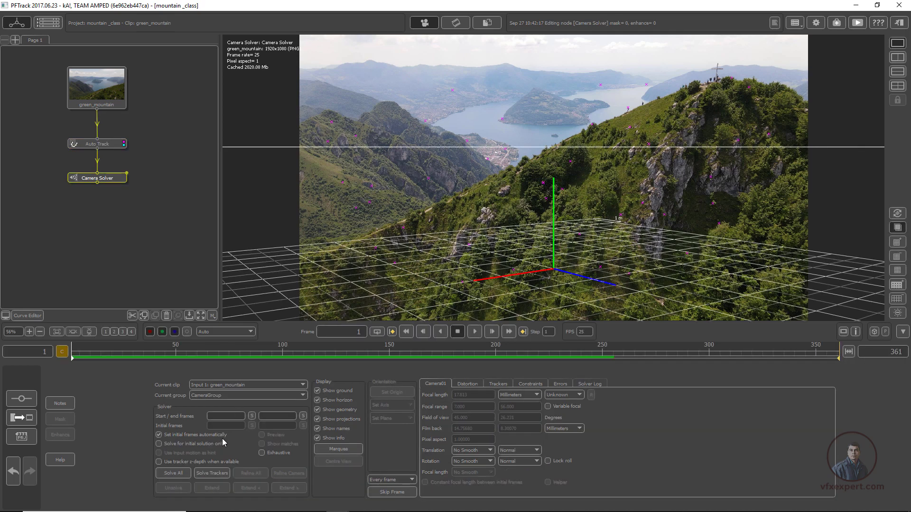
{"action": "left_click", "coordinate": [181, 472]}
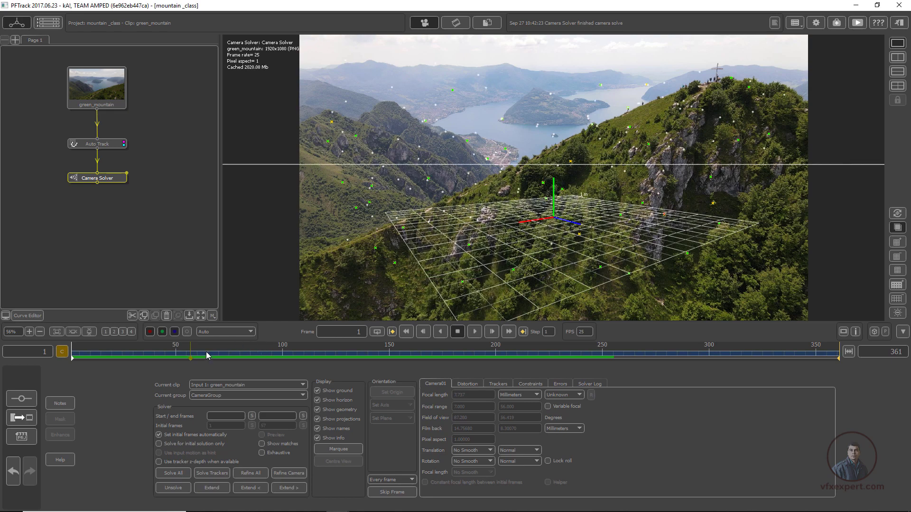
Step: Show the camera and 3D views side by side and scrub to frame 241 to examine the solved camera path
{"action": "left_click_drag", "start_coordinate": [205, 352], "coordinate": [289, 352]}
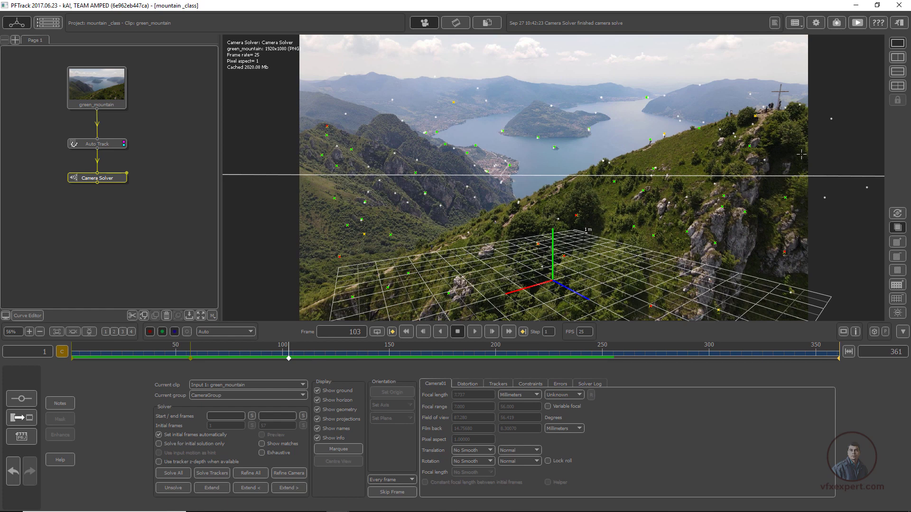
{"action": "left_click", "coordinate": [898, 57]}
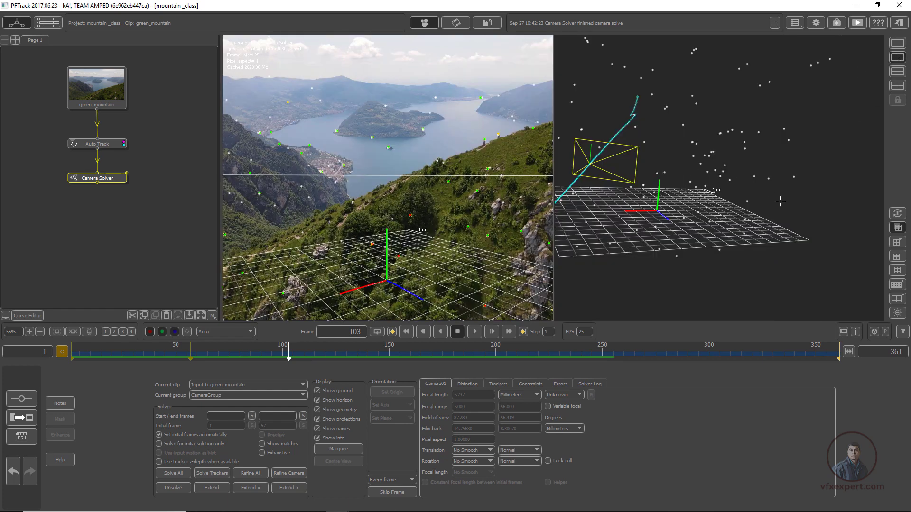
{"action": "left_click_drag", "start_coordinate": [780, 201], "coordinate": [736, 263]}
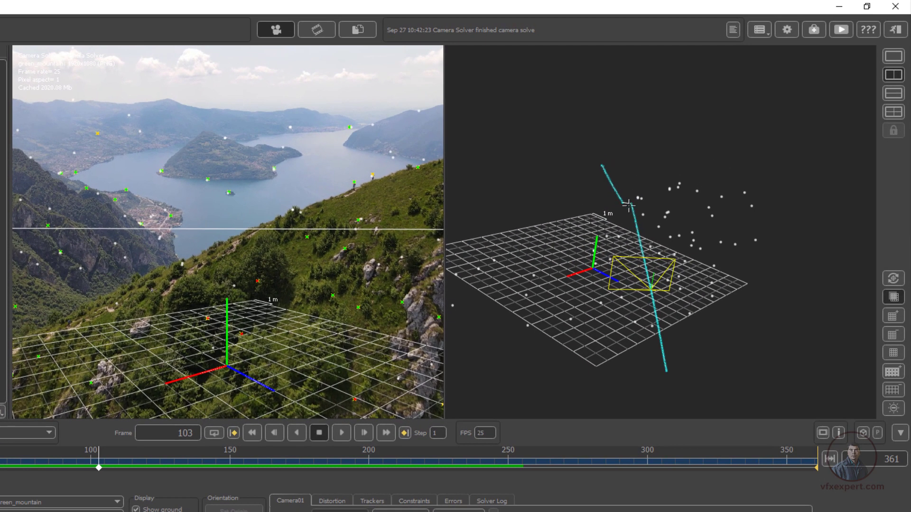
{"action": "left_click_drag", "start_coordinate": [104, 477], "coordinate": [486, 507]}
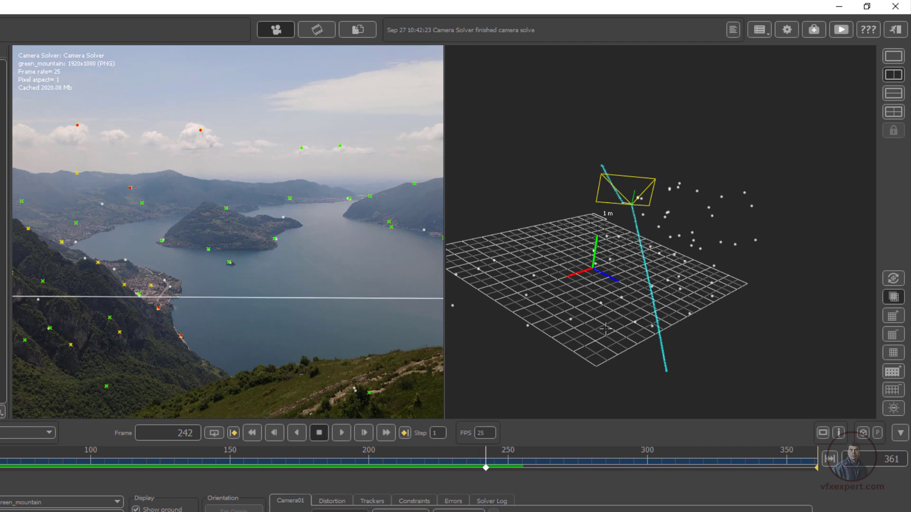
{"action": "scroll", "coordinate": [639, 239], "scroll_direction": "up", "scroll_amount": 4}
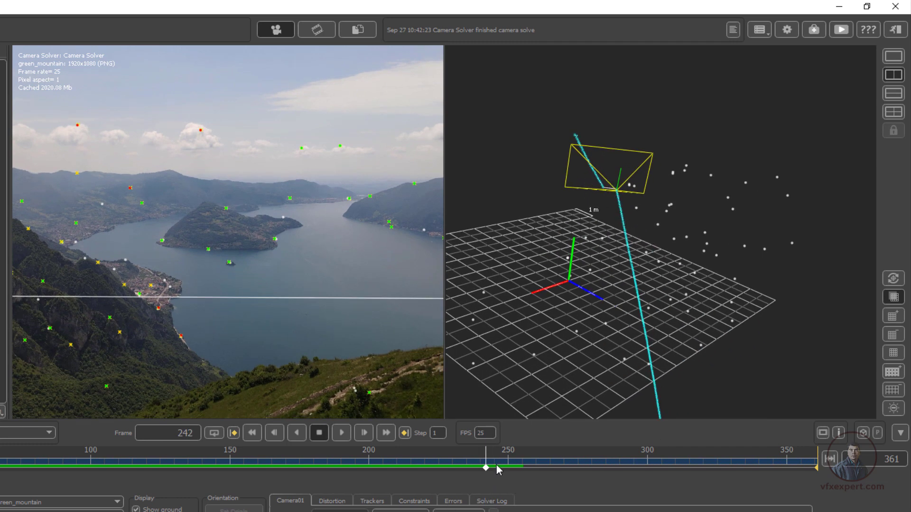
{"action": "mouse_move", "coordinate": [496, 465]}
{"action": "left_mouse_down"}
{"action": "mouse_move", "coordinate": [417, 466]}
{"action": "mouse_move", "coordinate": [522, 466]}
{"action": "mouse_move", "coordinate": [445, 466]}
{"action": "mouse_move", "coordinate": [506, 467]}
{"action": "mouse_move", "coordinate": [457, 467]}
{"action": "mouse_move", "coordinate": [495, 468]}
{"action": "left_mouse_up"}
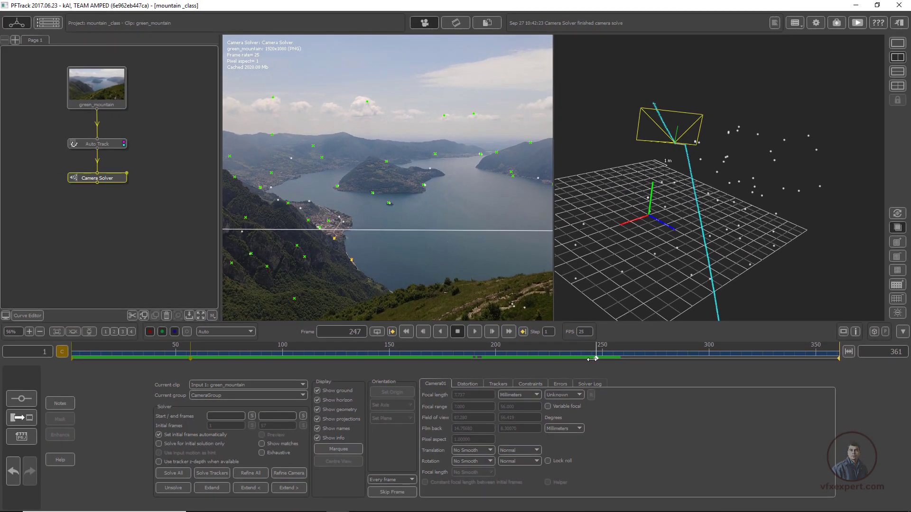
{"action": "mouse_move", "coordinate": [592, 359]}
{"action": "left_mouse_down"}
{"action": "mouse_move", "coordinate": [576, 358]}
{"action": "mouse_move", "coordinate": [583, 359]}
{"action": "left_mouse_up"}
{"action": "left_click_drag", "start_coordinate": [740, 273], "coordinate": [719, 290]}
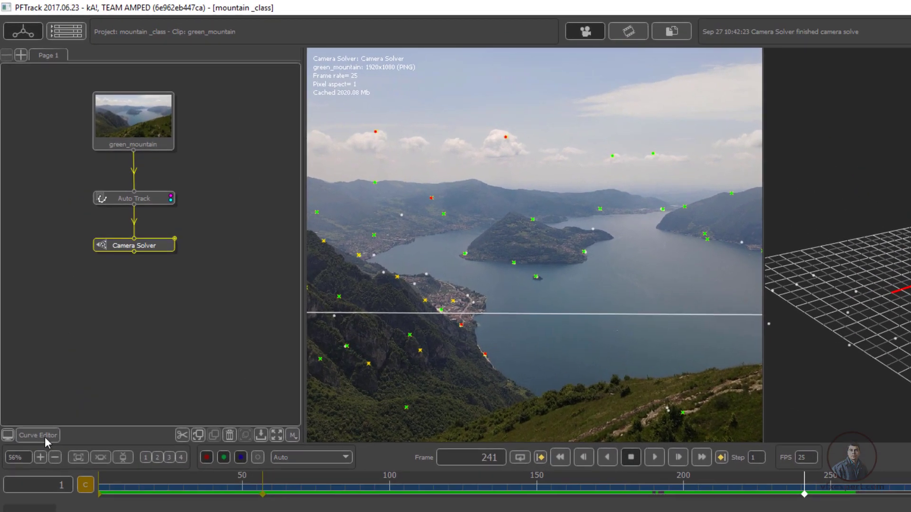
Step: Open the Curve Editor and examine the camera's Translation curves closely around frame 242
{"action": "left_click", "coordinate": [38, 435]}
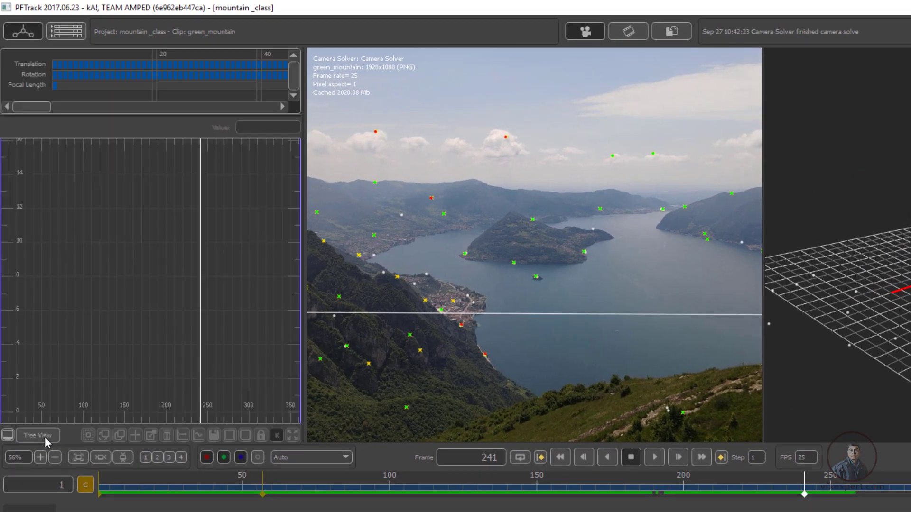
{"action": "left_click", "coordinate": [129, 62]}
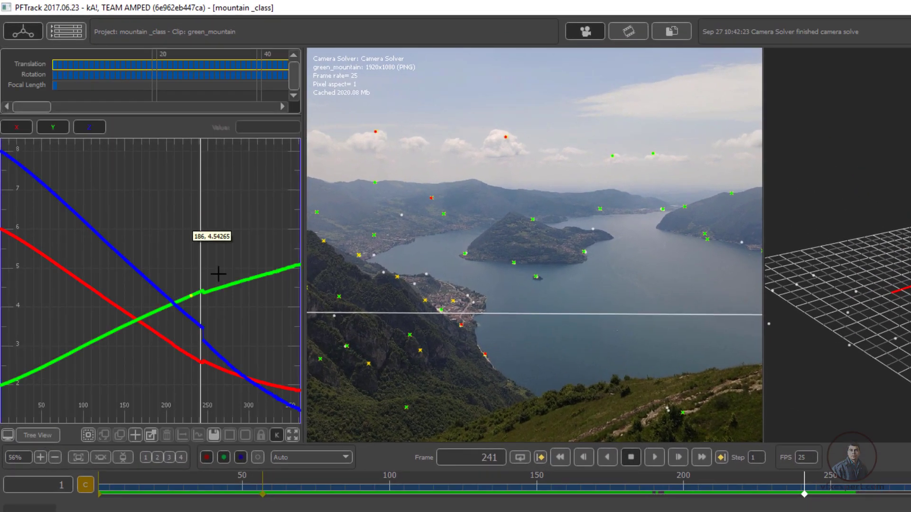
{"action": "right_click_drag", "start_coordinate": [203, 270], "coordinate": [274, 340]}
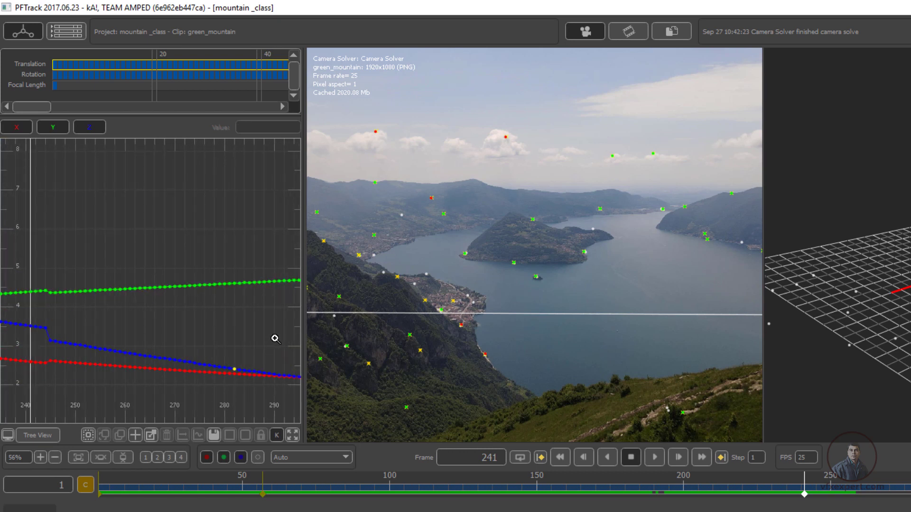
{"action": "middle_click_drag", "start_coordinate": [109, 289], "coordinate": [219, 307]}
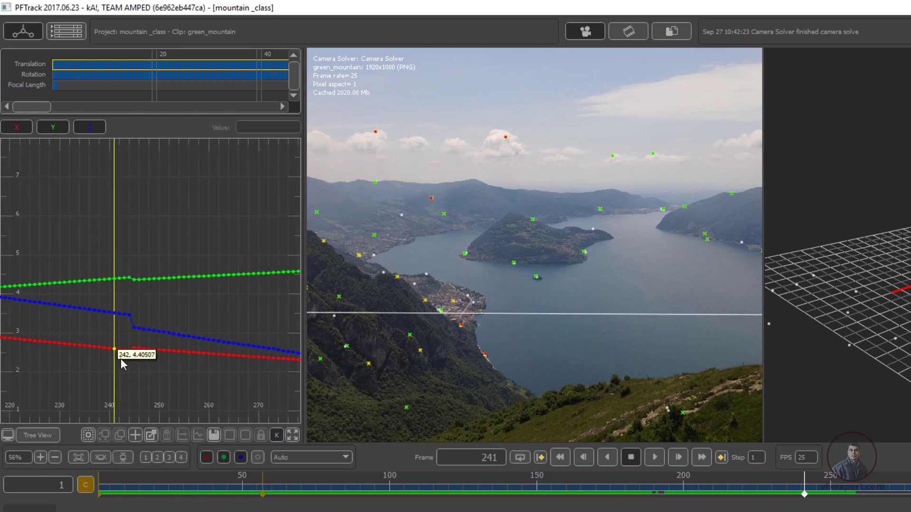
{"action": "right_click_drag", "start_coordinate": [195, 237], "coordinate": [185, 238]}
{"action": "left_click", "coordinate": [150, 277]}
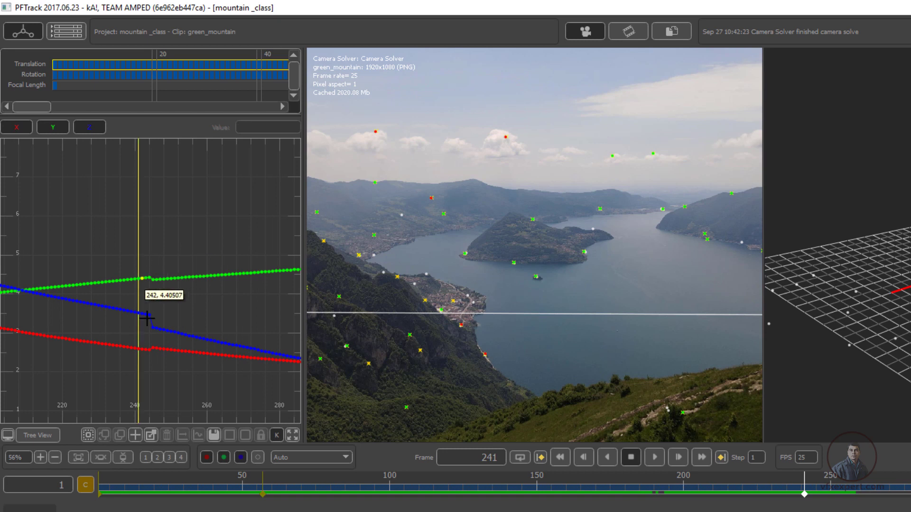
Step: Compare the camera's Rotation curves with its Translation curves, ending on the Translation curves
{"action": "left_click", "coordinate": [165, 74]}
{"action": "right_click_drag", "start_coordinate": [204, 309], "coordinate": [209, 287]}
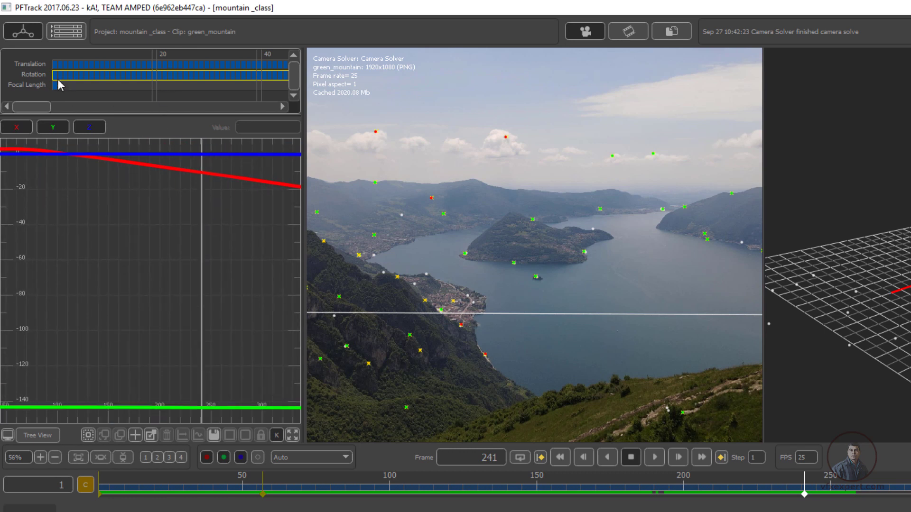
{"action": "left_click", "coordinate": [161, 64]}
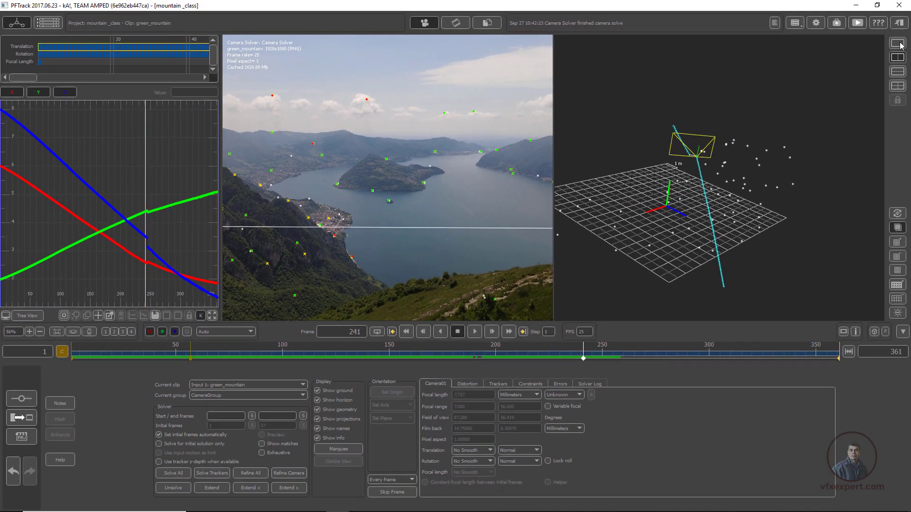
Step: Enlarge the camera view, restore the node tree, and scrub back to frame 61 to check the solve against the footage
{"action": "left_click_drag", "start_coordinate": [554, 117], "coordinate": [665, 118]}
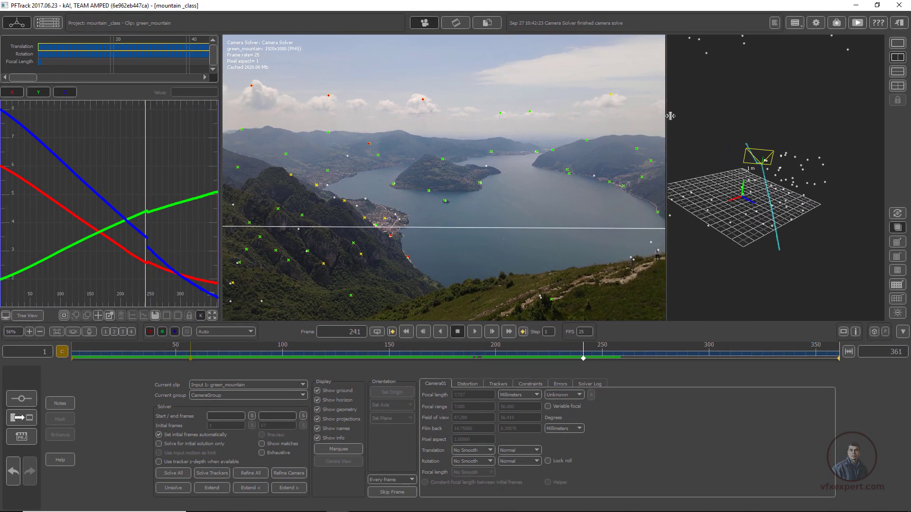
{"action": "left_click_drag", "start_coordinate": [776, 241], "coordinate": [764, 316]}
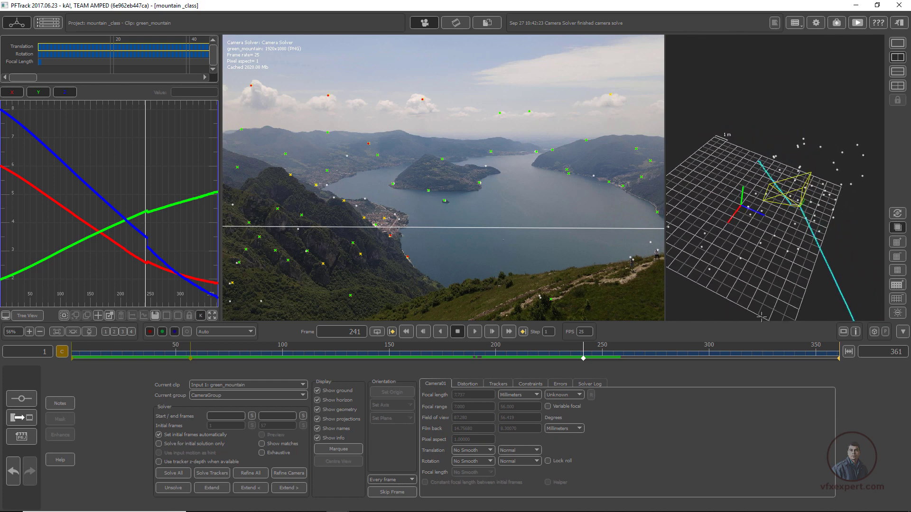
{"action": "left_click_drag", "start_coordinate": [604, 362], "coordinate": [457, 359]}
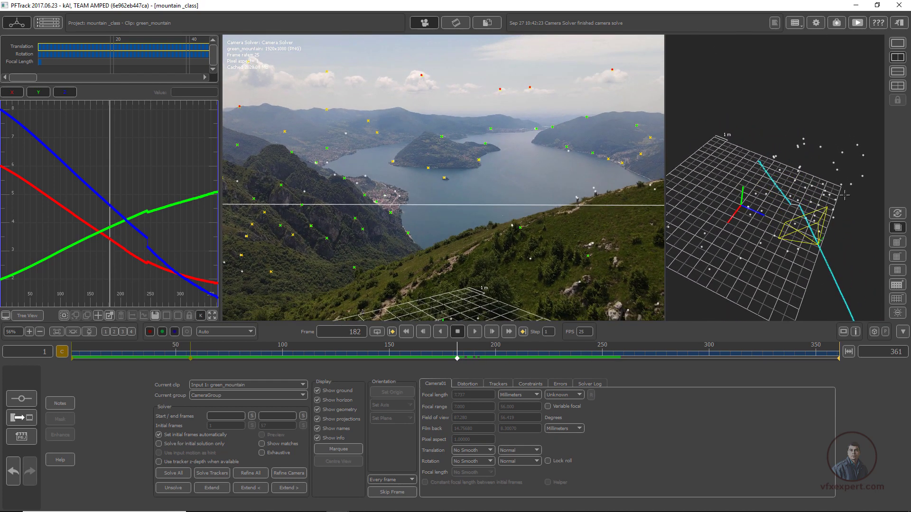
{"action": "scroll", "coordinate": [332, 93], "scroll_direction": "down", "scroll_amount": 2}
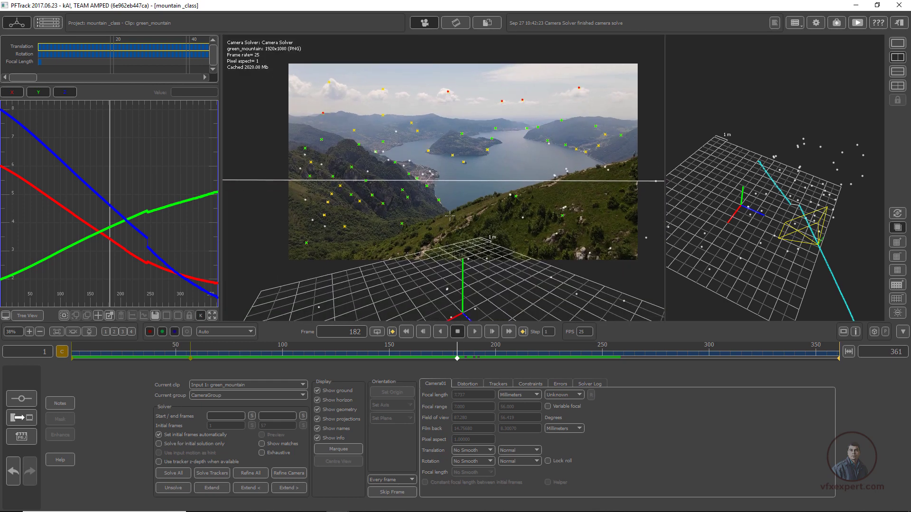
{"action": "left_click", "coordinate": [27, 316]}
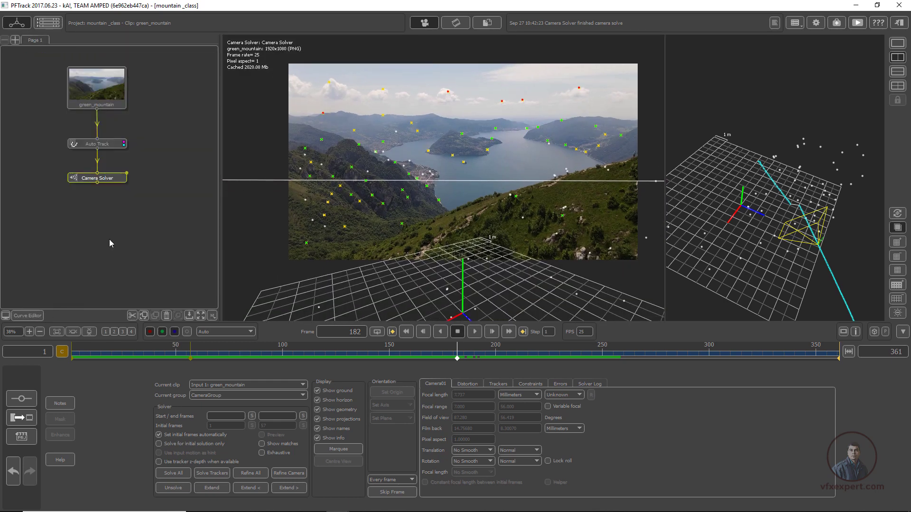
{"action": "left_click_drag", "start_coordinate": [468, 358], "coordinate": [180, 351]}
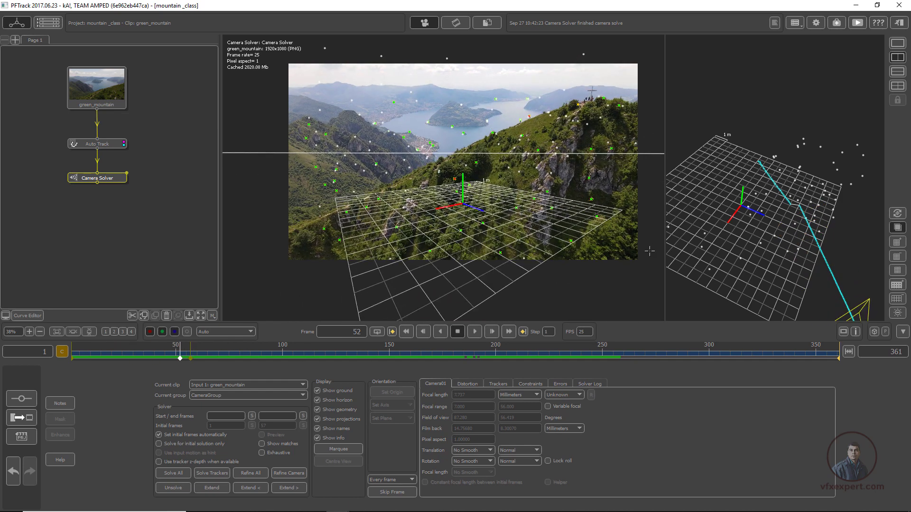
{"action": "left_click", "coordinate": [198, 353]}
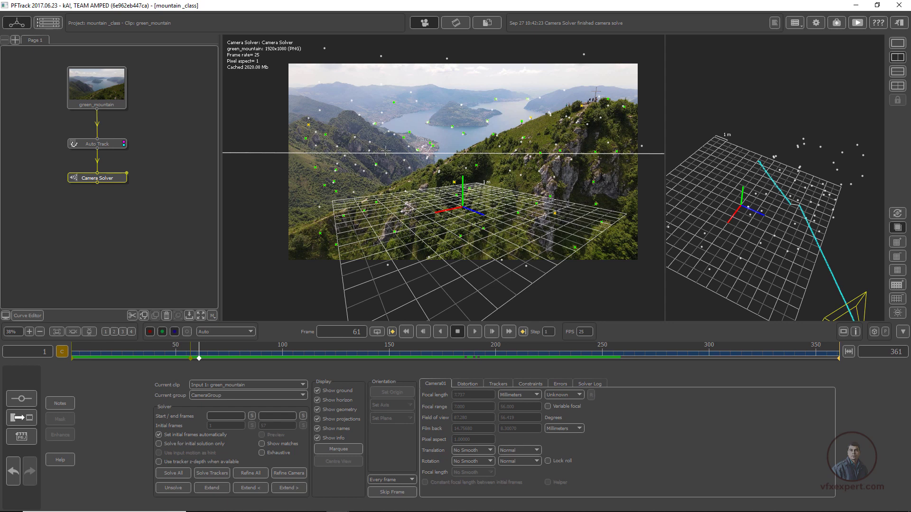
Step: Branch a second Auto Track node off the first one beside the Camera Solver and show it in a single view
{"action": "left_click_drag", "start_coordinate": [110, 181], "coordinate": [65, 181]}
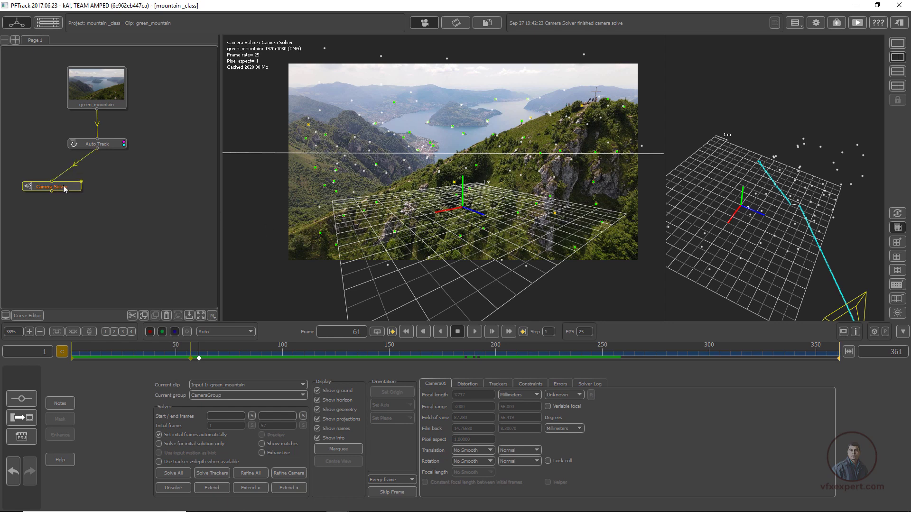
{"action": "left_click_drag", "start_coordinate": [108, 143], "coordinate": [113, 148]}
{"action": "right_click", "coordinate": [113, 149]}
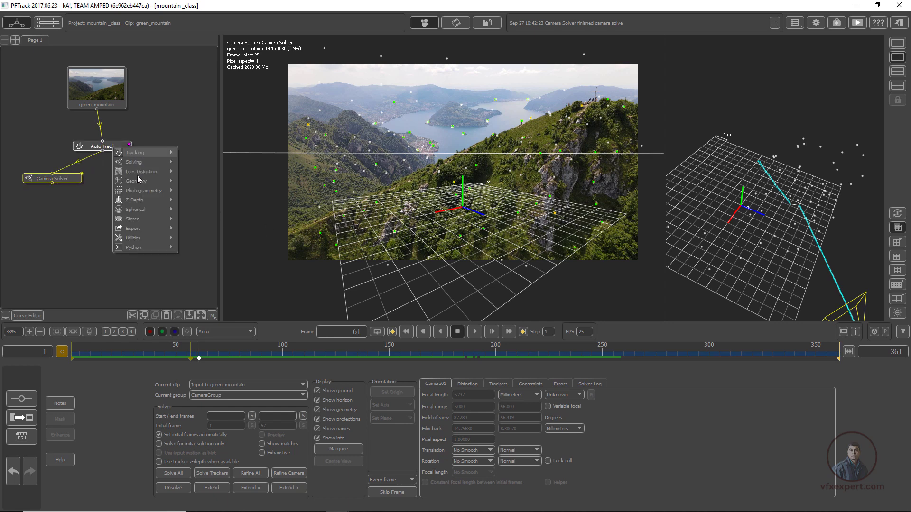
{"action": "mouse_move", "coordinate": [153, 154]}
{"action": "left_click", "coordinate": [198, 153]}
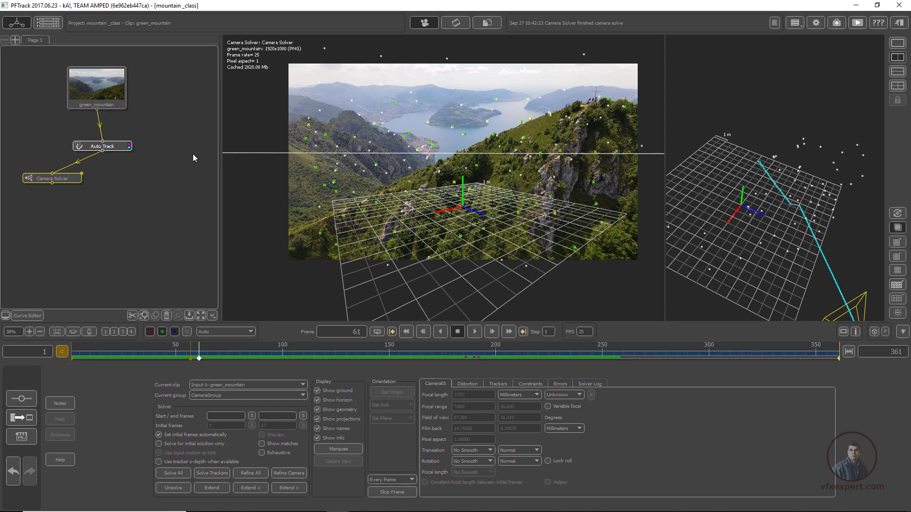
{"action": "left_click", "coordinate": [135, 183]}
{"action": "left_click_drag", "start_coordinate": [103, 152], "coordinate": [130, 183]}
{"action": "scroll", "coordinate": [510, 137], "scroll_direction": "up", "scroll_amount": 3}
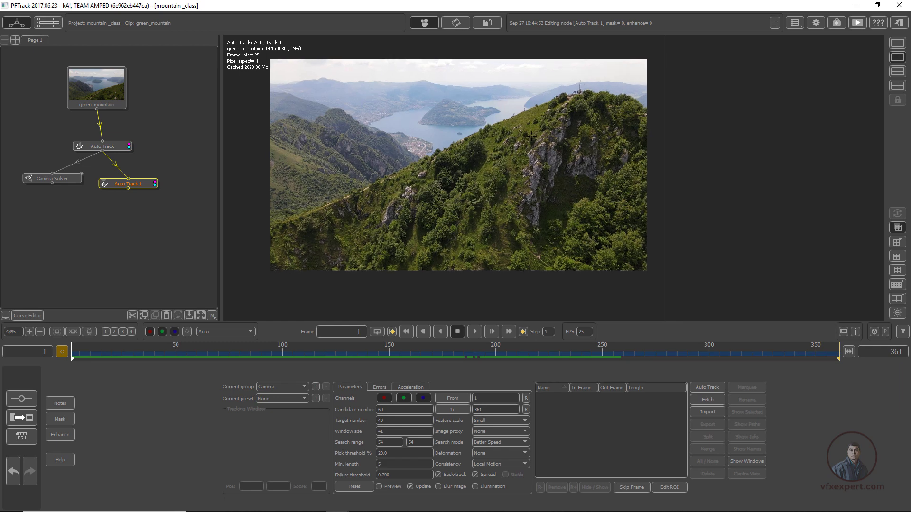
{"action": "left_click", "coordinate": [896, 48]}
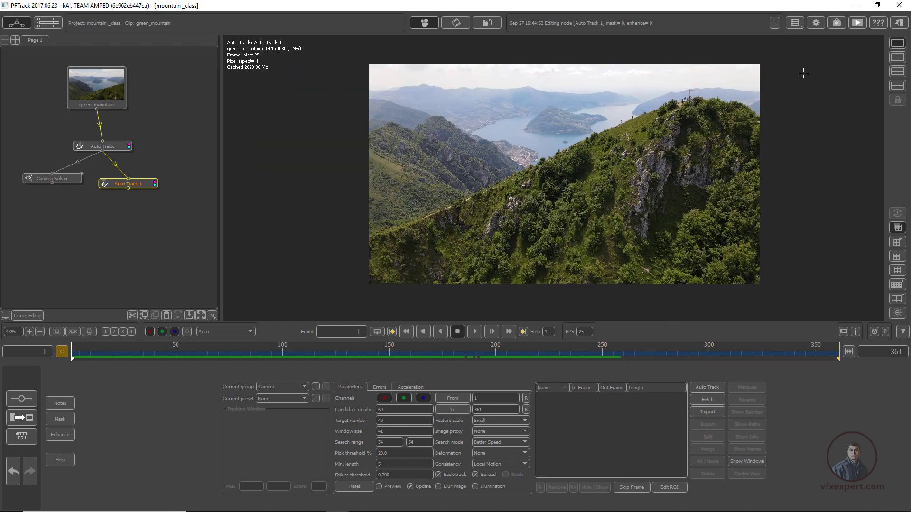
Step: Start a Bezier Roto mask on Auto Track 1 and trace it along the near hill's ridge, across the peak, to the frame edge
{"action": "scroll", "coordinate": [664, 181], "scroll_direction": "up", "scroll_amount": 2}
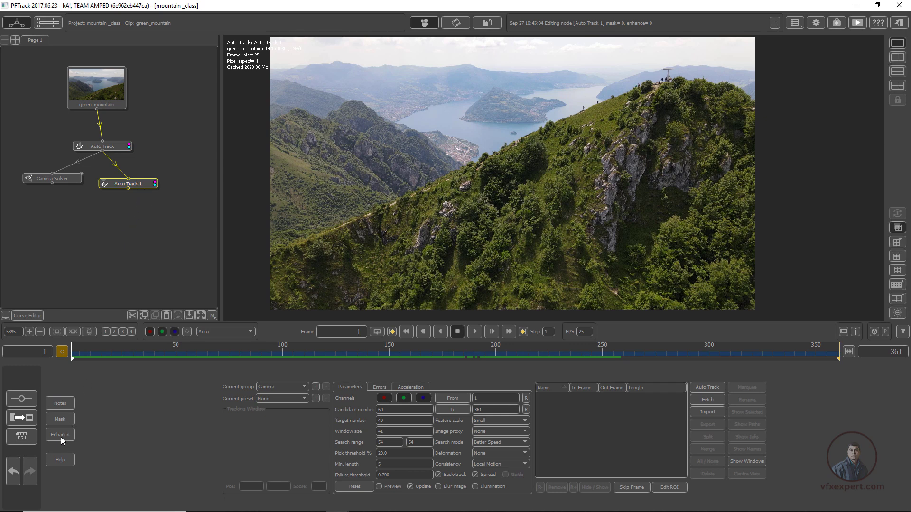
{"action": "left_click", "coordinate": [60, 419]}
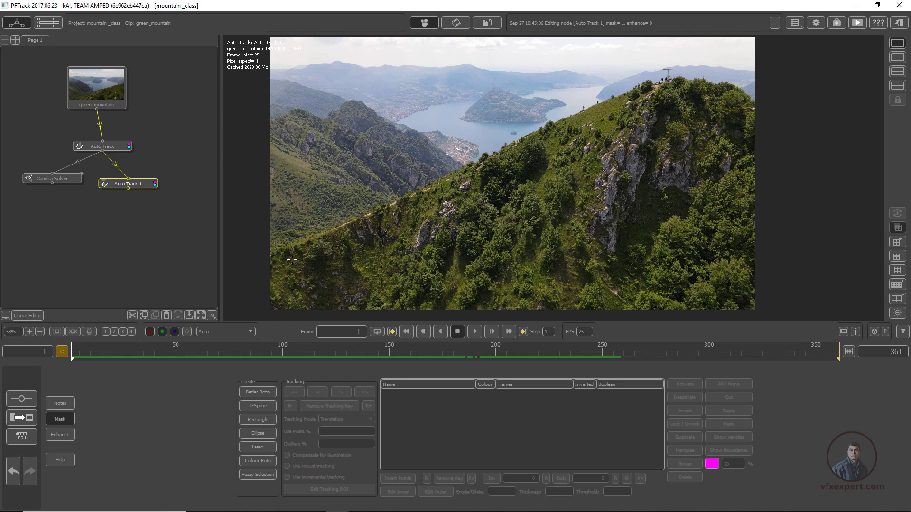
{"action": "left_click", "coordinate": [254, 392]}
{"action": "left_click", "coordinate": [268, 253]}
{"action": "left_click", "coordinate": [372, 210]}
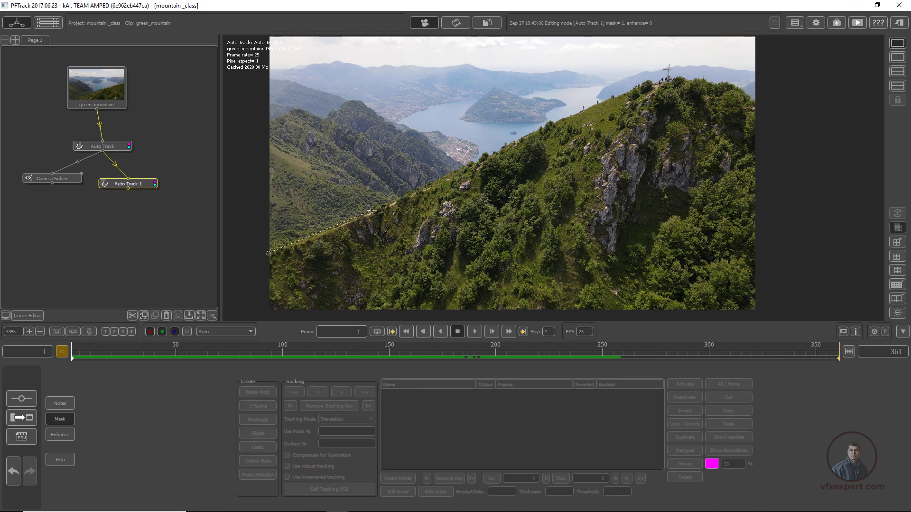
{"action": "left_click", "coordinate": [616, 94]}
{"action": "left_click", "coordinate": [656, 81]}
{"action": "left_click", "coordinate": [689, 76]}
{"action": "left_click", "coordinate": [726, 81]}
{"action": "left_click", "coordinate": [753, 95]}
Step: Close the roto shape around the hillside with points outside the frame, and invert it to mask the sky, lake and distant mountains
{"action": "left_click", "coordinate": [788, 155]}
{"action": "left_click", "coordinate": [781, 306]}
{"action": "left_click", "coordinate": [758, 268]}
{"action": "scroll", "coordinate": [758, 267], "scroll_direction": "up", "scroll_amount": 2}
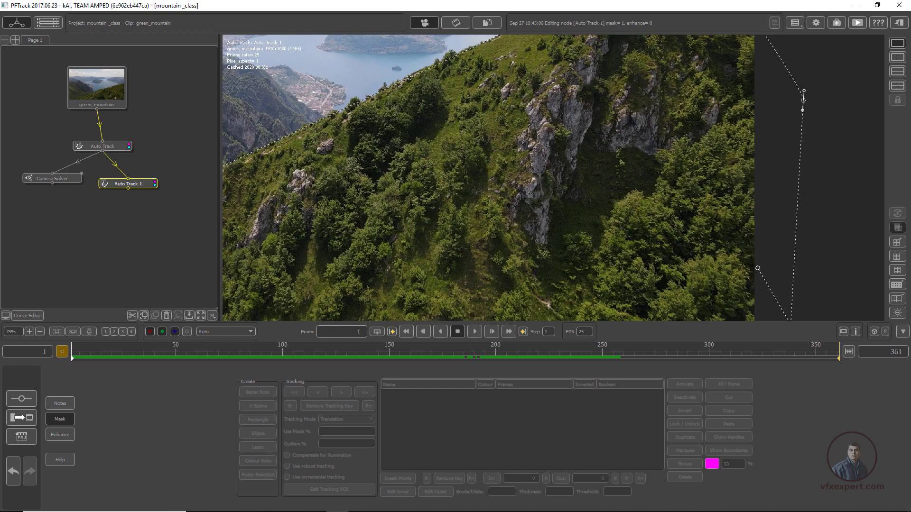
{"action": "scroll", "coordinate": [758, 268], "scroll_direction": "down", "scroll_amount": 4}
{"action": "scroll", "coordinate": [758, 267], "scroll_direction": "up", "scroll_amount": 1}
{"action": "scroll", "coordinate": [734, 266], "scroll_direction": "up", "scroll_amount": 3}
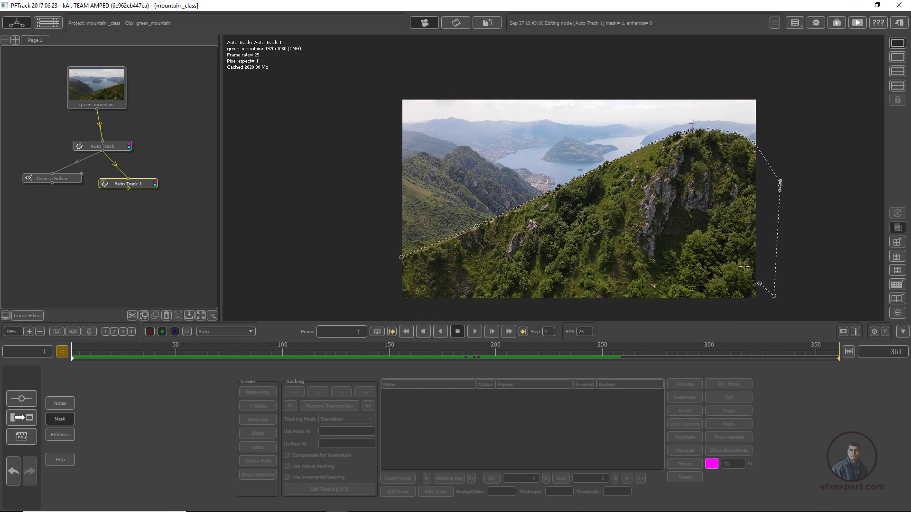
{"action": "middle_click_drag", "start_coordinate": [734, 266], "coordinate": [703, 213]}
{"action": "left_click", "coordinate": [361, 260]}
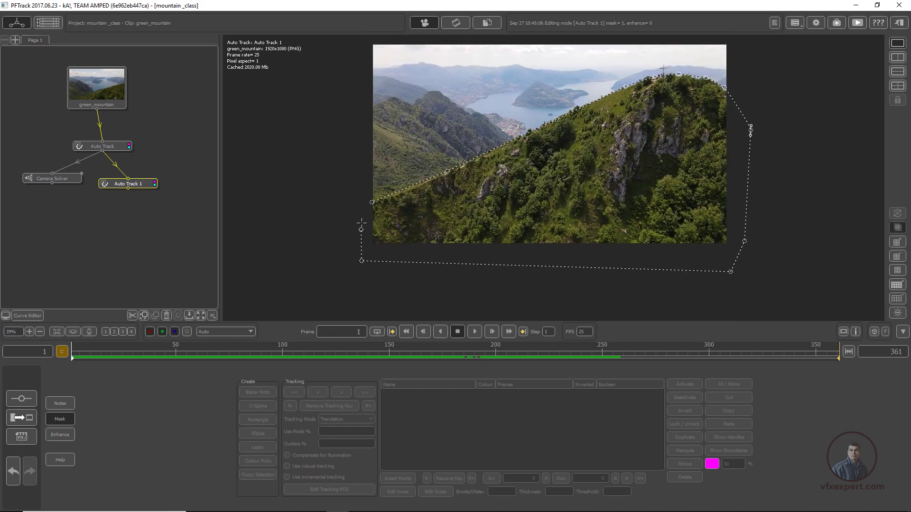
{"action": "left_click", "coordinate": [362, 221]}
{"action": "left_click", "coordinate": [372, 202]}
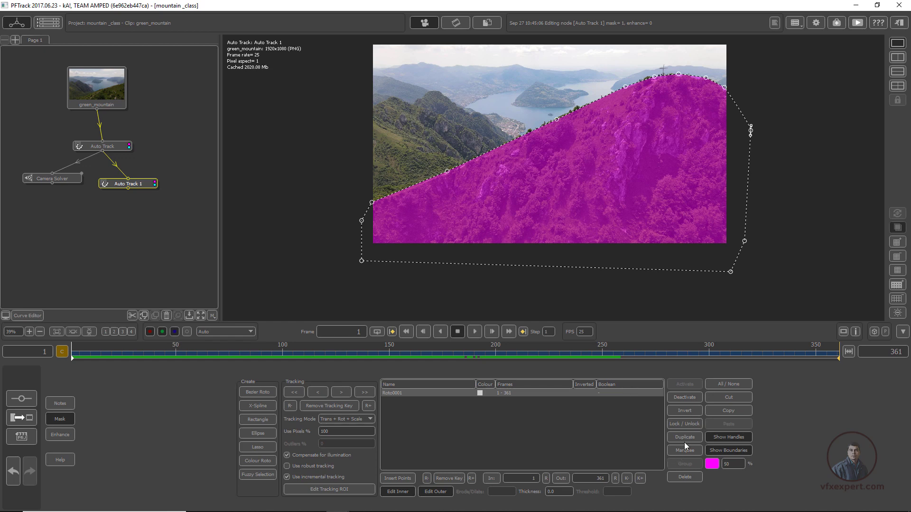
{"action": "left_click", "coordinate": [685, 411]}
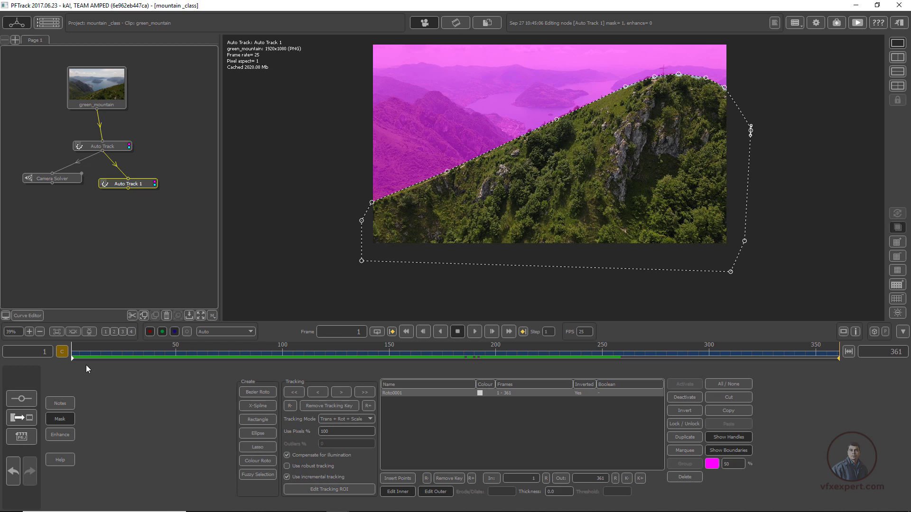
Step: Animate the mask along the ridge by repositioning it at frame 53 and at further frames through the clip, and leave mask editing
{"action": "left_click_drag", "start_coordinate": [82, 357], "coordinate": [182, 342]}
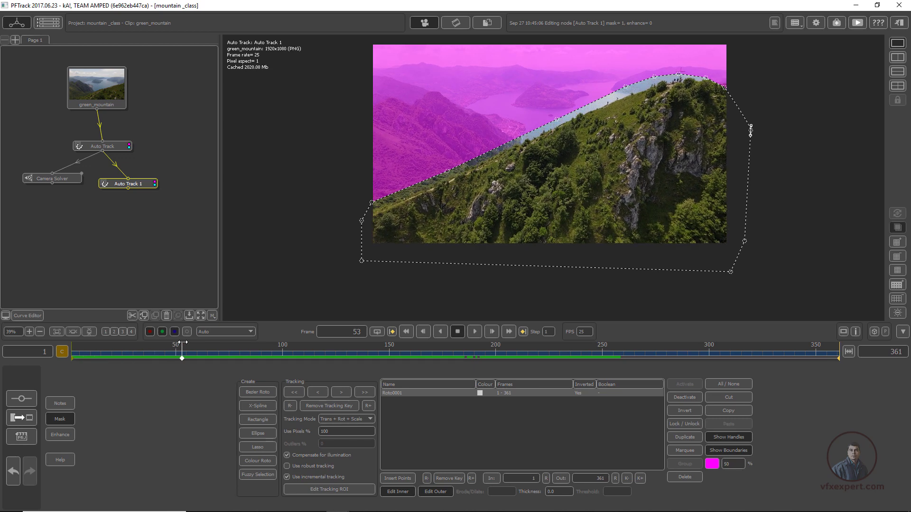
{"action": "left_click", "coordinate": [649, 100]}
{"action": "left_click_drag", "start_coordinate": [665, 151], "coordinate": [666, 158]}
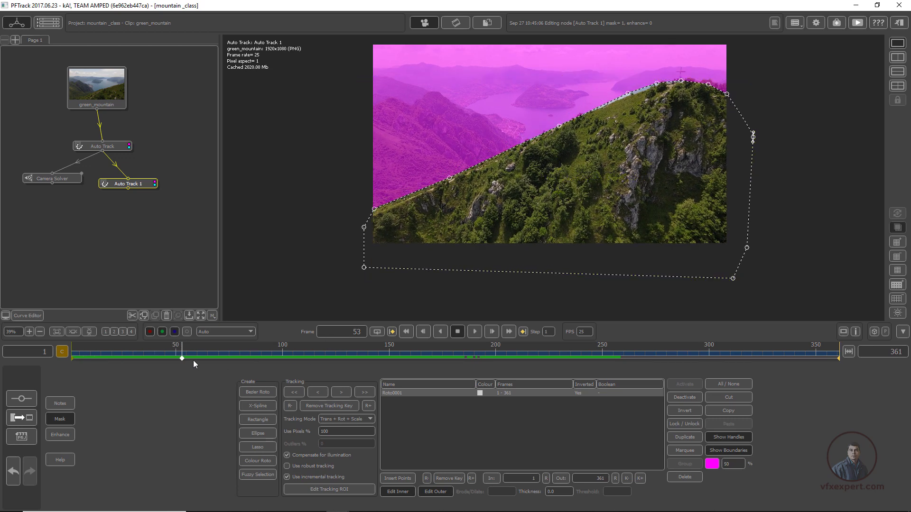
{"action": "left_click_drag", "start_coordinate": [193, 360], "coordinate": [307, 357]}
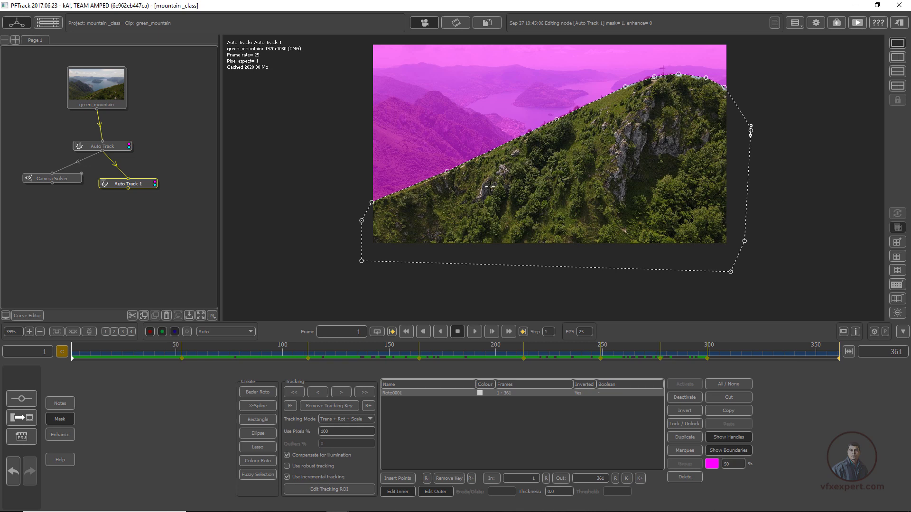
{"action": "left_click_drag", "start_coordinate": [138, 186], "coordinate": [138, 185]}
{"action": "left_click", "coordinate": [63, 420]}
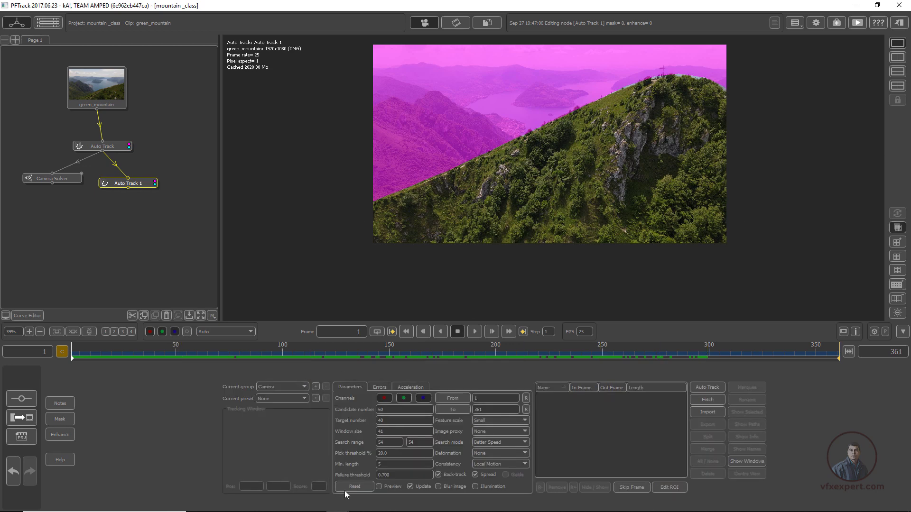
Step: Preview the tracker candidates, set the candidate number to 200, and run the auto-track on the unmasked hillside
{"action": "left_click", "coordinate": [379, 487]}
{"action": "double_click", "coordinate": [388, 411]}
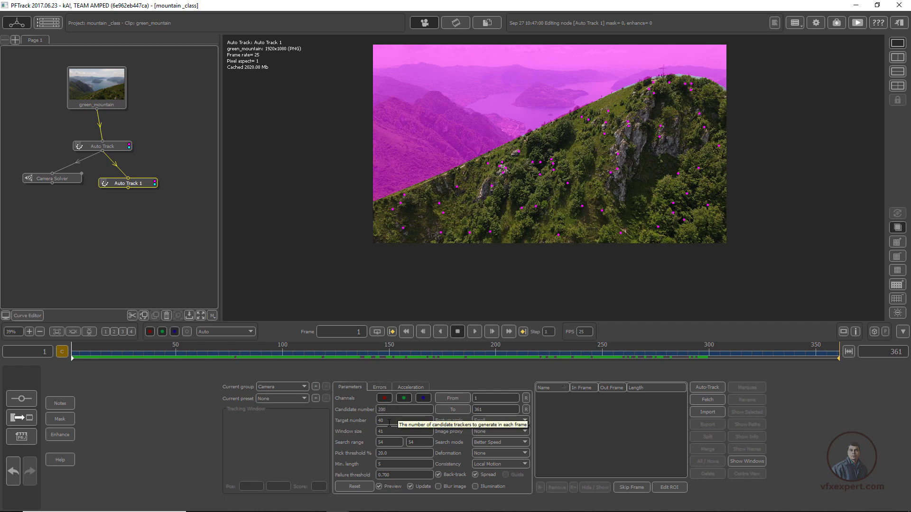
{"action": "double_click", "coordinate": [401, 408]}
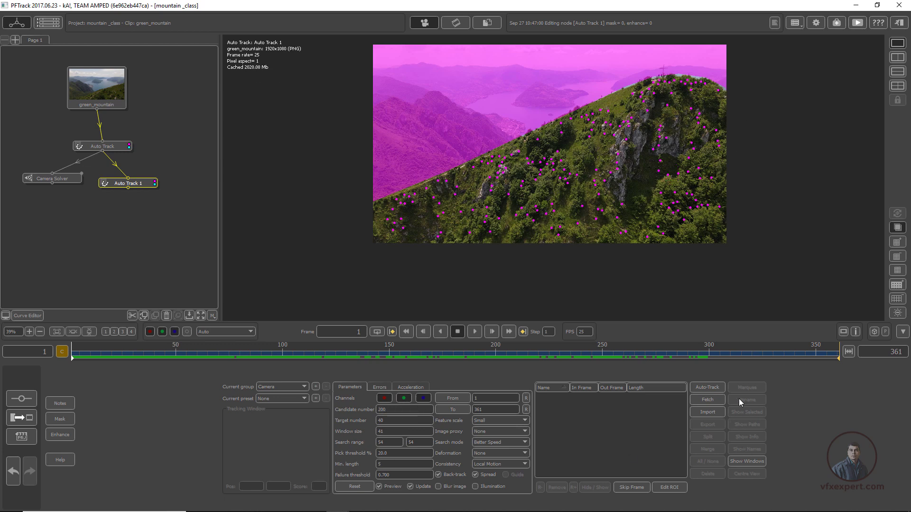
{"action": "left_click", "coordinate": [710, 387]}
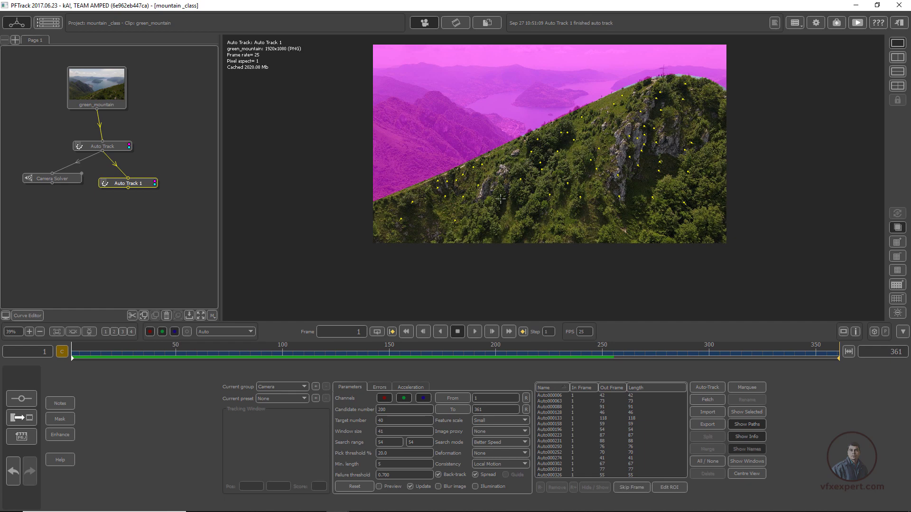
Step: At frame 105, fit the tracker errors graph to view and trim the trackers above an error of about 0.2
{"action": "left_click_drag", "start_coordinate": [243, 349], "coordinate": [294, 361]}
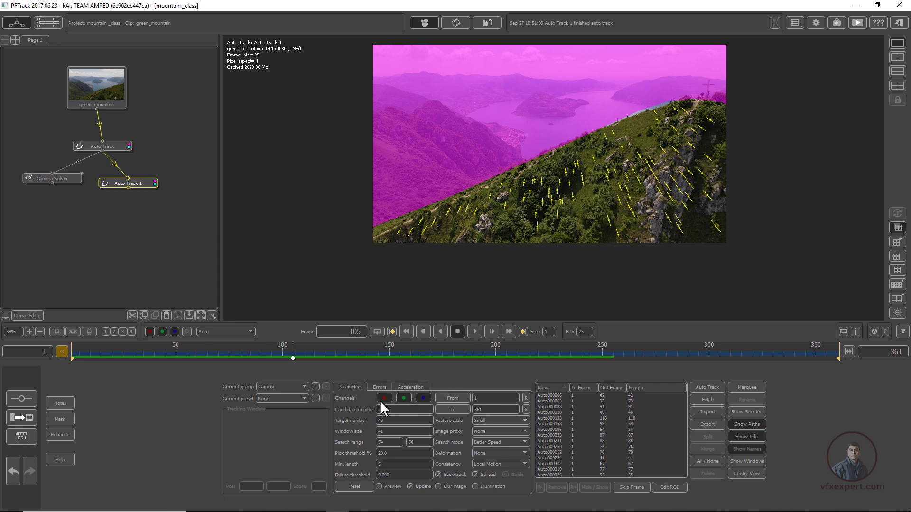
{"action": "left_click", "coordinate": [378, 386]}
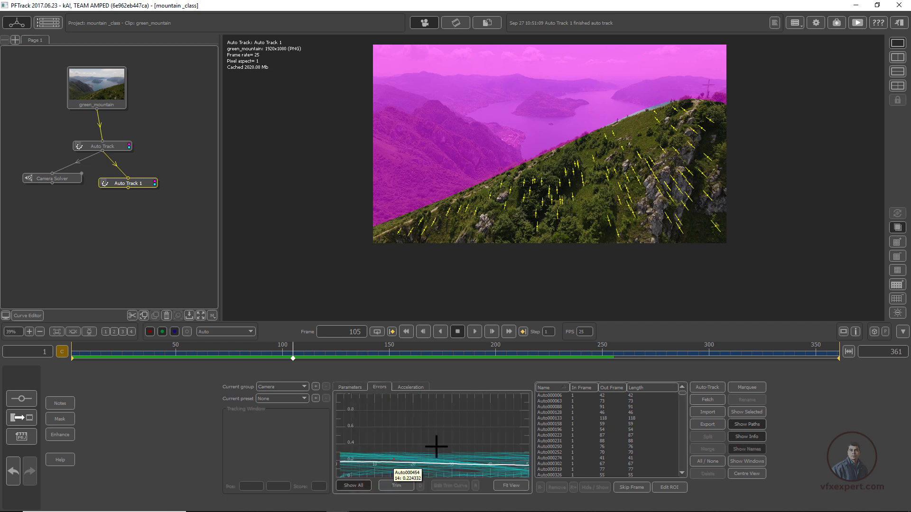
{"action": "left_click", "coordinate": [514, 486]}
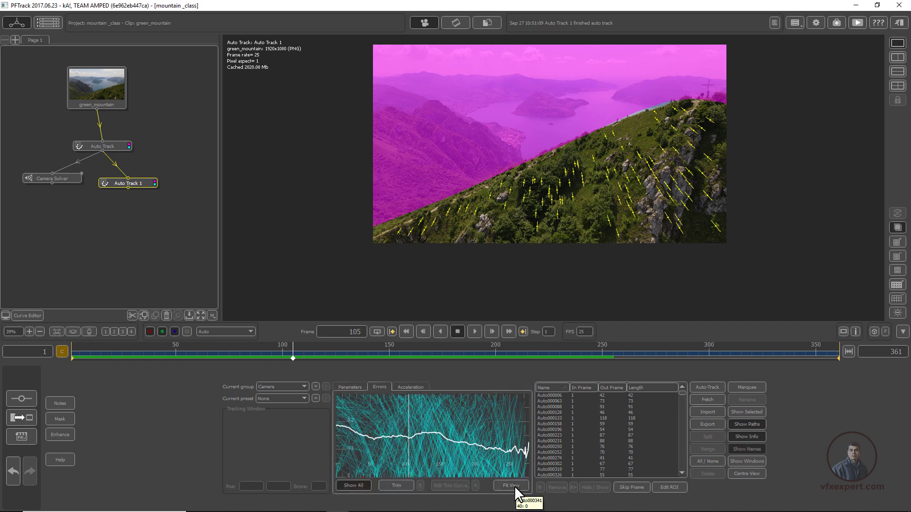
{"action": "left_click", "coordinate": [397, 485]}
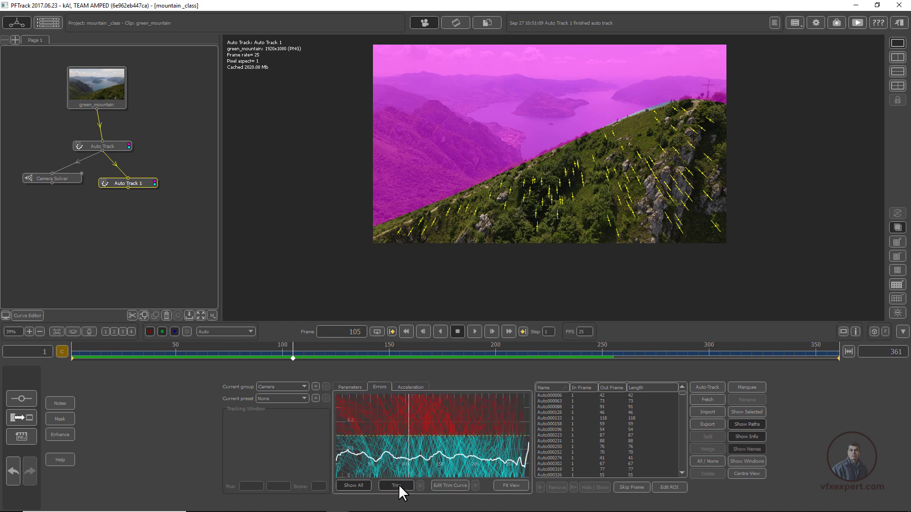
{"action": "left_click_drag", "start_coordinate": [381, 427], "coordinate": [382, 421]}
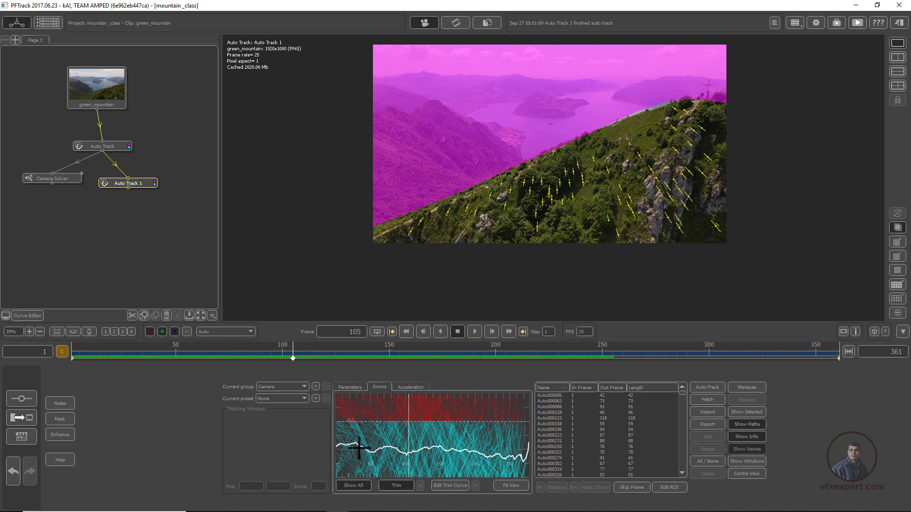
Step: Rearrange the node tree with the clip and both Auto Track nodes in one column and the Camera Solver off to the side
{"action": "left_click_drag", "start_coordinate": [137, 188], "coordinate": [149, 198]}
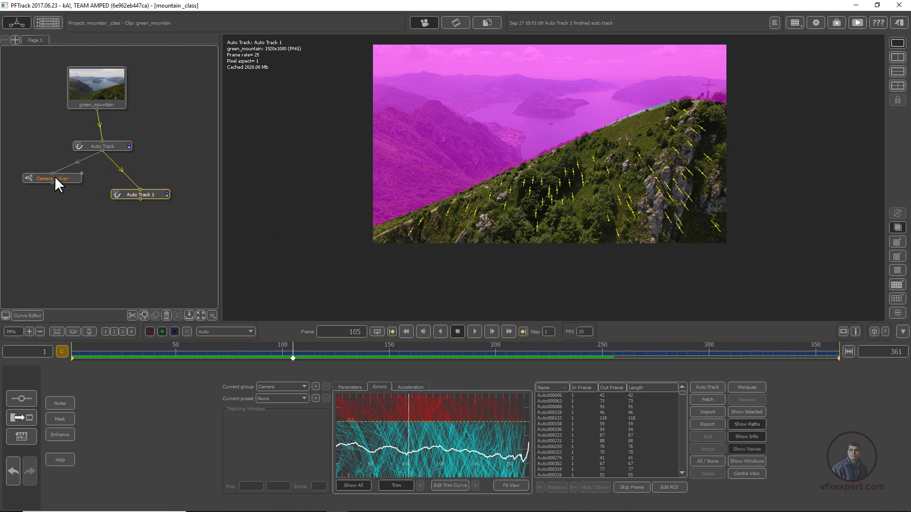
{"action": "left_click_drag", "start_coordinate": [68, 179], "coordinate": [57, 187]}
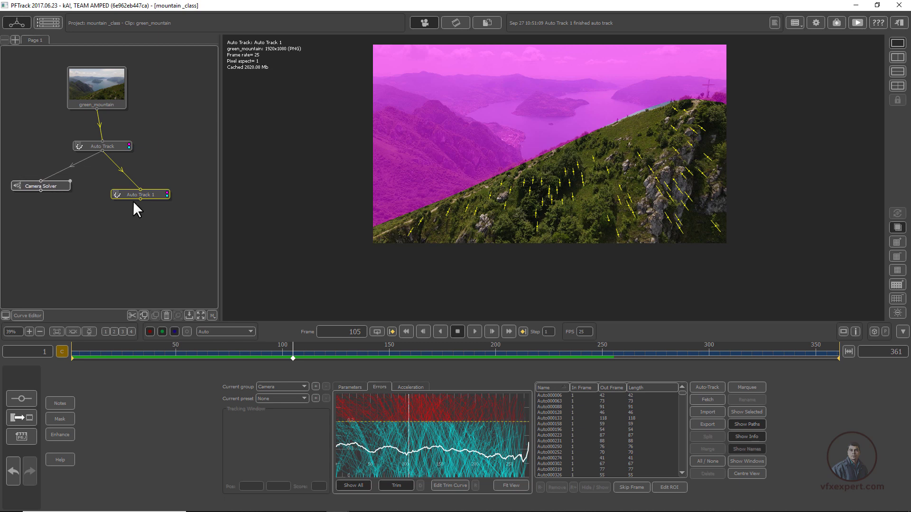
{"action": "left_click_drag", "start_coordinate": [121, 148], "coordinate": [145, 149]}
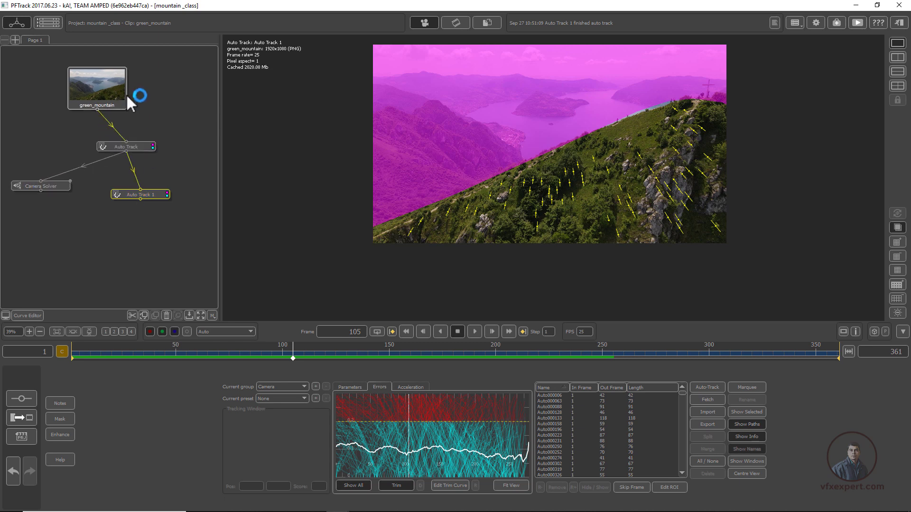
{"action": "left_click_drag", "start_coordinate": [114, 90], "coordinate": [149, 96]}
{"action": "left_click_drag", "start_coordinate": [161, 192], "coordinate": [148, 180]}
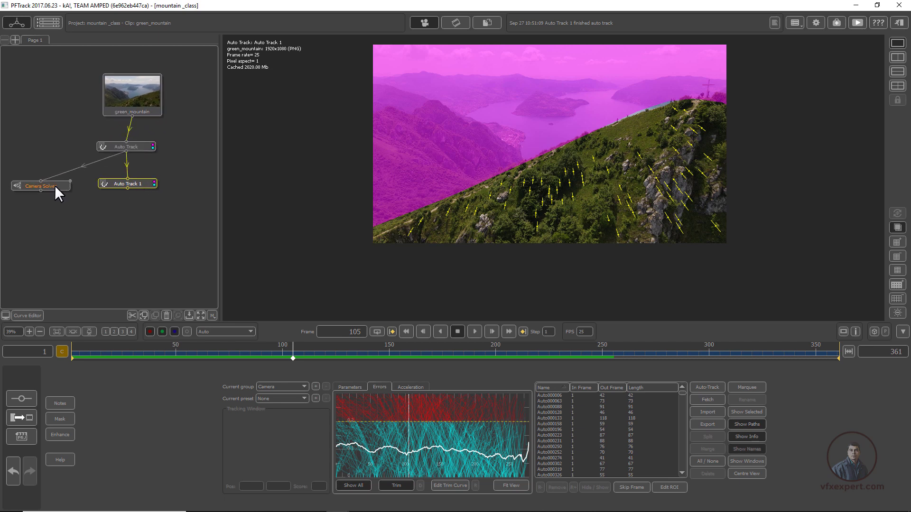
{"action": "left_click_drag", "start_coordinate": [55, 185], "coordinate": [45, 177]}
Step: Add a second Camera Solver node below Auto Track 1 and solve the camera and all trackers
{"action": "right_click", "coordinate": [138, 183]}
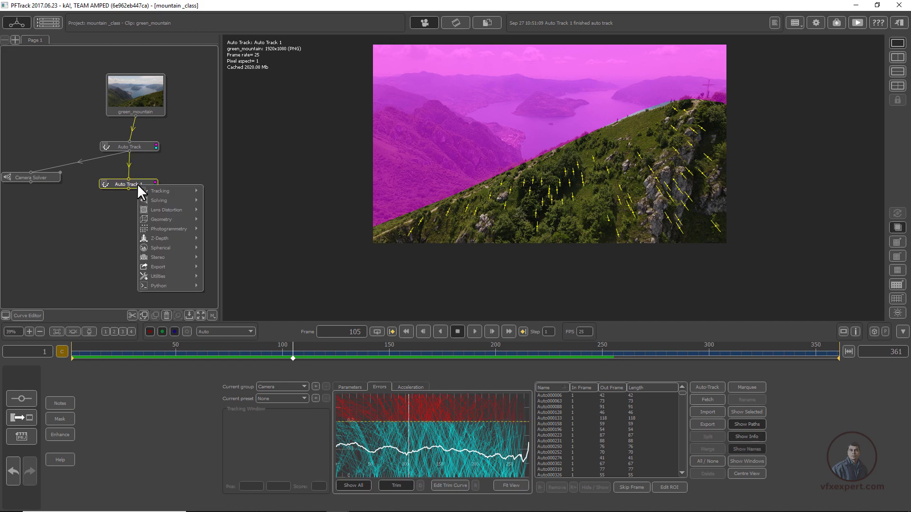
{"action": "mouse_move", "coordinate": [167, 203]}
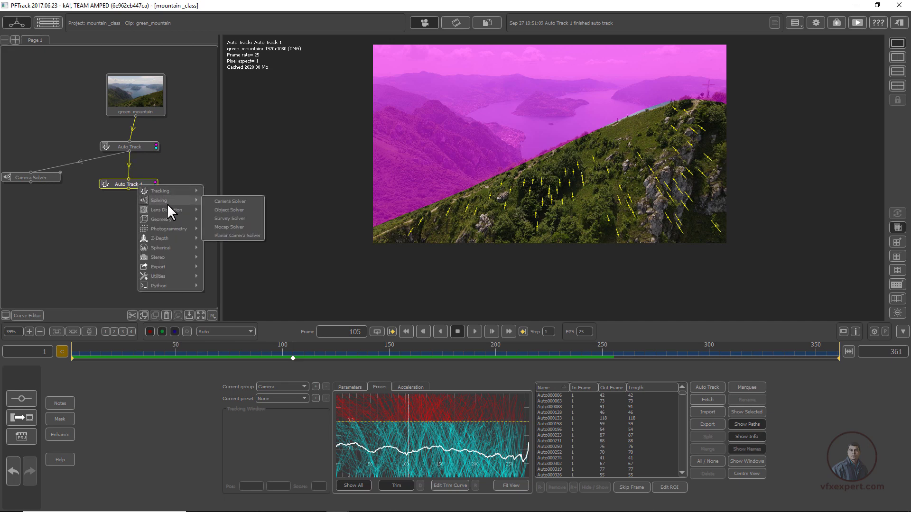
{"action": "left_click", "coordinate": [239, 201]}
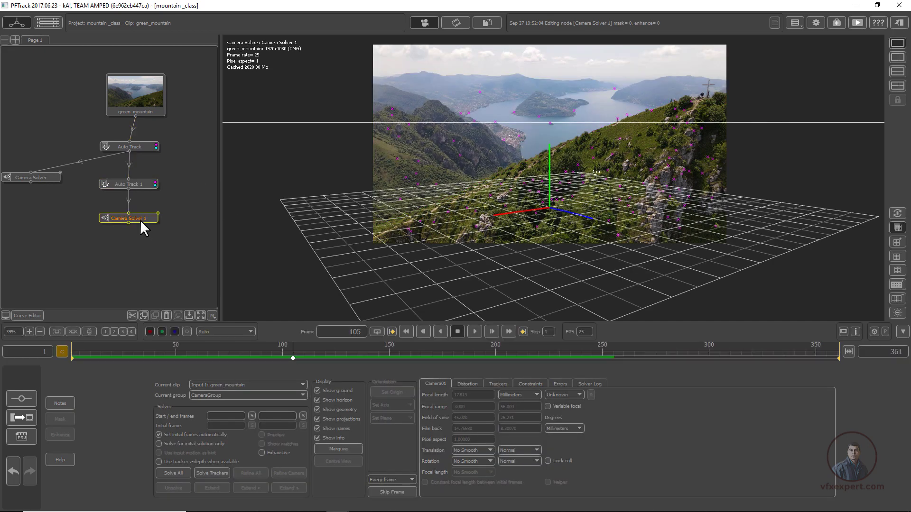
{"action": "left_click", "coordinate": [177, 473]}
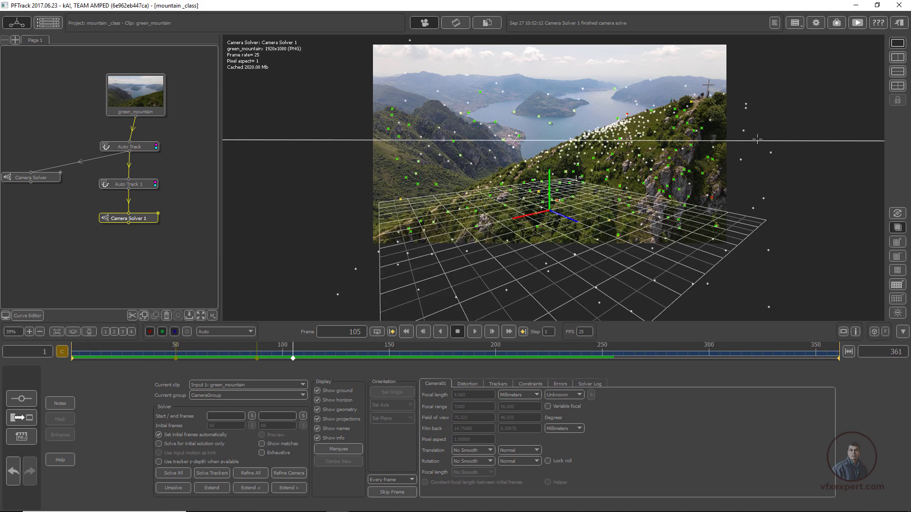
Step: Split the viewer into two side-by-side panes and orbit the 3D view to examine the newly solved camera path
{"action": "left_click", "coordinate": [896, 59]}
{"action": "left_click_drag", "start_coordinate": [811, 260], "coordinate": [772, 227]}
{"action": "left_click_drag", "start_coordinate": [803, 259], "coordinate": [832, 260]}
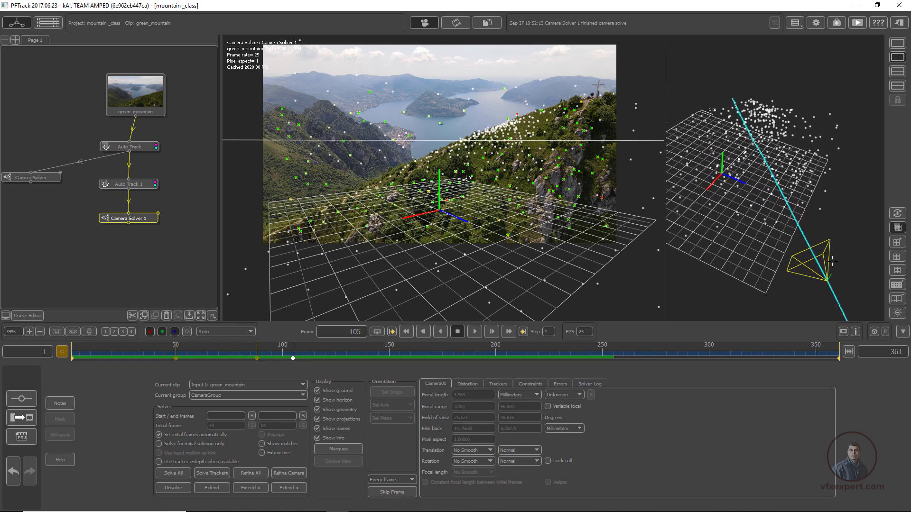
{"action": "left_click_drag", "start_coordinate": [753, 128], "coordinate": [812, 272]}
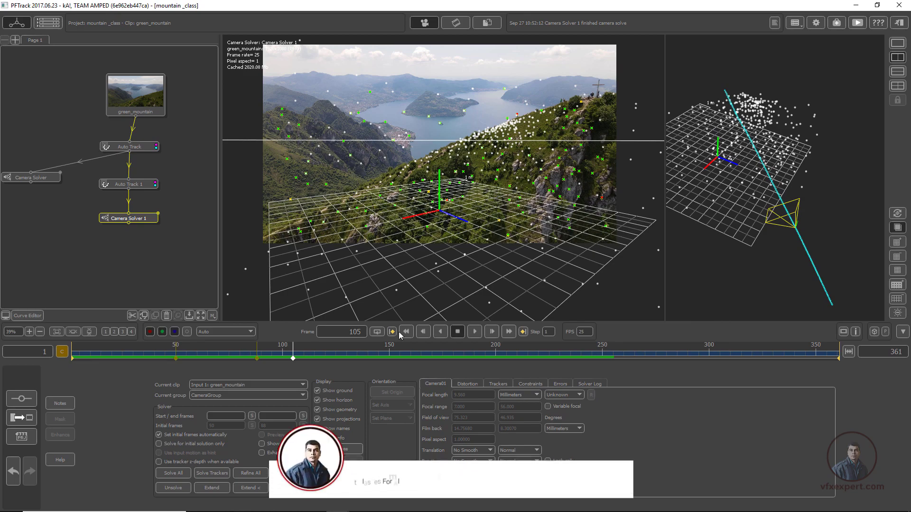
Step: Scrub to frame 275 and back to frame 215 while checking the camera's motion along its path in the 3D view
{"action": "left_click_drag", "start_coordinate": [292, 346], "coordinate": [657, 370]}
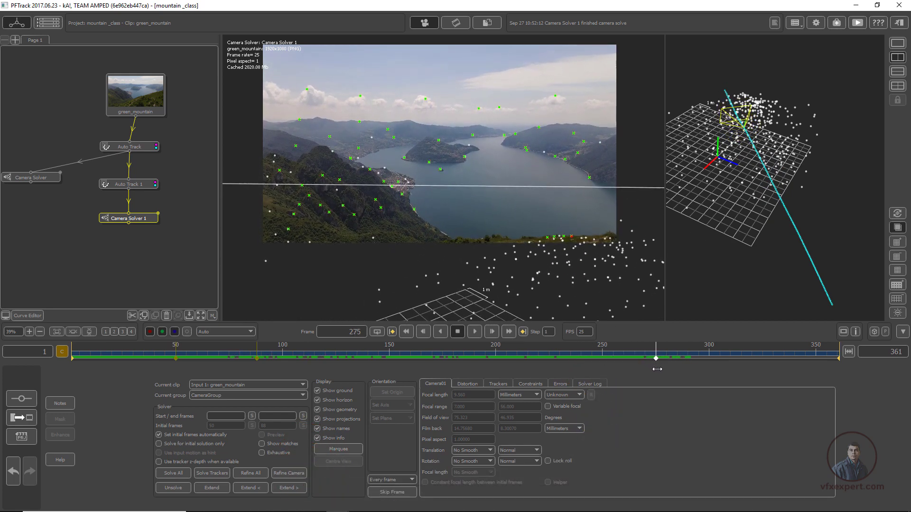
{"action": "right_click_drag", "start_coordinate": [752, 134], "coordinate": [733, 129]}
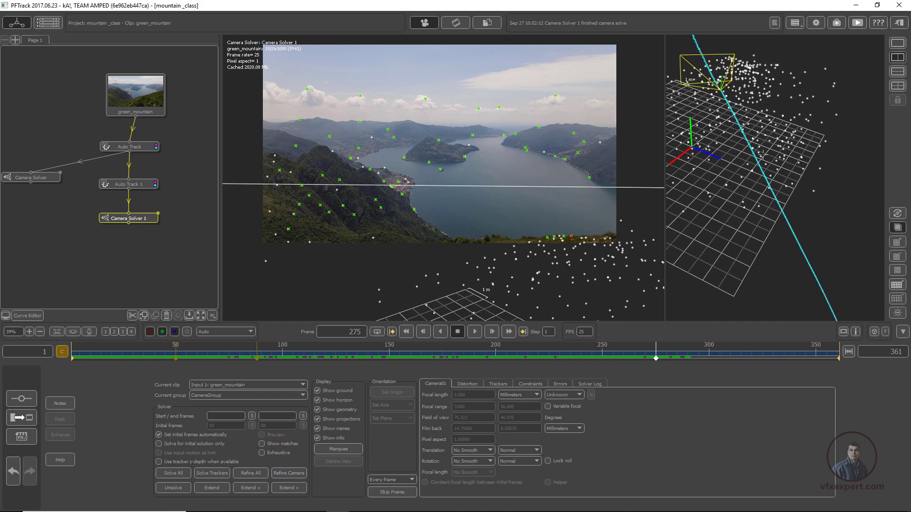
{"action": "middle_click_drag", "start_coordinate": [733, 129], "coordinate": [793, 198]}
{"action": "left_click_drag", "start_coordinate": [657, 358], "coordinate": [527, 348]}
{"action": "scroll", "coordinate": [817, 229], "scroll_direction": "down", "scroll_amount": 5}
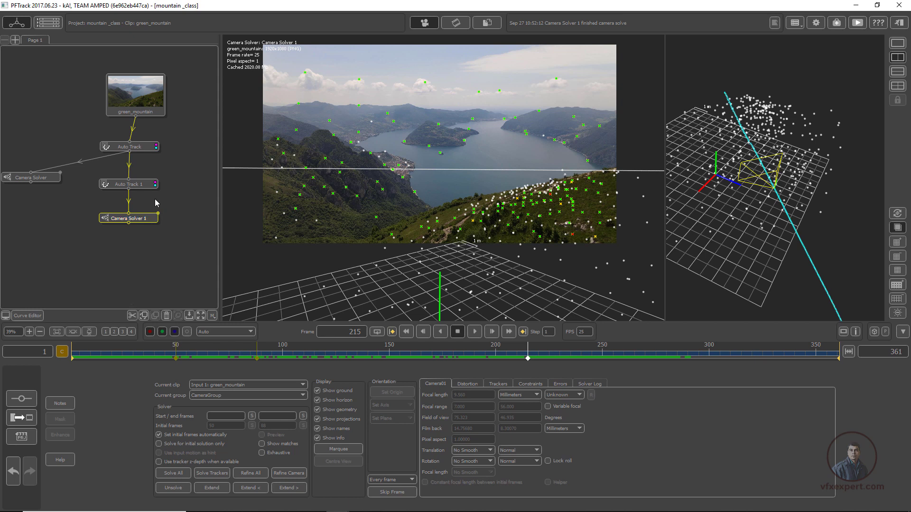
Step: Add another Camera Solver node below Camera Solver 1
{"action": "right_click", "coordinate": [151, 224]}
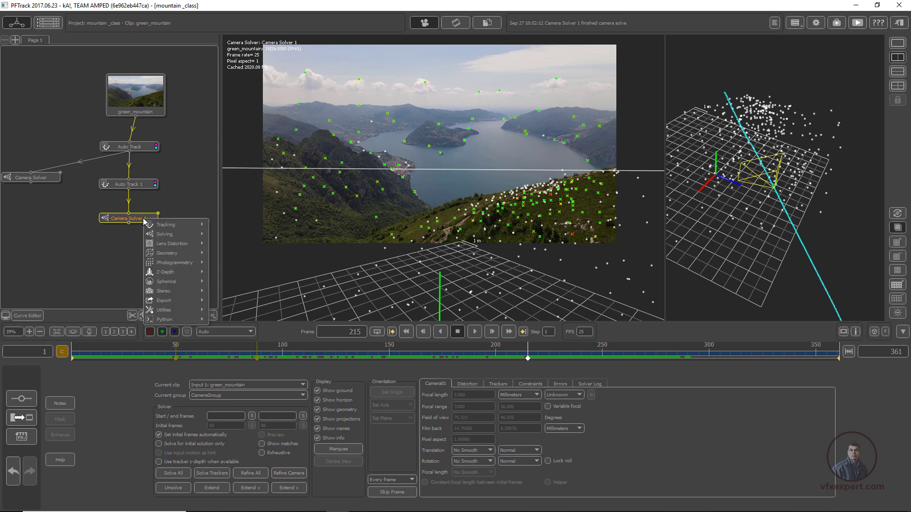
{"action": "mouse_move", "coordinate": [156, 238]}
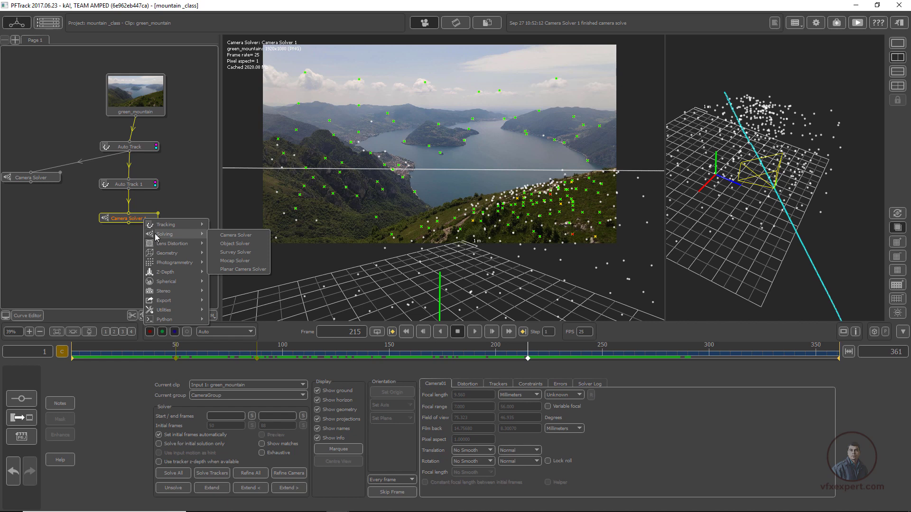
{"action": "left_click", "coordinate": [246, 236]}
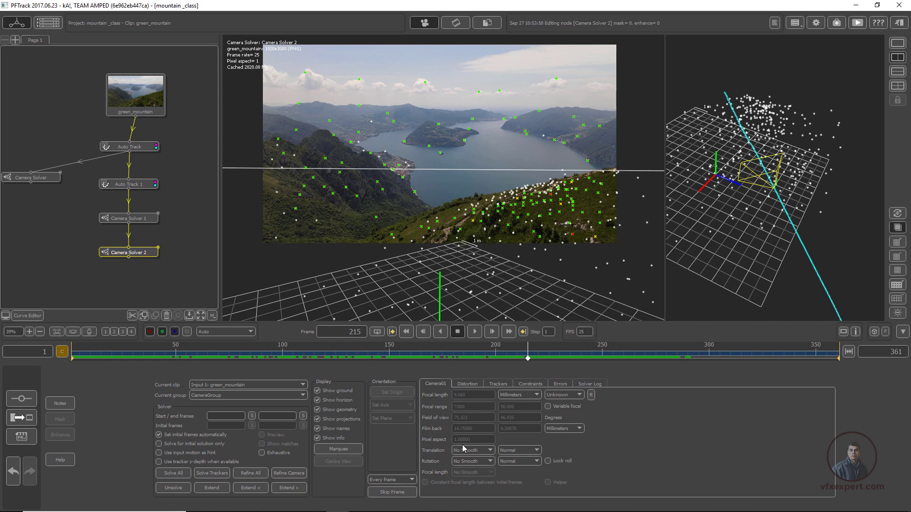
Step: Set the camera's translation smoothing to High Smooth and solve the camera and all trackers
{"action": "left_click", "coordinate": [485, 449]}
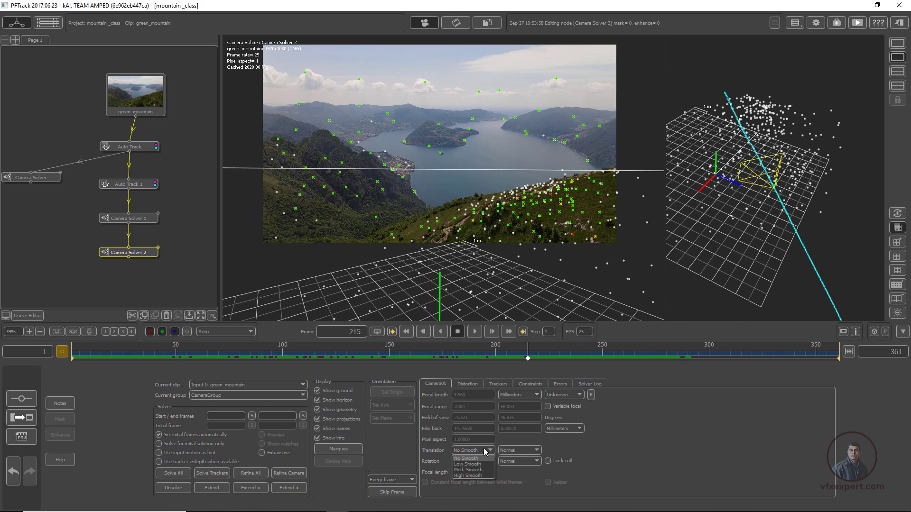
{"action": "left_click", "coordinate": [474, 476]}
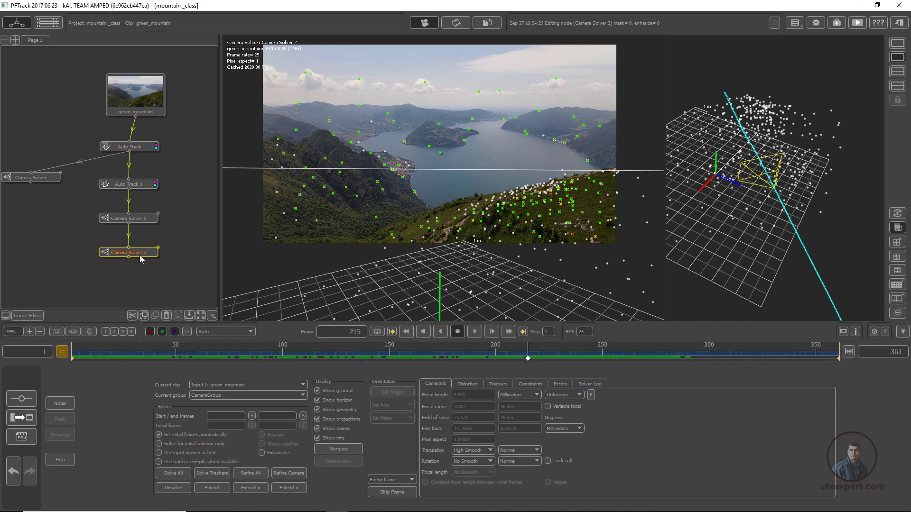
{"action": "left_click", "coordinate": [178, 474]}
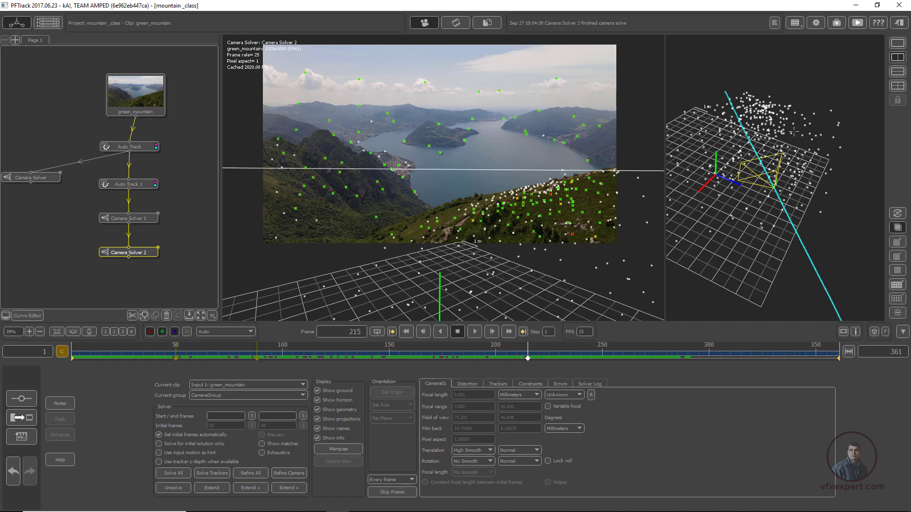
Step: Examine the smoothed camera path in the 3D view and its curves in the Curve Editor, scrubbing to frame 242
{"action": "middle_click_drag", "start_coordinate": [746, 138], "coordinate": [797, 132]}
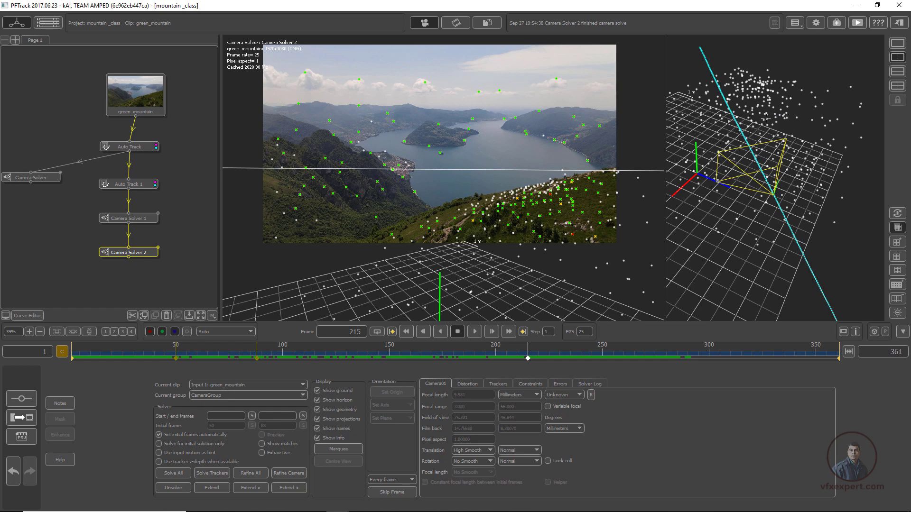
{"action": "right_click_drag", "start_coordinate": [766, 118], "coordinate": [787, 125]}
{"action": "middle_click_drag", "start_coordinate": [787, 124], "coordinate": [827, 288]}
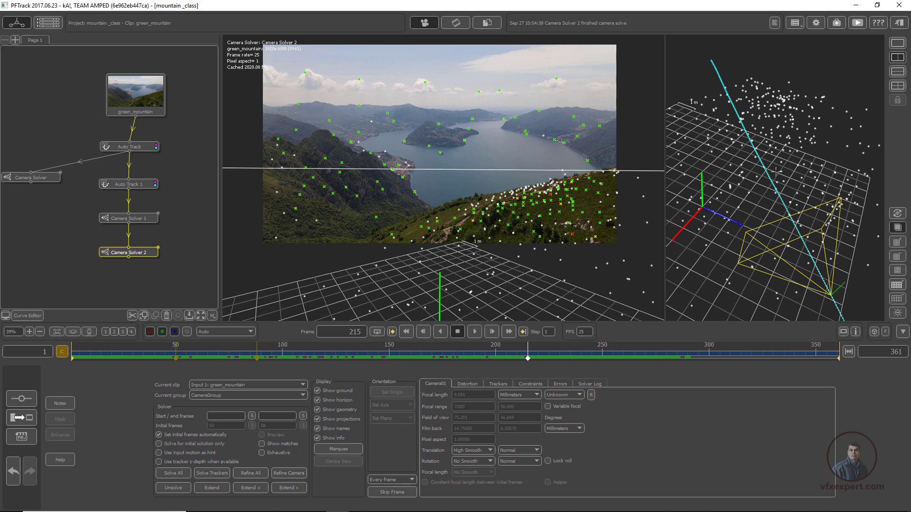
{"action": "left_click_drag", "start_coordinate": [771, 206], "coordinate": [742, 207]}
{"action": "left_click", "coordinate": [30, 316]}
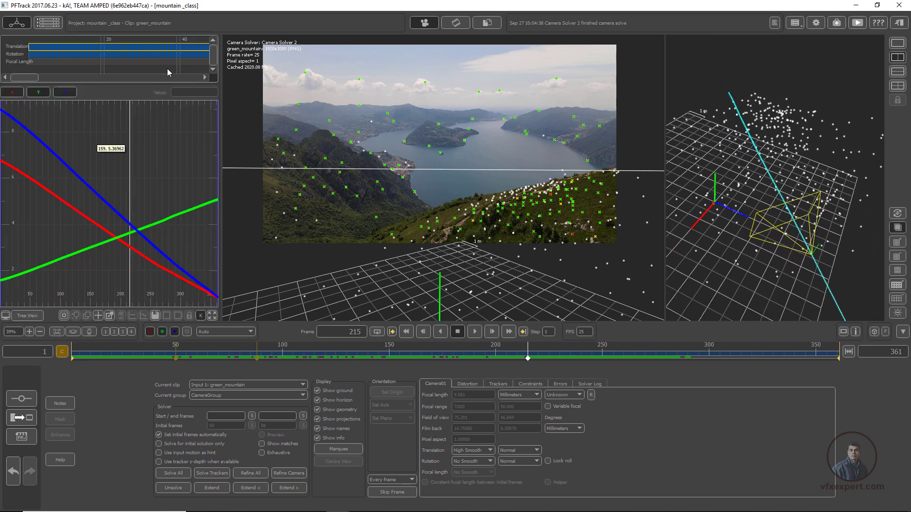
{"action": "left_click_drag", "start_coordinate": [177, 194], "coordinate": [127, 256]}
{"action": "left_click_drag", "start_coordinate": [276, 356], "coordinate": [585, 346]}
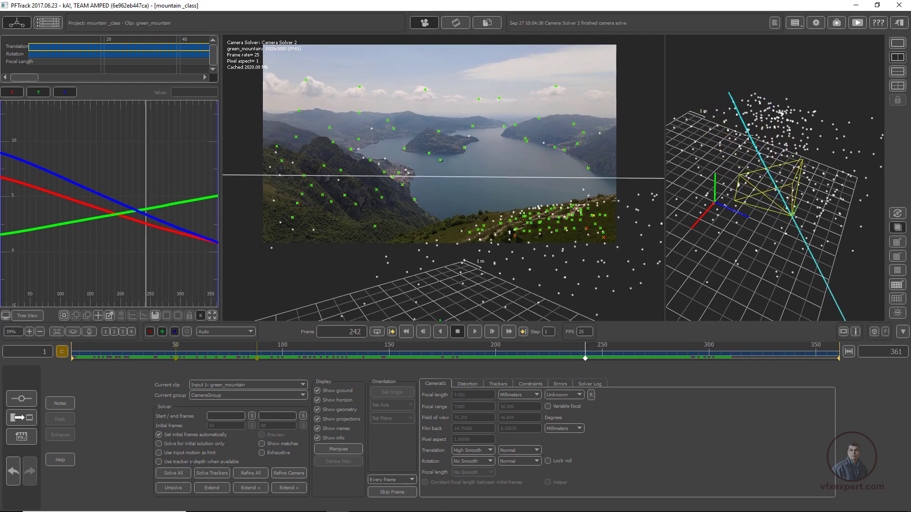
{"action": "left_click", "coordinate": [29, 316]}
{"action": "left_click_drag", "start_coordinate": [143, 108], "coordinate": [137, 102]}
{"action": "right_click_drag", "start_coordinate": [843, 192], "coordinate": [816, 188]}
{"action": "middle_click_drag", "start_coordinate": [820, 183], "coordinate": [793, 125]}
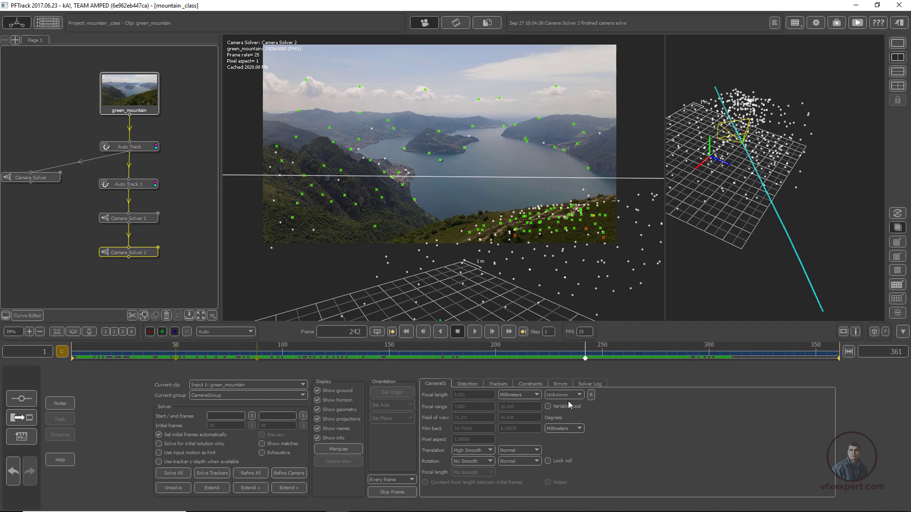
Step: Trim the tracker errors in Camera Solver 2 with the trim curve lowered to about 2.5, and solve everything again
{"action": "left_click", "coordinate": [560, 385]}
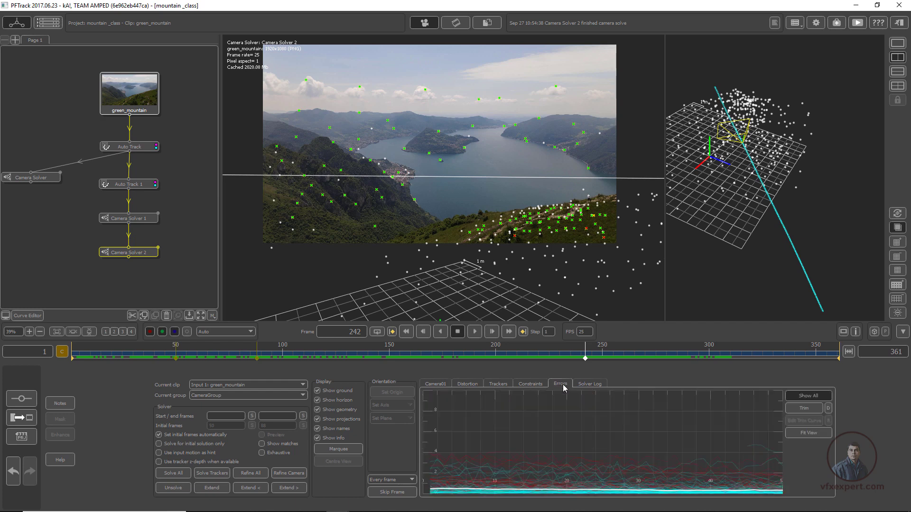
{"action": "left_click", "coordinate": [807, 408]}
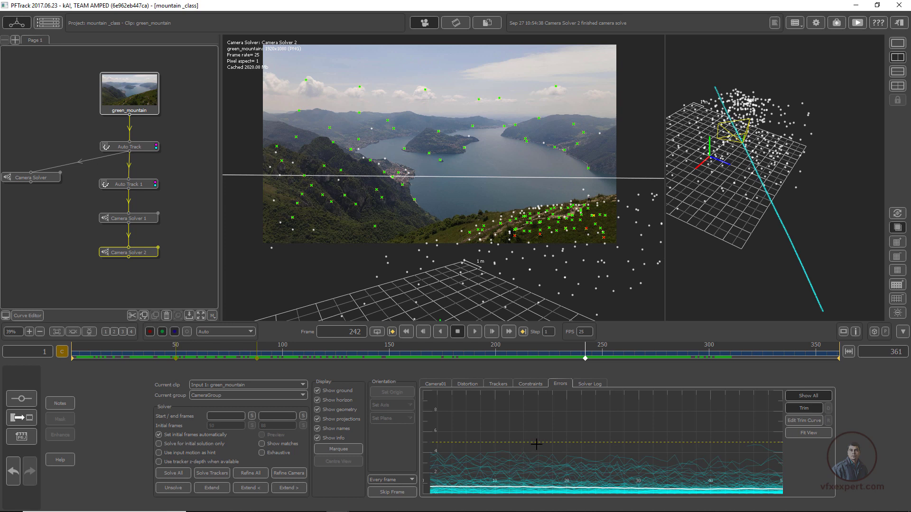
{"action": "left_click_drag", "start_coordinate": [524, 443], "coordinate": [528, 463]}
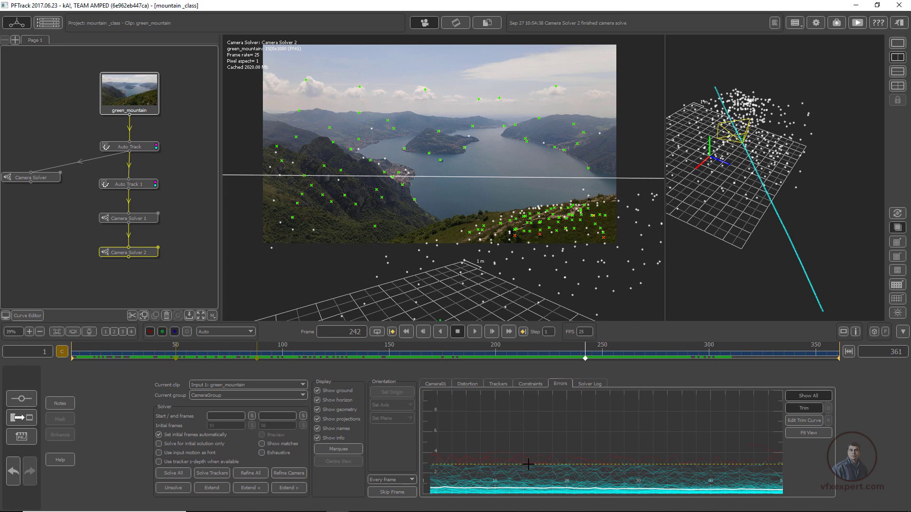
{"action": "left_click_drag", "start_coordinate": [528, 468], "coordinate": [529, 469]}
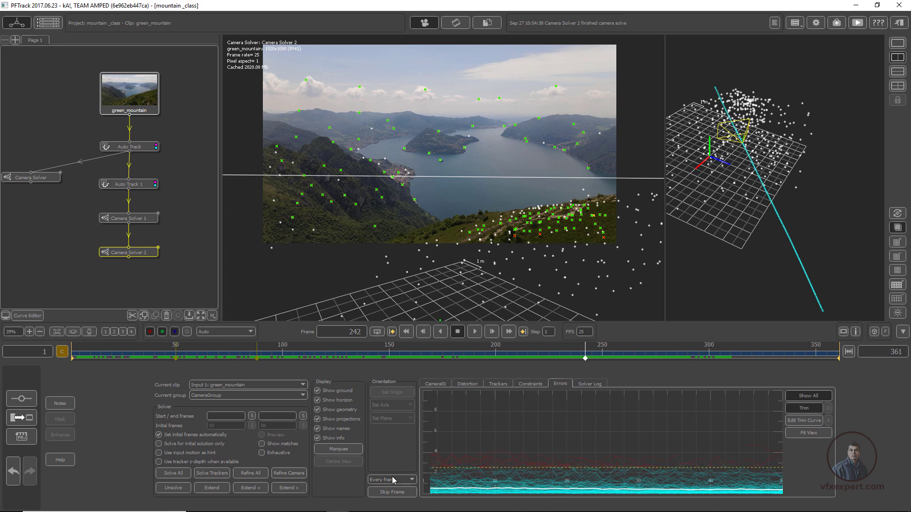
{"action": "left_click", "coordinate": [295, 473]}
{"action": "left_click", "coordinate": [172, 473]}
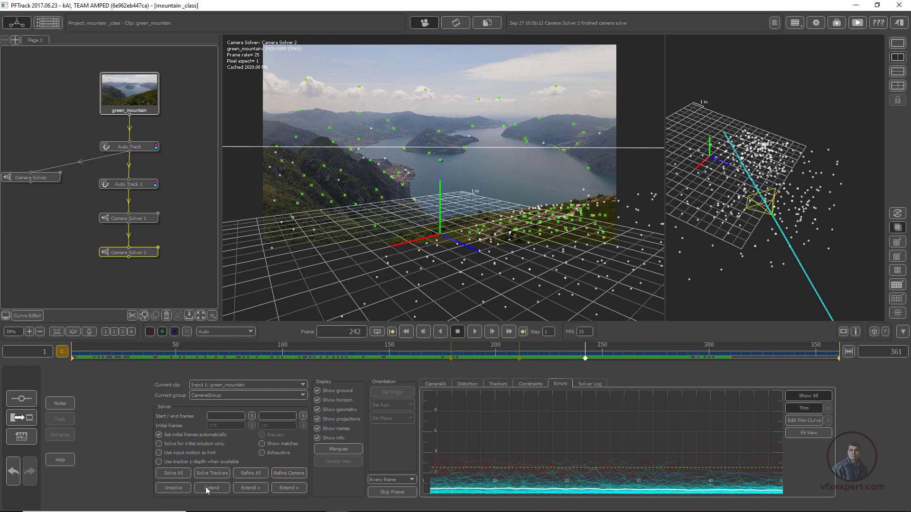
Step: Review the re-solved camera path, the solver log and the focal length options, returning the viewer to a single pane
{"action": "left_click_drag", "start_coordinate": [809, 266], "coordinate": [778, 285]}
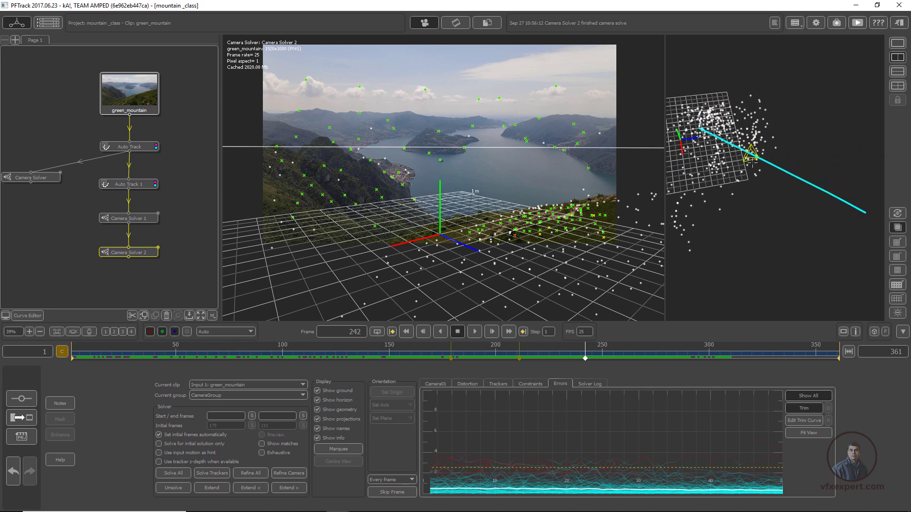
{"action": "left_click", "coordinate": [591, 385]}
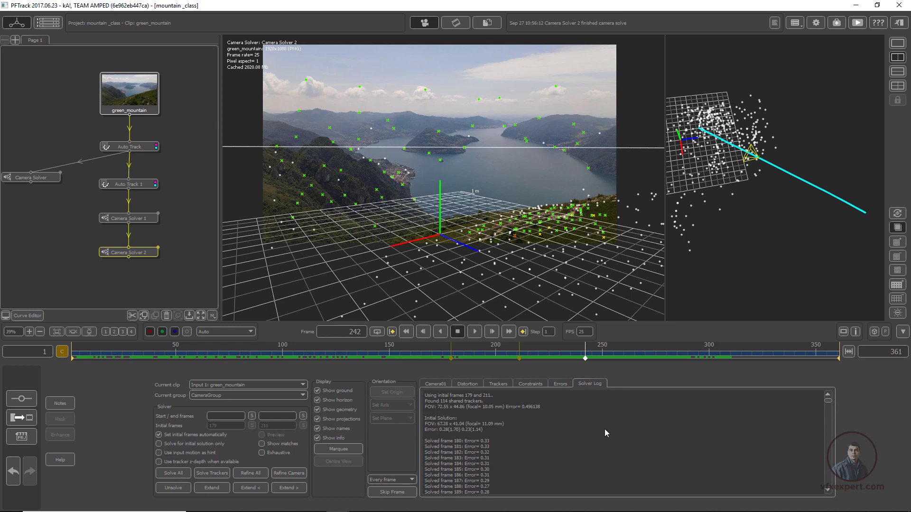
{"action": "left_click", "coordinate": [442, 382]}
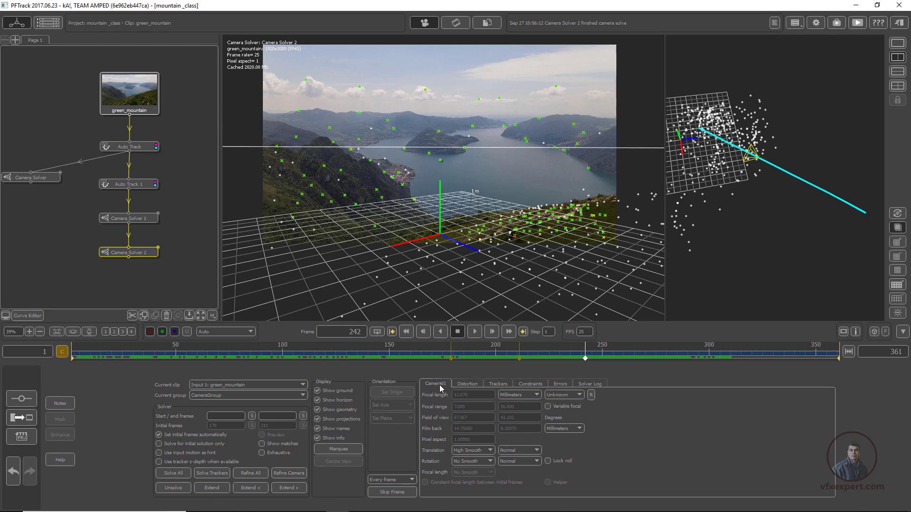
{"action": "left_click", "coordinate": [896, 46]}
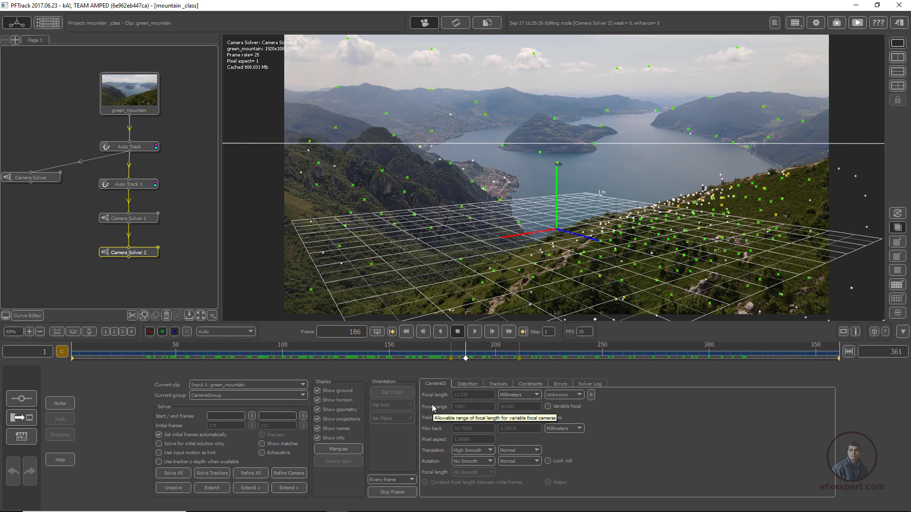
{"action": "left_click", "coordinate": [568, 397]}
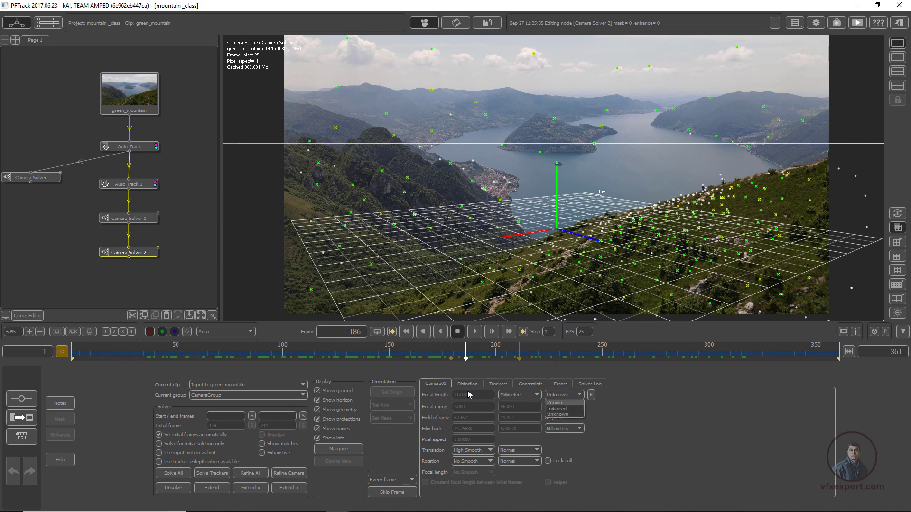
{"action": "left_click", "coordinate": [607, 409]}
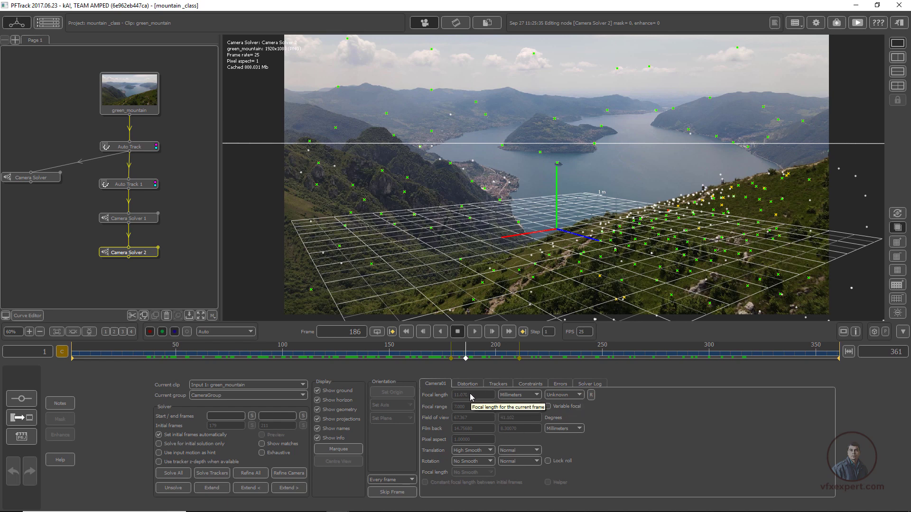
Step: Add an Orient Scene node below Camera Solver 2
{"action": "left_click_drag", "start_coordinate": [402, 358], "coordinate": [352, 340]}
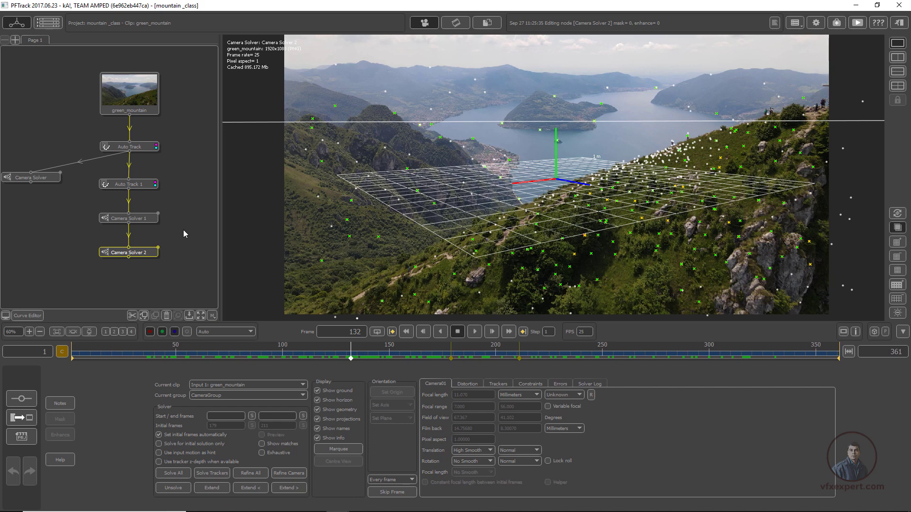
{"action": "middle_click_drag", "start_coordinate": [199, 254], "coordinate": [195, 217]}
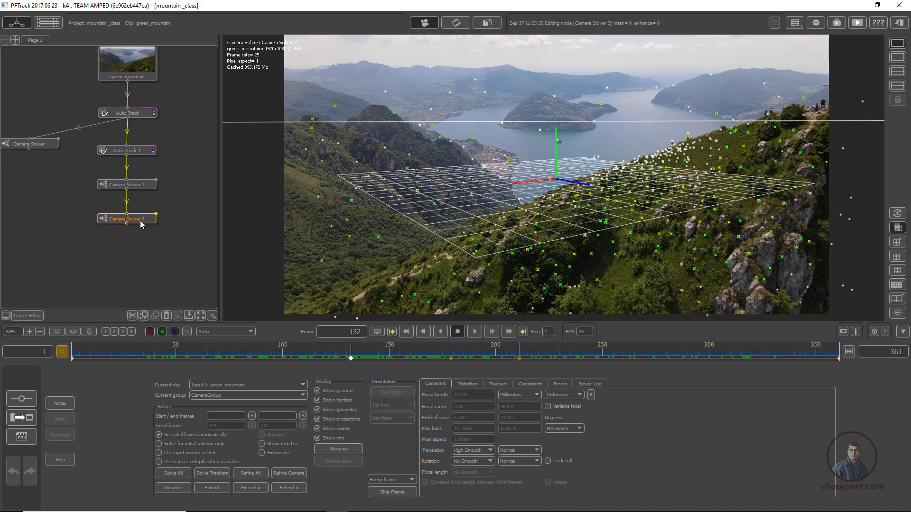
{"action": "right_click", "coordinate": [142, 224]}
{"action": "mouse_move", "coordinate": [175, 312]}
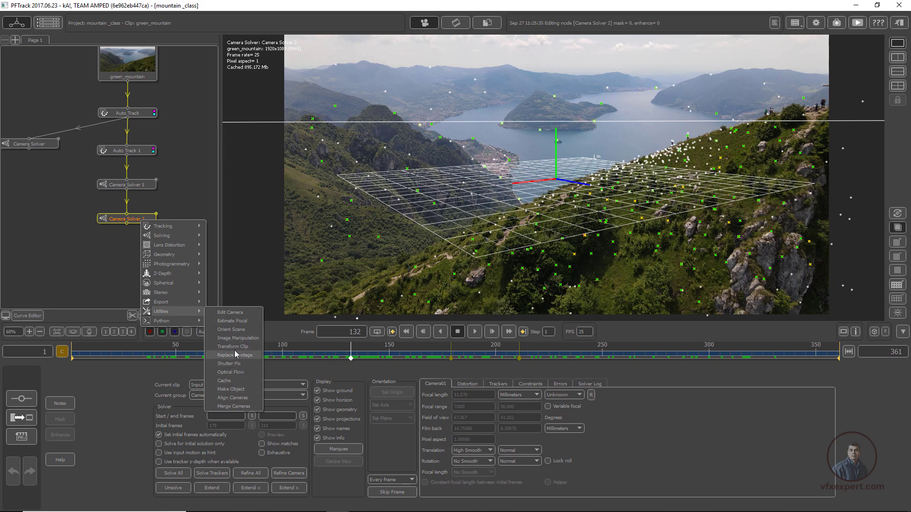
{"action": "left_click", "coordinate": [236, 329]}
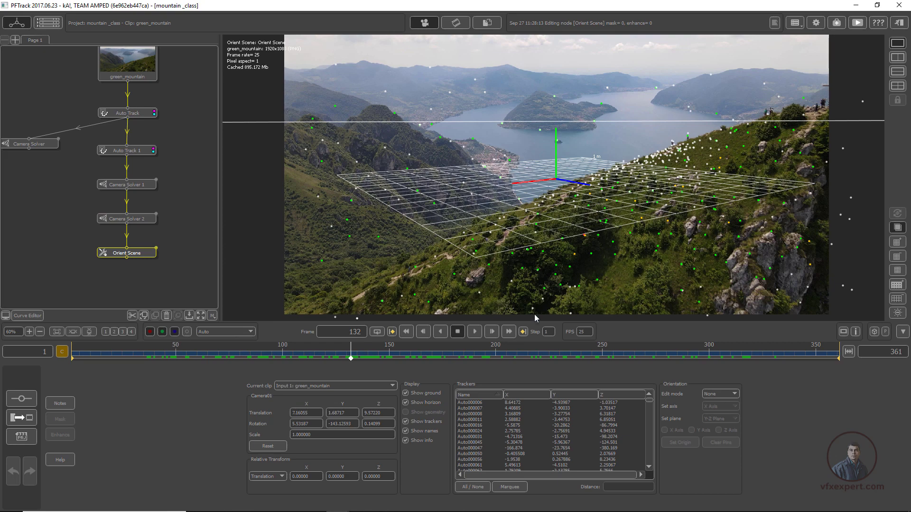
Step: Set the scene origin at a tracker near the top of the hillside ridge on frame 128
{"action": "left_click_drag", "start_coordinate": [453, 358], "coordinate": [342, 359]}
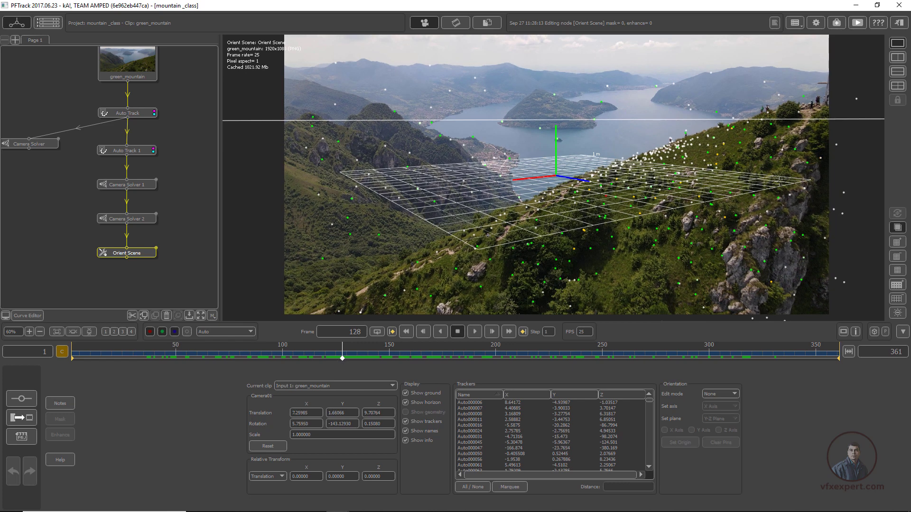
{"action": "left_click", "coordinate": [777, 136]}
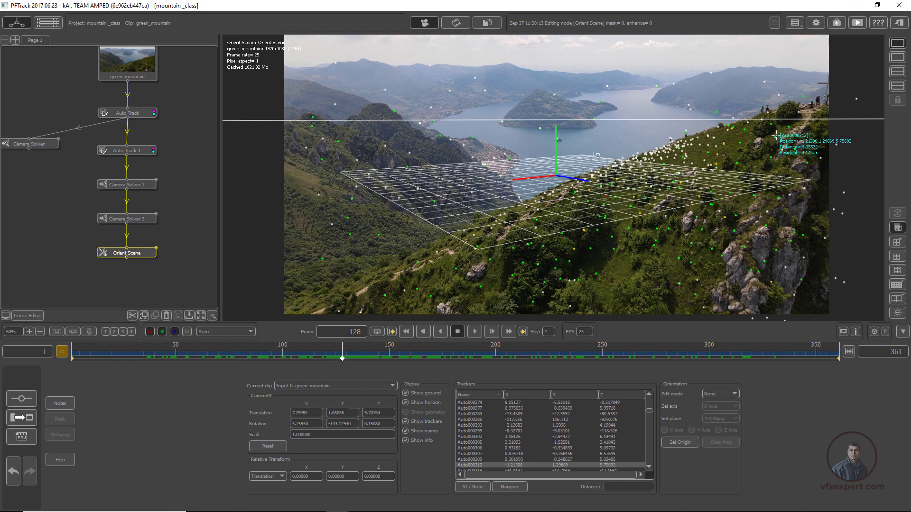
{"action": "left_click", "coordinate": [684, 442]}
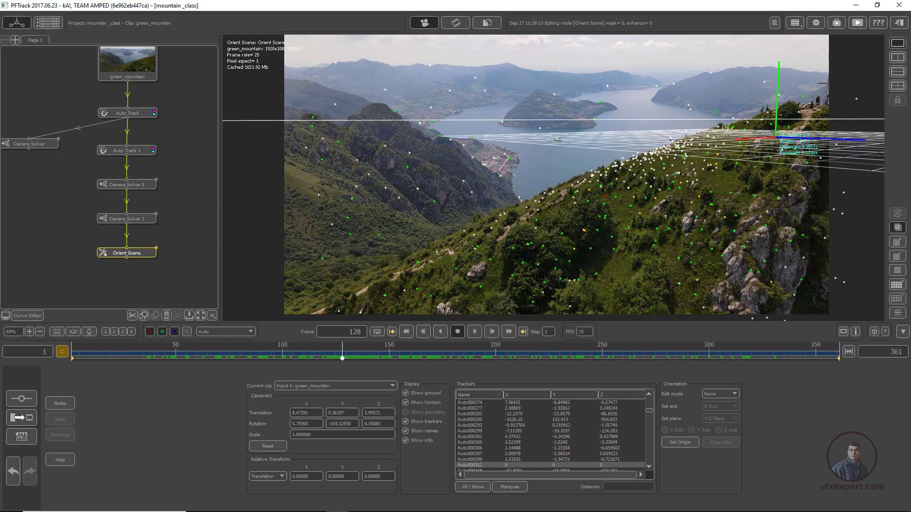
Step: Set the orientation edit mode to Rotate and split the viewer into side-by-side camera and 3D panes framing the origin
{"action": "left_click", "coordinate": [734, 397]}
{"action": "left_click", "coordinate": [715, 416]}
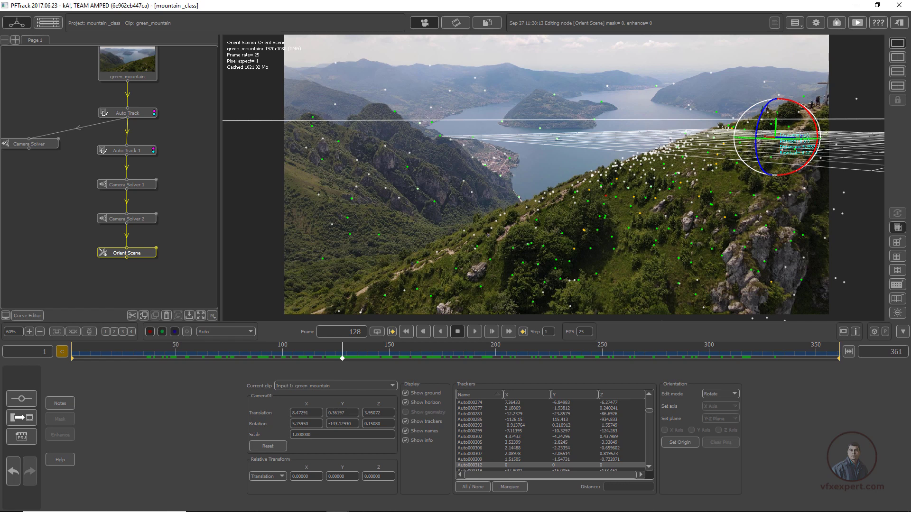
{"action": "left_click", "coordinate": [897, 58]}
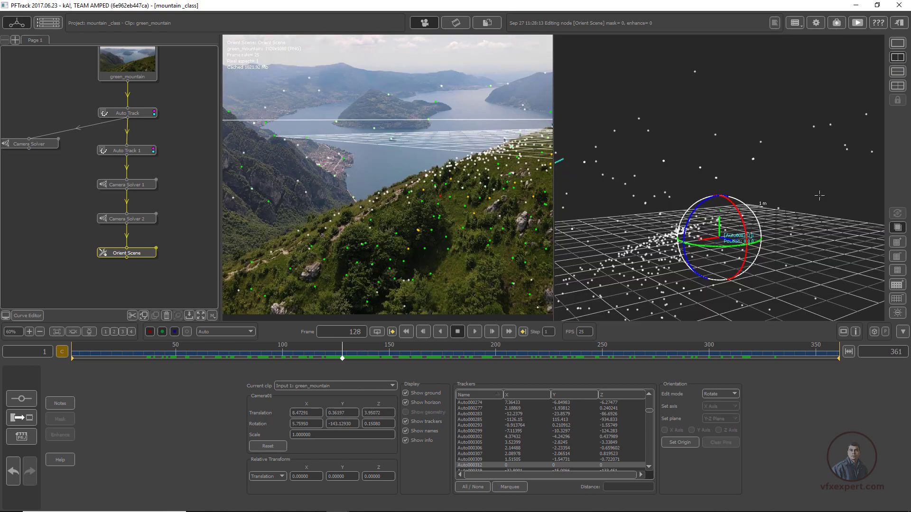
{"action": "scroll", "coordinate": [723, 205], "scroll_direction": "down", "scroll_amount": 4}
{"action": "left_click_drag", "start_coordinate": [696, 270], "coordinate": [708, 284]}
{"action": "middle_click_drag", "start_coordinate": [490, 202], "coordinate": [438, 228]}
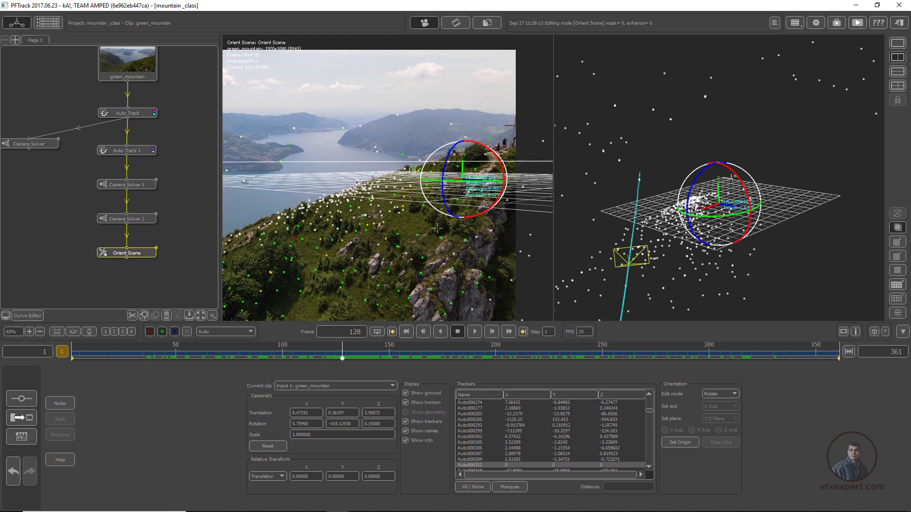
Step: Rotate the scene about the hillside origin on frame 128 until the ground plane and horizon line match the lake horizon
{"action": "left_click_drag", "start_coordinate": [445, 178], "coordinate": [415, 184]}
{"action": "middle_click_drag", "start_coordinate": [754, 229], "coordinate": [746, 275]}
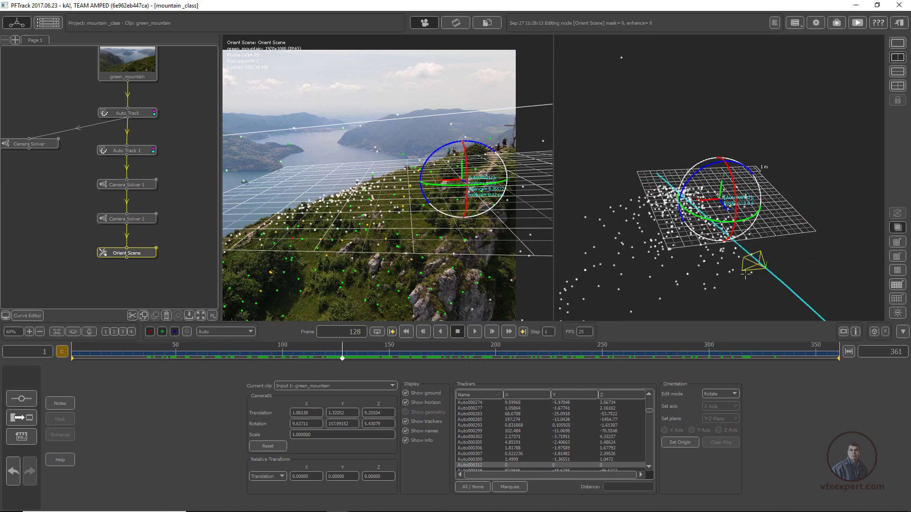
{"action": "scroll", "coordinate": [457, 259], "scroll_direction": "down", "scroll_amount": 3}
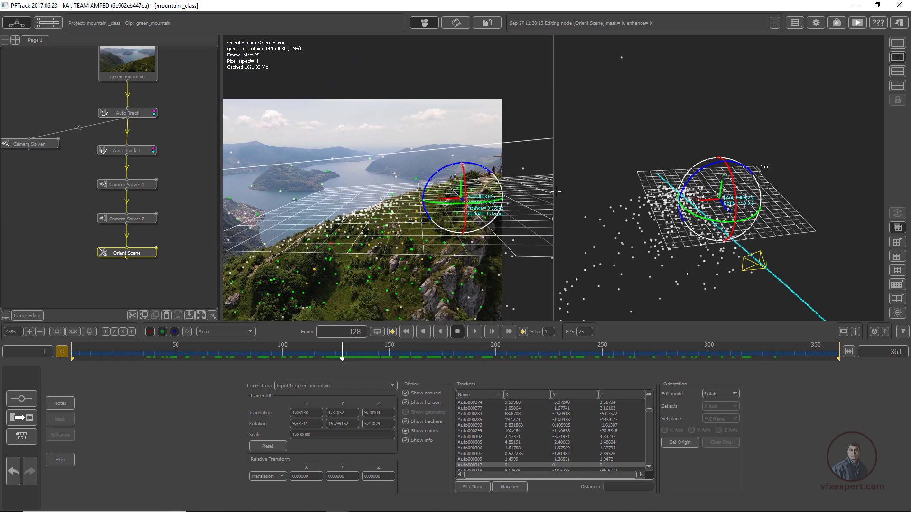
{"action": "left_click_drag", "start_coordinate": [495, 180], "coordinate": [493, 171]}
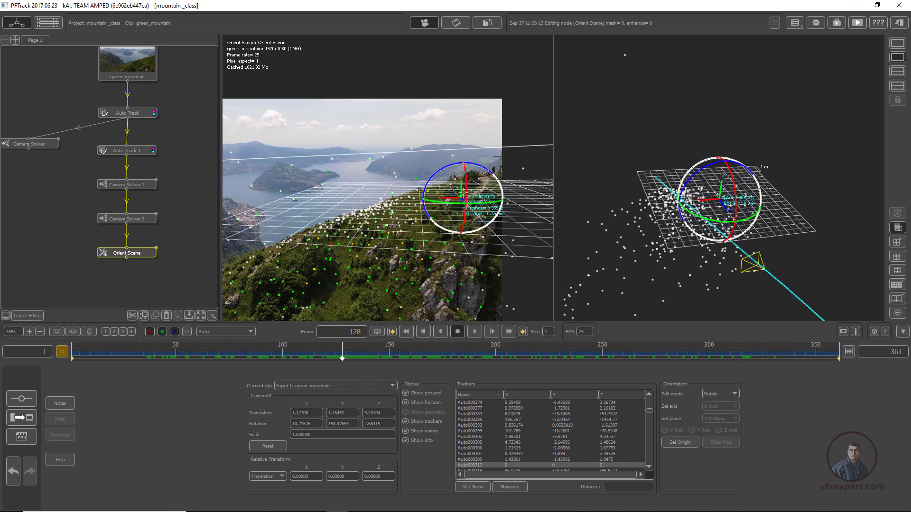
{"action": "left_click_drag", "start_coordinate": [458, 203], "coordinate": [477, 210]}
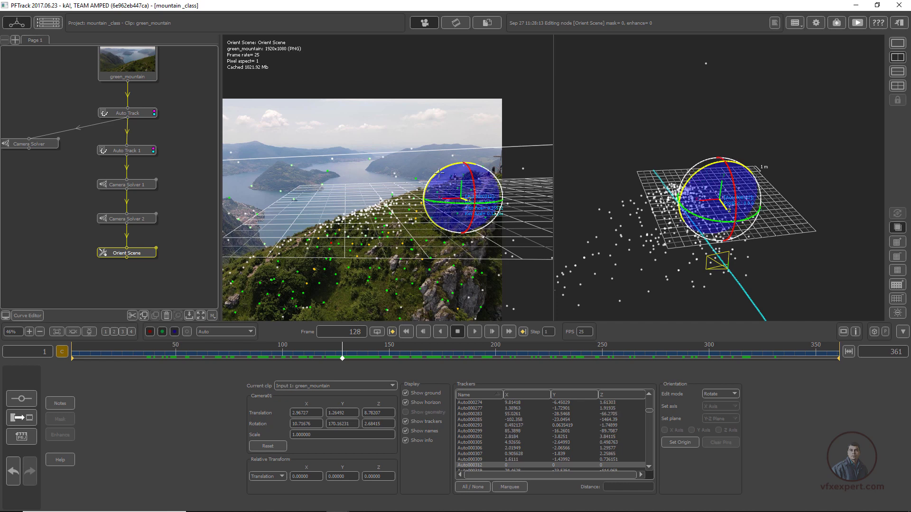
{"action": "scroll", "coordinate": [421, 190], "scroll_direction": "down", "scroll_amount": 3}
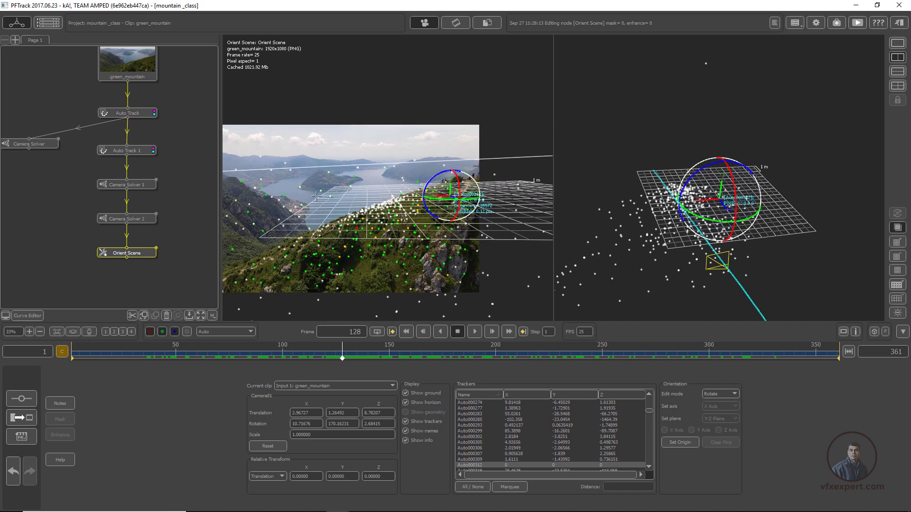
{"action": "middle_click_drag", "start_coordinate": [428, 161], "coordinate": [486, 183]}
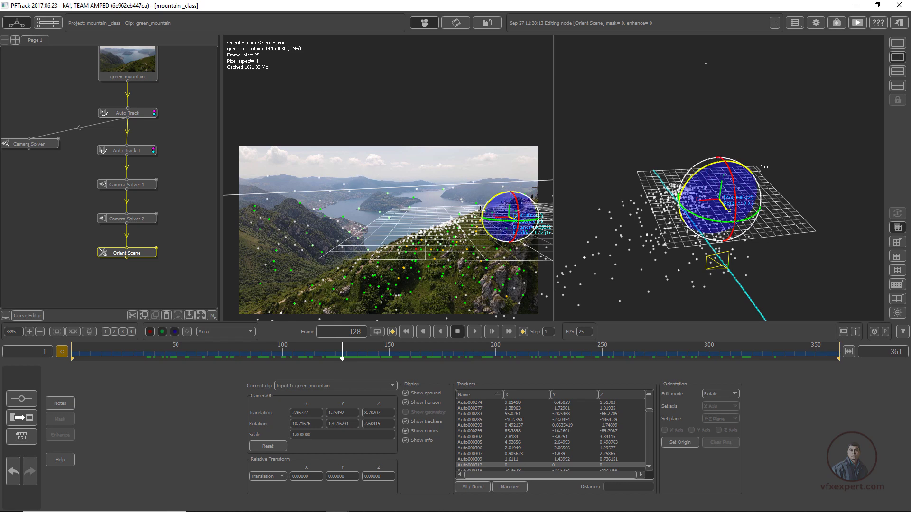
{"action": "left_click_drag", "start_coordinate": [485, 209], "coordinate": [502, 222]}
{"action": "scroll", "coordinate": [719, 199], "scroll_direction": "down", "scroll_amount": 3}
{"action": "scroll", "coordinate": [719, 200], "scroll_direction": "up", "scroll_amount": 5}
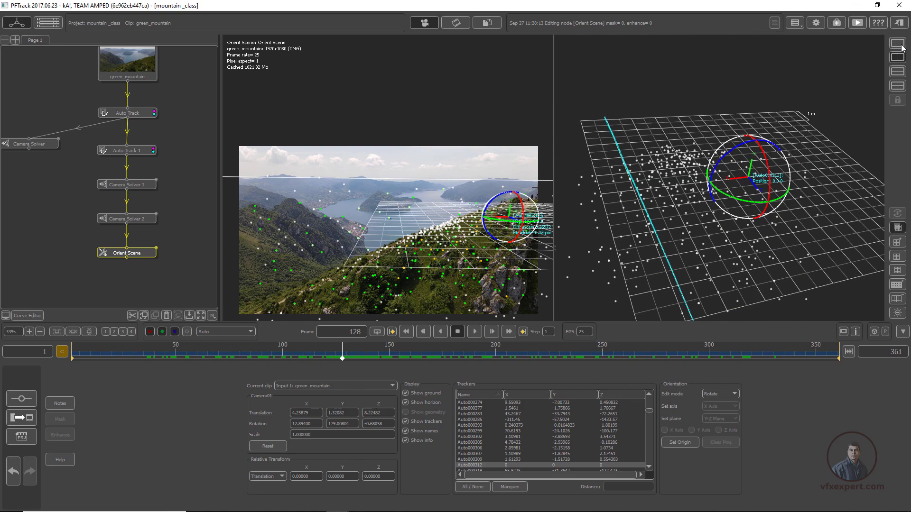
Step: Fine-tune the scene rotation on frame 118 in a single camera pane and enlarge the ground plane to the 4 m grid
{"action": "left_click", "coordinate": [899, 43]}
{"action": "left_click_drag", "start_coordinate": [342, 351], "coordinate": [321, 346]}
{"action": "mouse_move", "coordinate": [610, 197]}
{"action": "left_mouse_down"}
{"action": "mouse_move", "coordinate": [611, 189]}
{"action": "mouse_move", "coordinate": [610, 196]}
{"action": "left_mouse_up"}
{"action": "left_click_drag", "start_coordinate": [633, 204], "coordinate": [634, 203]}
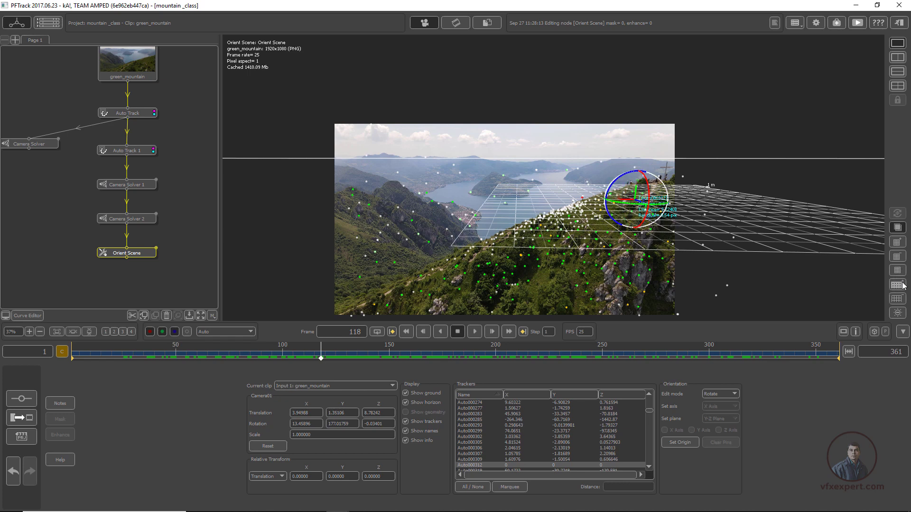
{"action": "left_click", "coordinate": [898, 243]}
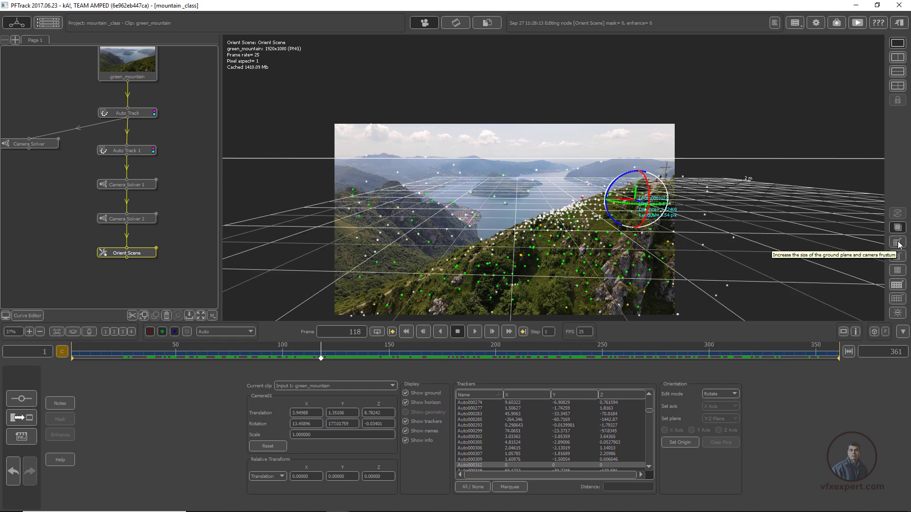
{"action": "left_click", "coordinate": [898, 244]}
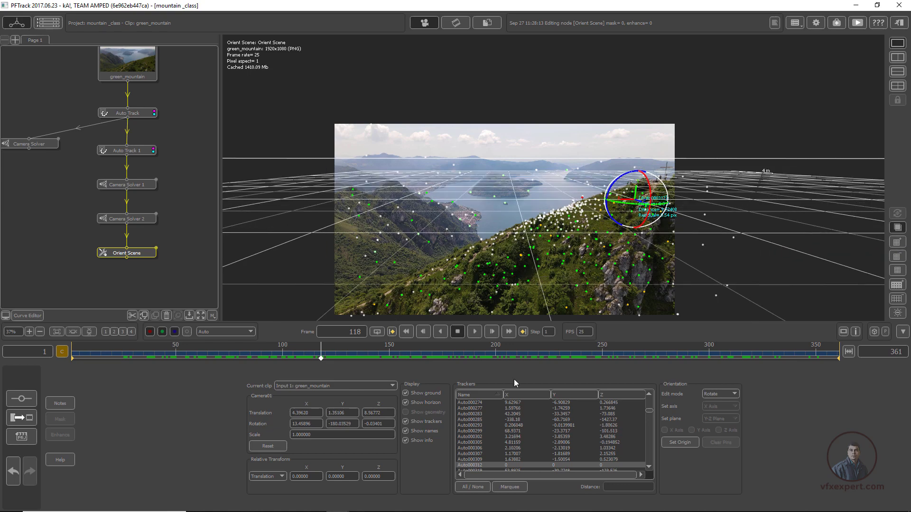
Step: Refine the scene rotation on frame 1 in Rotate edit mode and check the ground alignment along the clip
{"action": "left_click_drag", "start_coordinate": [321, 355], "coordinate": [71, 355]}
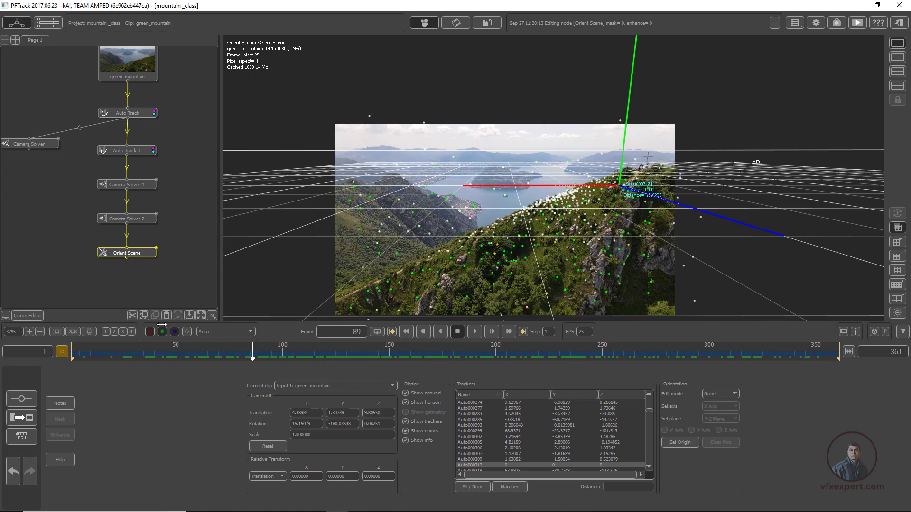
{"action": "left_click_drag", "start_coordinate": [252, 355], "coordinate": [71, 355]}
{"action": "left_click", "coordinate": [721, 394]}
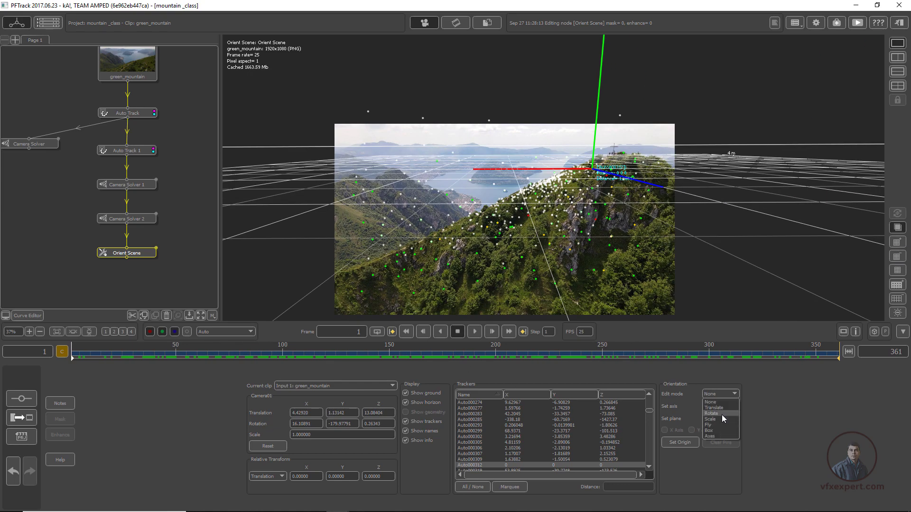
{"action": "left_click", "coordinate": [722, 415]}
{"action": "left_click_drag", "start_coordinate": [584, 172], "coordinate": [576, 172]}
{"action": "left_click_drag", "start_coordinate": [602, 169], "coordinate": [603, 161]}
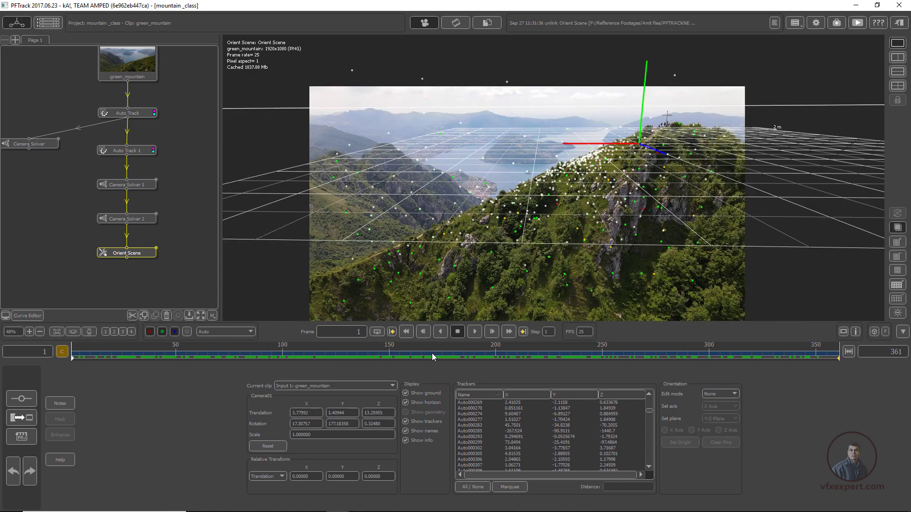
{"action": "left_click", "coordinate": [423, 355]}
{"action": "left_click_drag", "start_coordinate": [368, 344], "coordinate": [72, 338]}
Step: Add an Image Modelling node below Orient Scene and hide its ground plane and horizon line
{"action": "right_click", "coordinate": [142, 254]}
{"action": "left_click", "coordinate": [242, 302]}
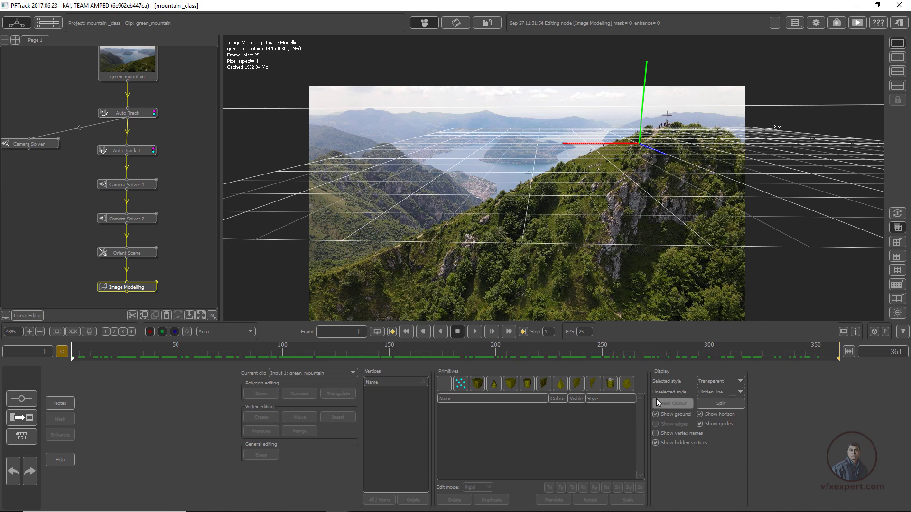
{"action": "left_click", "coordinate": [656, 415]}
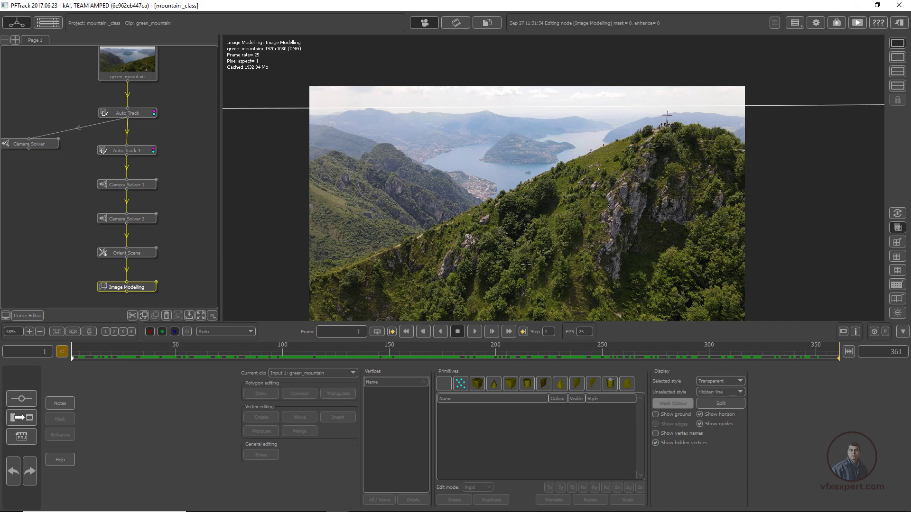
{"action": "middle_click_drag", "start_coordinate": [183, 256], "coordinate": [181, 234]}
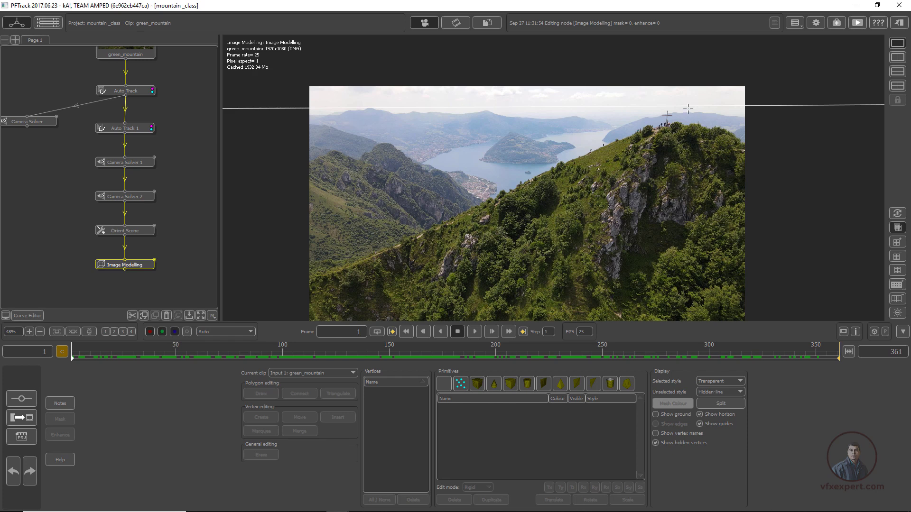
{"action": "left_click", "coordinate": [700, 415]}
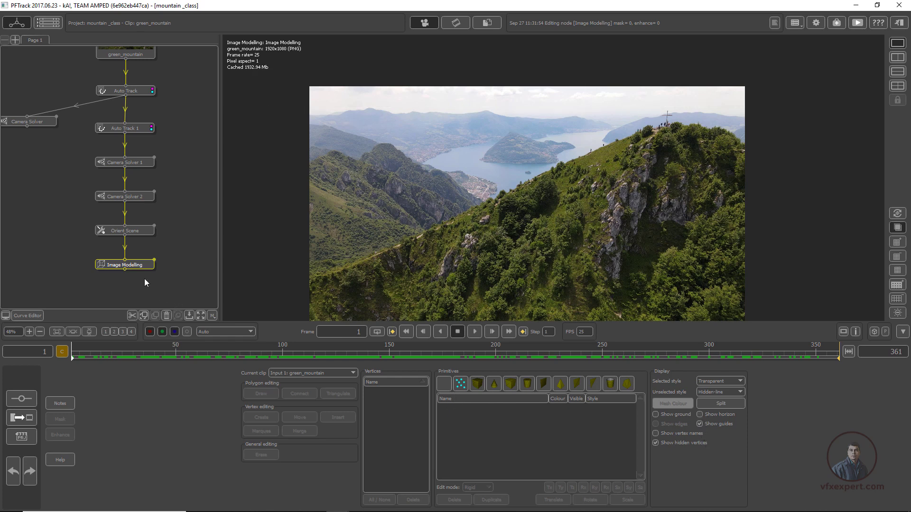
Step: Create a tracker point primitive from CameraGroup and advance the clip to frame 8
{"action": "left_click", "coordinate": [460, 383]}
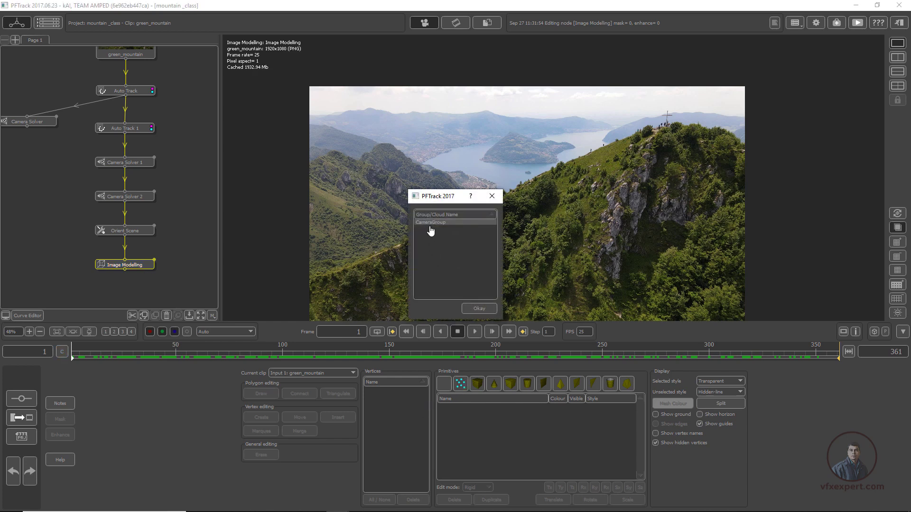
{"action": "left_click", "coordinate": [482, 312]}
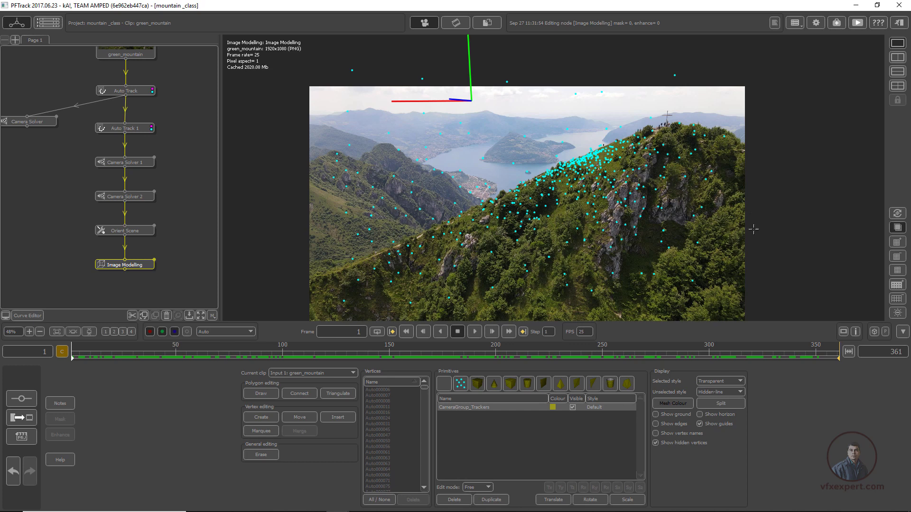
{"action": "key", "text": "space"}
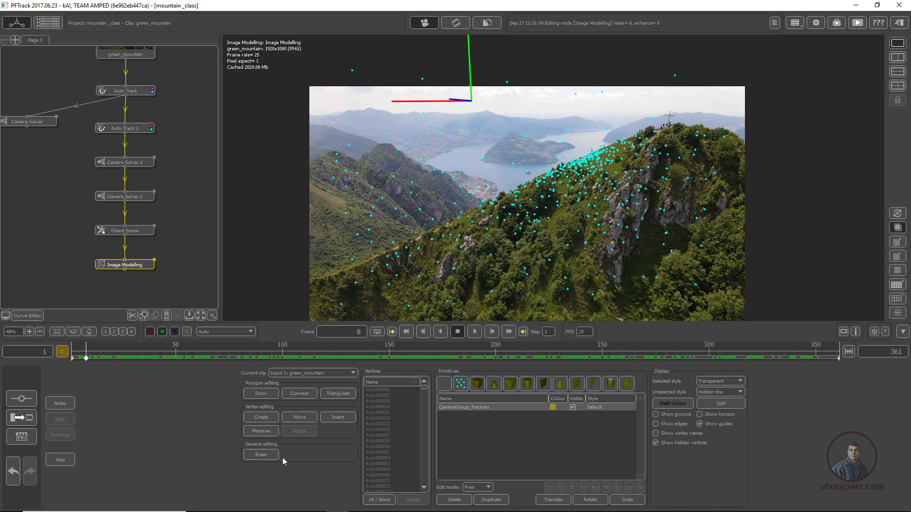
Step: Marquee-select the hillside tracker vertices in the camera view and in the 3D pane of a side-by-side split
{"action": "left_click", "coordinate": [350, 396]}
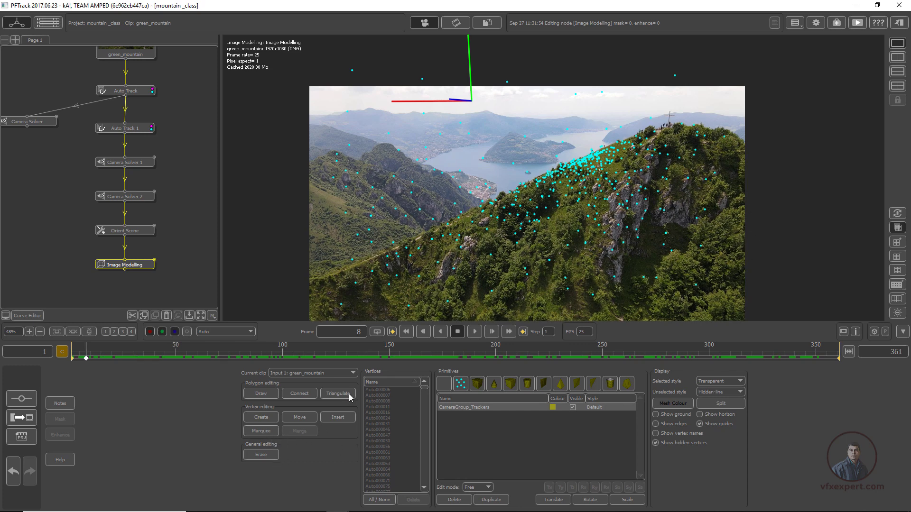
{"action": "left_click", "coordinate": [271, 433]}
{"action": "mouse_move", "coordinate": [309, 285]}
{"action": "left_mouse_down"}
{"action": "mouse_move", "coordinate": [418, 249]}
{"action": "mouse_move", "coordinate": [429, 228]}
{"action": "mouse_move", "coordinate": [475, 201]}
{"action": "mouse_move", "coordinate": [739, 112]}
{"action": "mouse_move", "coordinate": [794, 223]}
{"action": "mouse_move", "coordinate": [309, 325]}
{"action": "mouse_move", "coordinate": [263, 304]}
{"action": "mouse_move", "coordinate": [430, 226]}
{"action": "mouse_move", "coordinate": [493, 226]}
{"action": "left_mouse_up"}
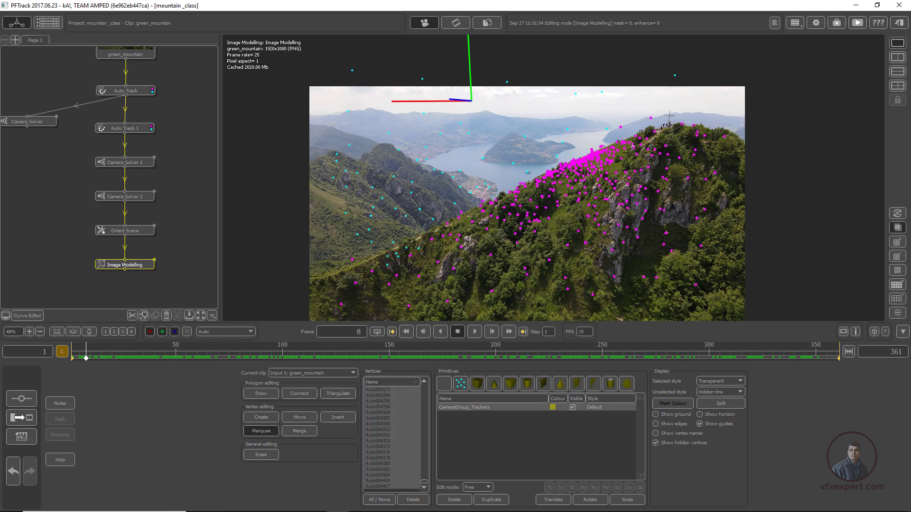
{"action": "left_click", "coordinate": [897, 57]}
{"action": "right_click_drag", "start_coordinate": [755, 232], "coordinate": [737, 211]}
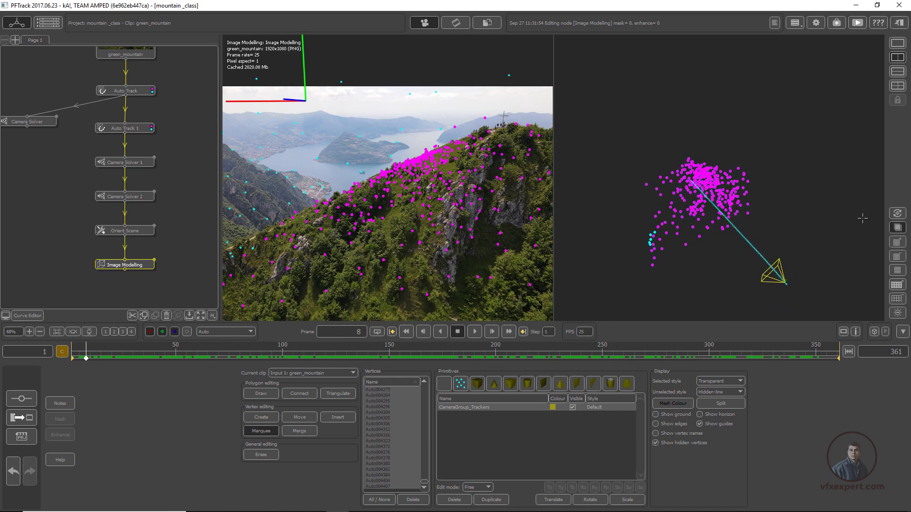
{"action": "left_click_drag", "start_coordinate": [863, 218], "coordinate": [636, 240]}
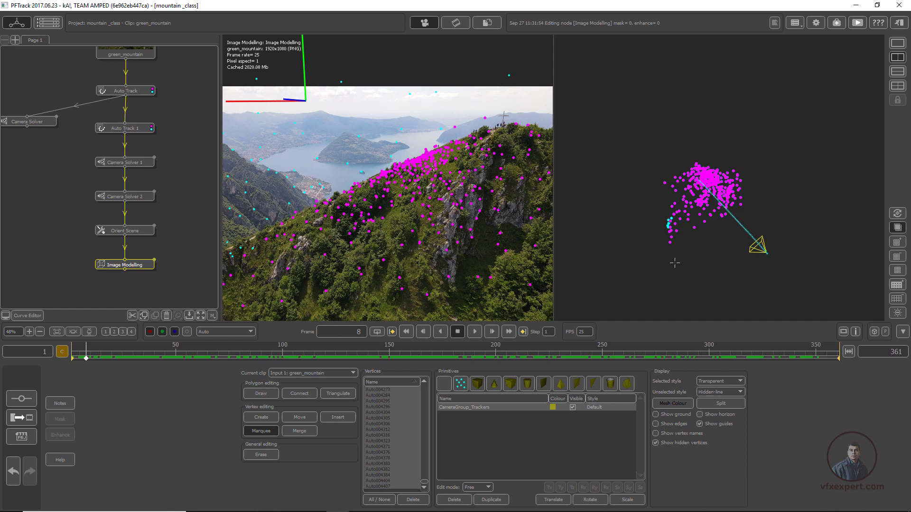
{"action": "mouse_move", "coordinate": [698, 269]}
{"action": "left_mouse_down"}
{"action": "mouse_move", "coordinate": [632, 233]}
{"action": "mouse_move", "coordinate": [704, 128]}
{"action": "mouse_move", "coordinate": [770, 152]}
{"action": "mouse_move", "coordinate": [759, 204]}
{"action": "left_mouse_up"}
{"action": "scroll", "coordinate": [439, 251], "scroll_direction": "down", "scroll_amount": 2}
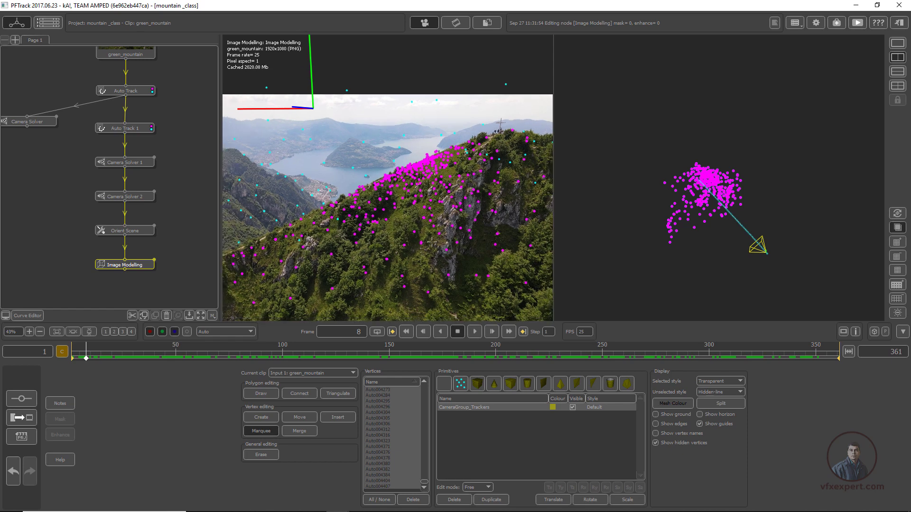
{"action": "scroll", "coordinate": [474, 193], "scroll_direction": "up", "scroll_amount": 2}
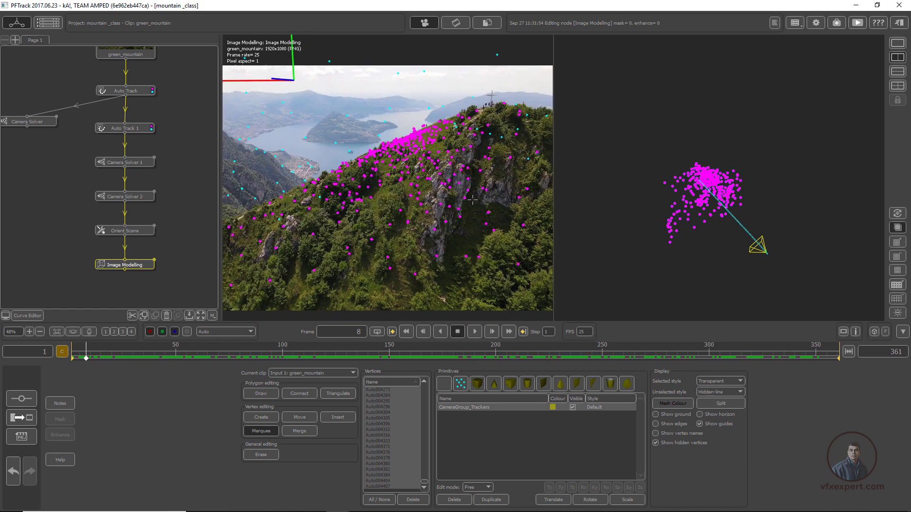
Step: Reselect the CameraGroup_Trackers primitive and triangulate its hillside vertices into a mesh from the 3D pane
{"action": "scroll", "coordinate": [830, 229], "scroll_direction": "up", "scroll_amount": 3}
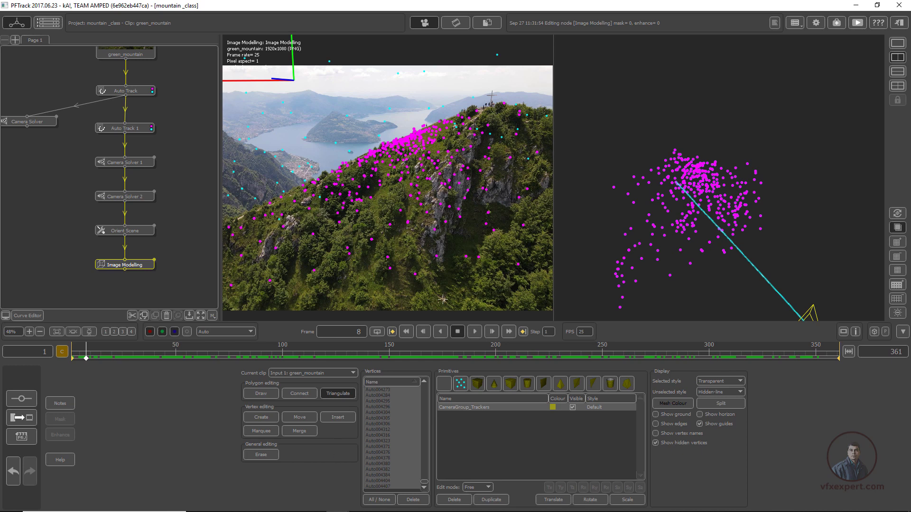
{"action": "left_click", "coordinate": [458, 409]}
{"action": "left_click", "coordinate": [460, 409]}
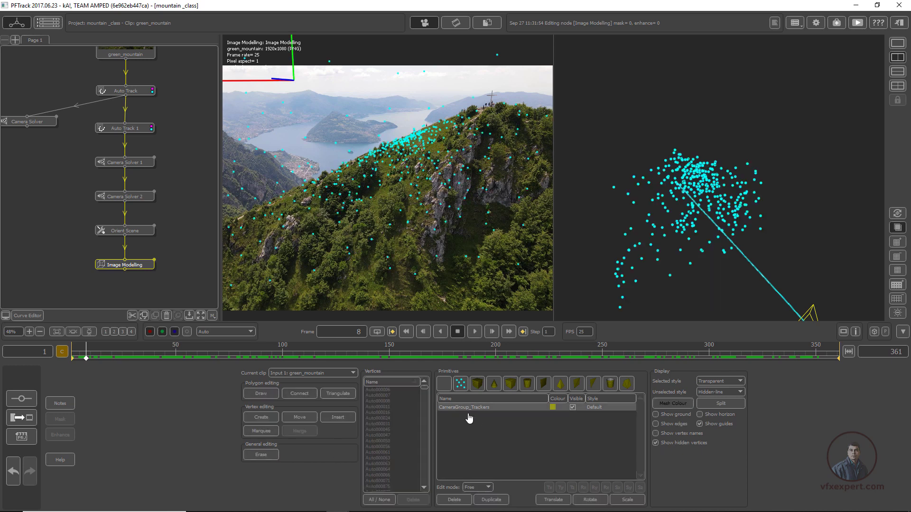
{"action": "left_click", "coordinate": [343, 394]}
{"action": "mouse_move", "coordinate": [660, 314]}
{"action": "left_mouse_down"}
{"action": "mouse_move", "coordinate": [563, 317]}
{"action": "mouse_move", "coordinate": [604, 168]}
{"action": "mouse_move", "coordinate": [807, 143]}
{"action": "mouse_move", "coordinate": [813, 241]}
{"action": "left_mouse_up"}
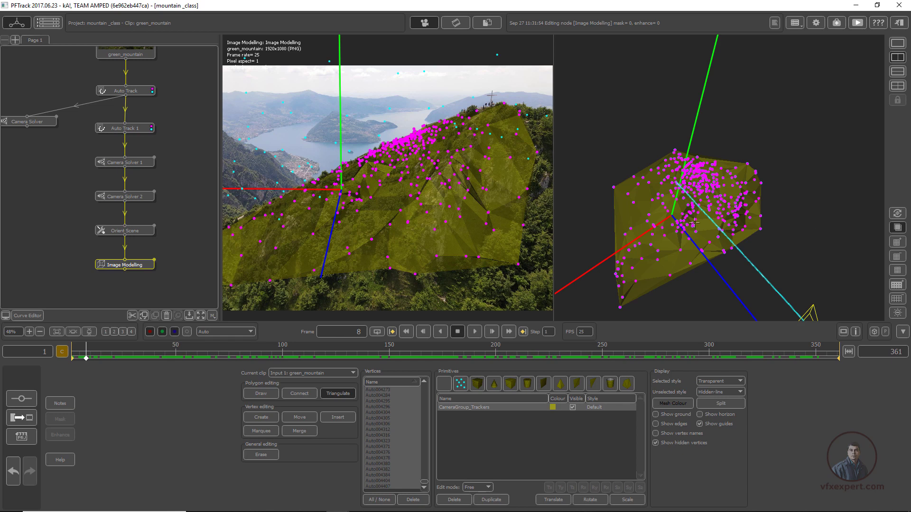
Step: Return to a single camera pane, deselect the hillside mesh and play the clip to check how its wireframe sticks to the terrain
{"action": "left_click", "coordinate": [901, 46]}
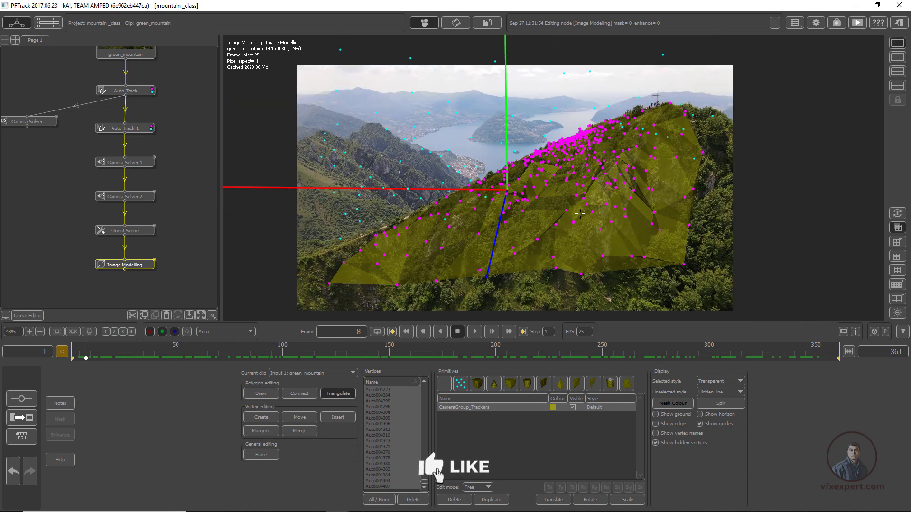
{"action": "scroll", "coordinate": [577, 201], "scroll_direction": "up", "scroll_amount": 3}
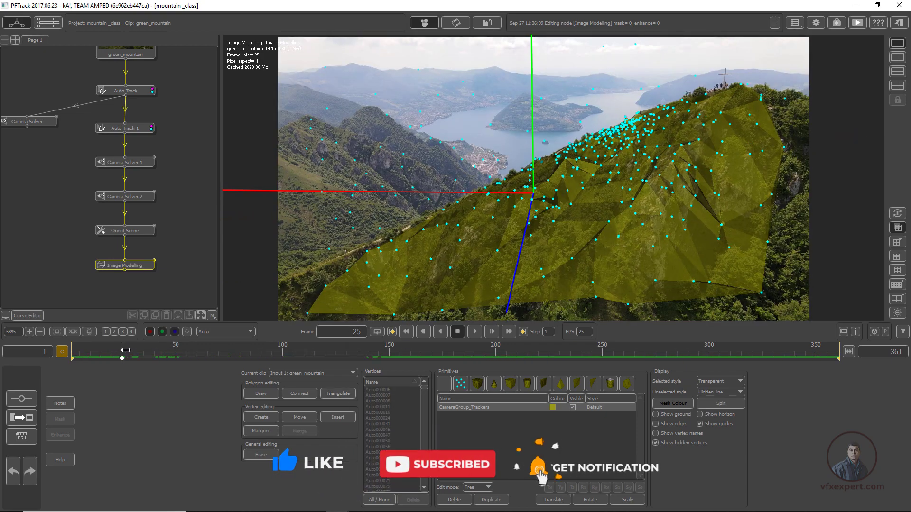
{"action": "left_click_drag", "start_coordinate": [126, 351], "coordinate": [75, 352]}
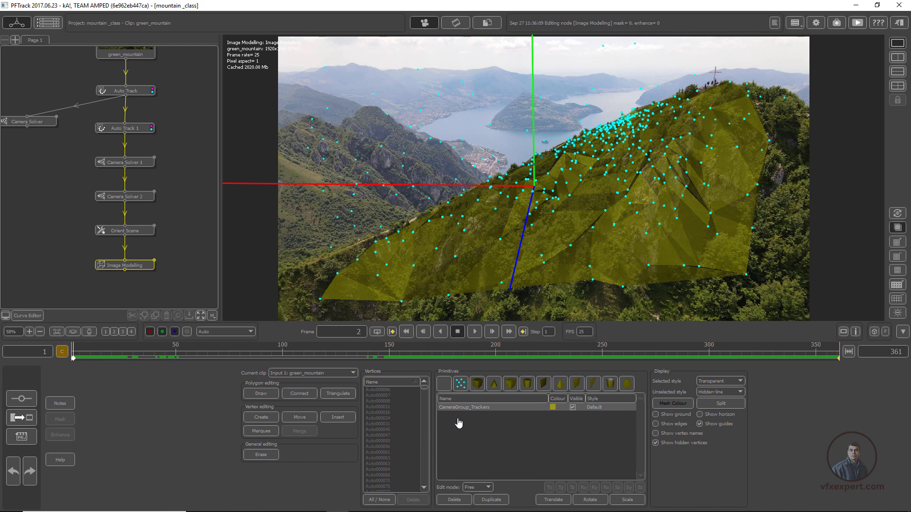
{"action": "left_click", "coordinate": [473, 433]}
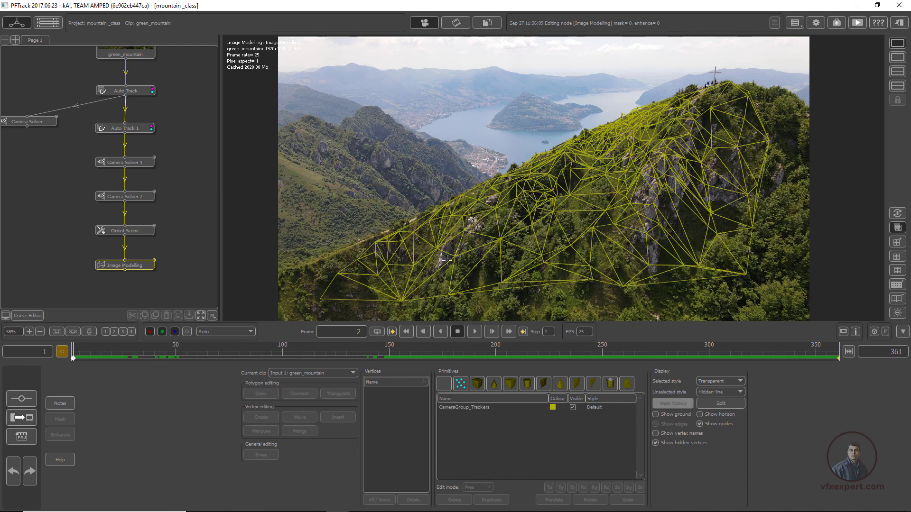
{"action": "left_click", "coordinate": [474, 332]}
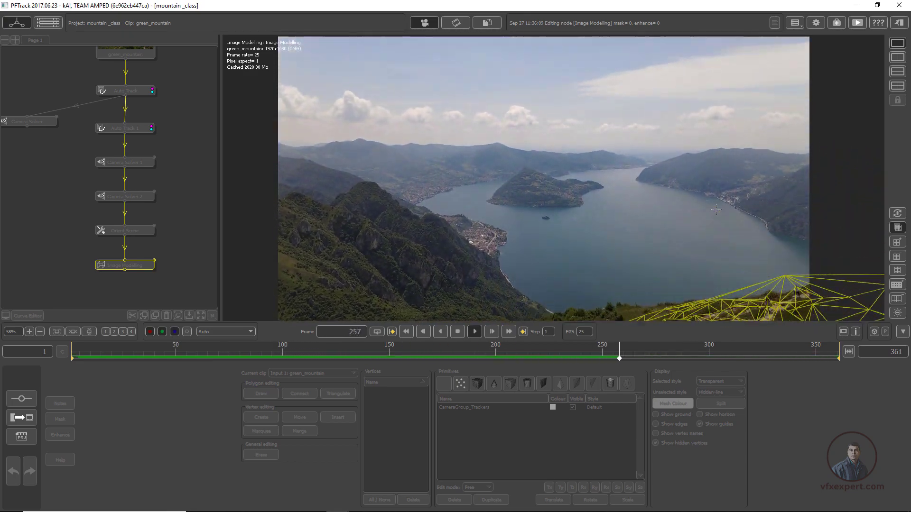
{"action": "left_click", "coordinate": [456, 331]}
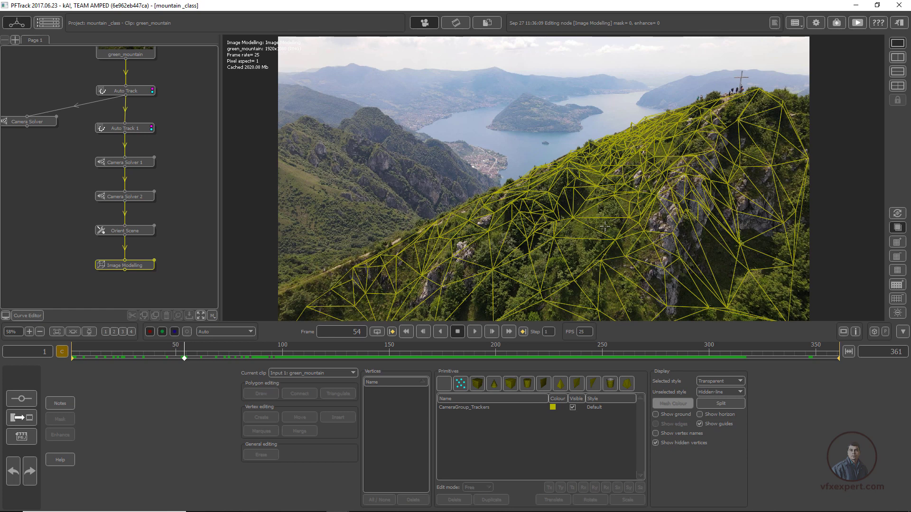
Step: Scrub the clip back to frame 37 and add an Export node linked below the Image Modelling node
{"action": "left_click_drag", "start_coordinate": [209, 356], "coordinate": [148, 356]}
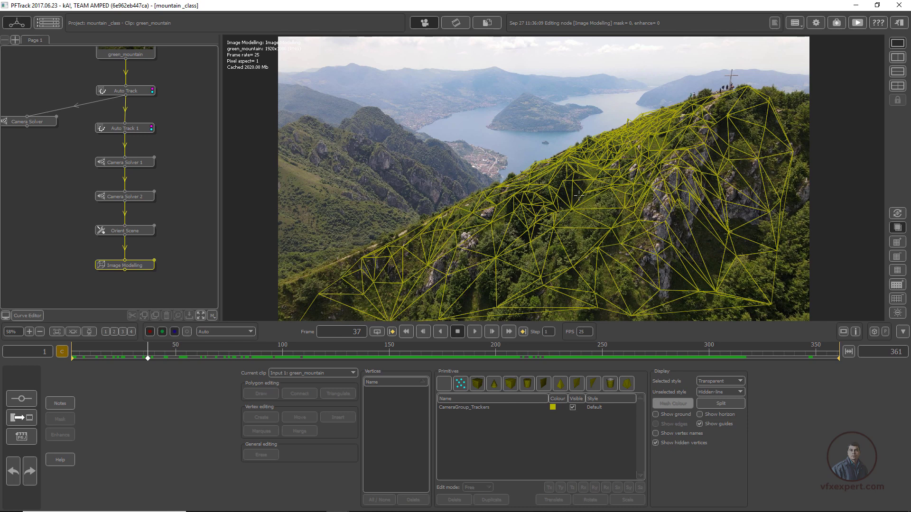
{"action": "middle_click_drag", "start_coordinate": [189, 256], "coordinate": [191, 232]}
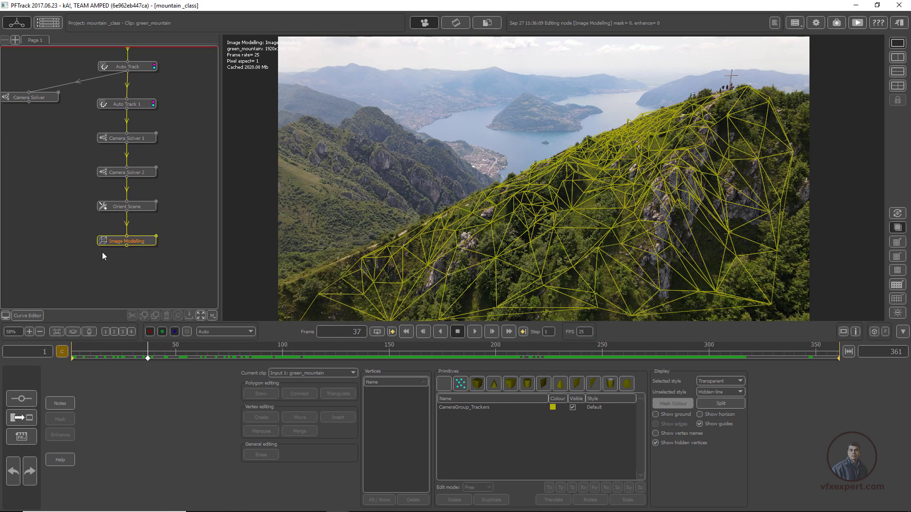
{"action": "right_click", "coordinate": [129, 243]}
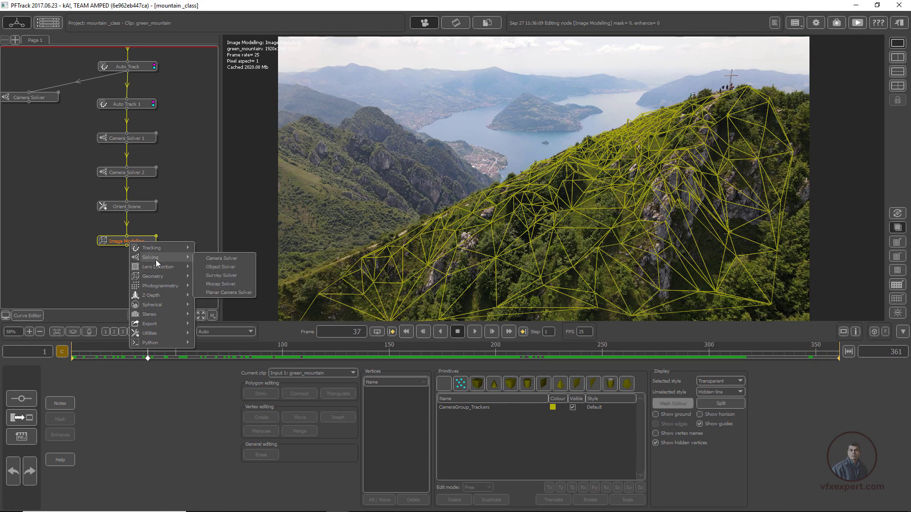
{"action": "mouse_move", "coordinate": [157, 326]}
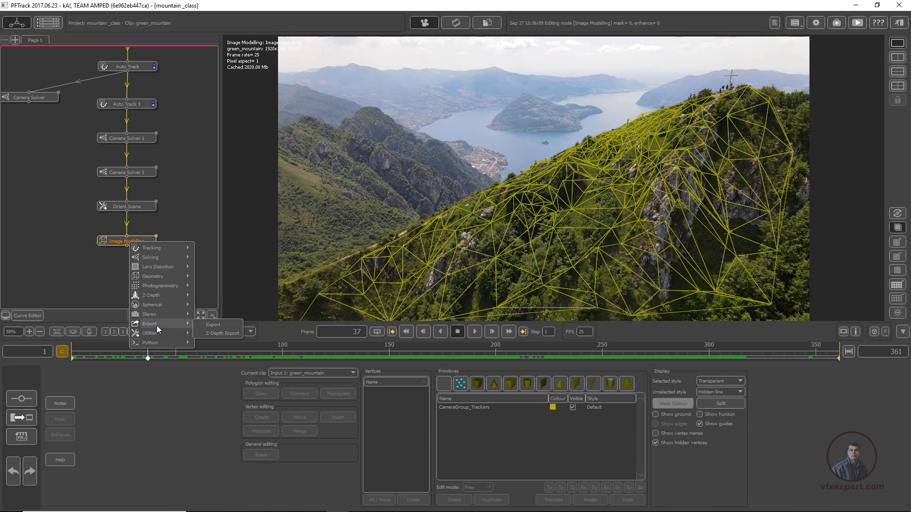
{"action": "left_click", "coordinate": [217, 326]}
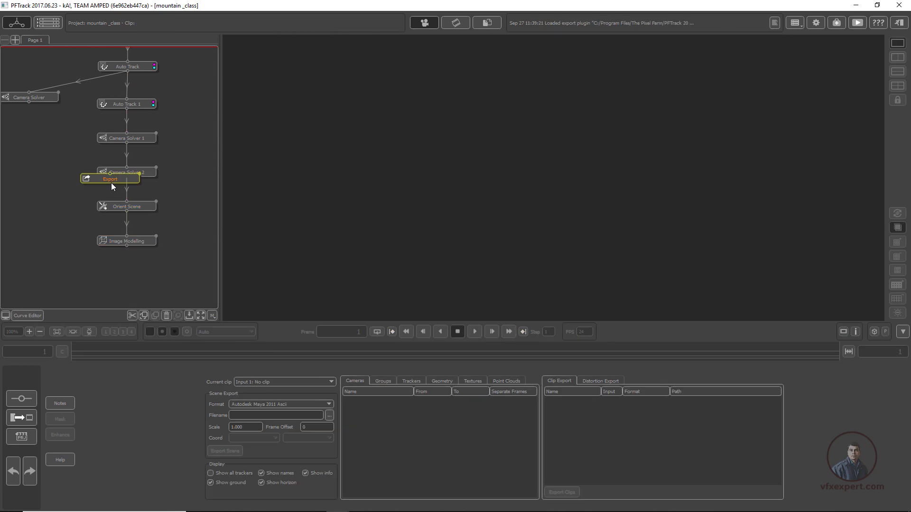
{"action": "left_click", "coordinate": [129, 266]}
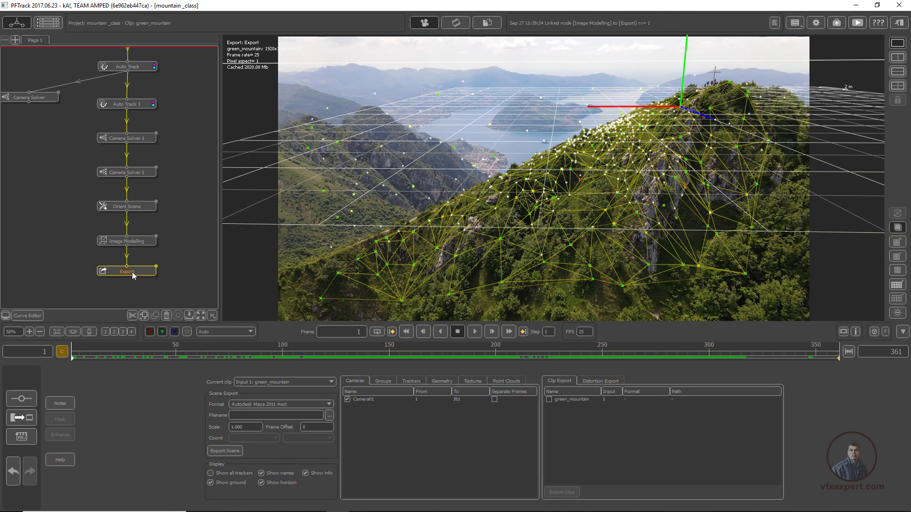
Step: Set the scene export format to Autodesk Maya 2011 Ascii and the file to green_mountain.ma in the pf_export folder
{"action": "left_click", "coordinate": [318, 405]}
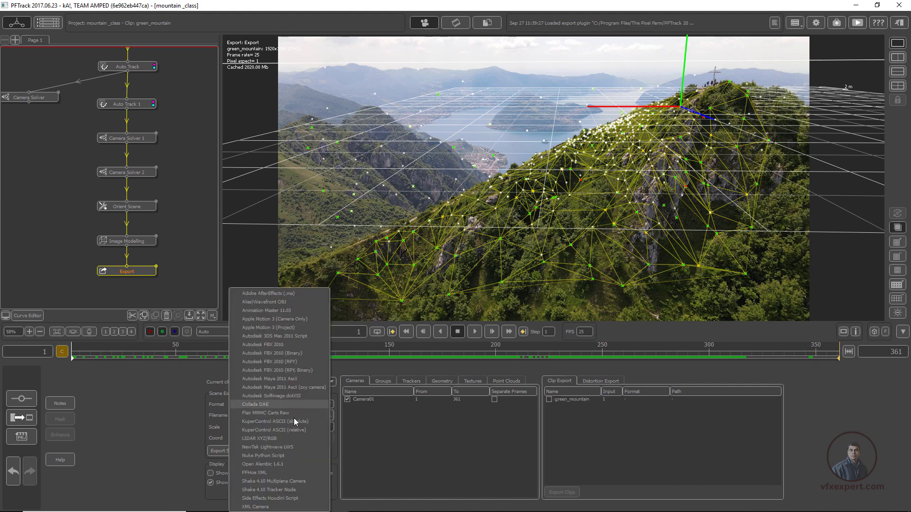
{"action": "left_click", "coordinate": [288, 381]}
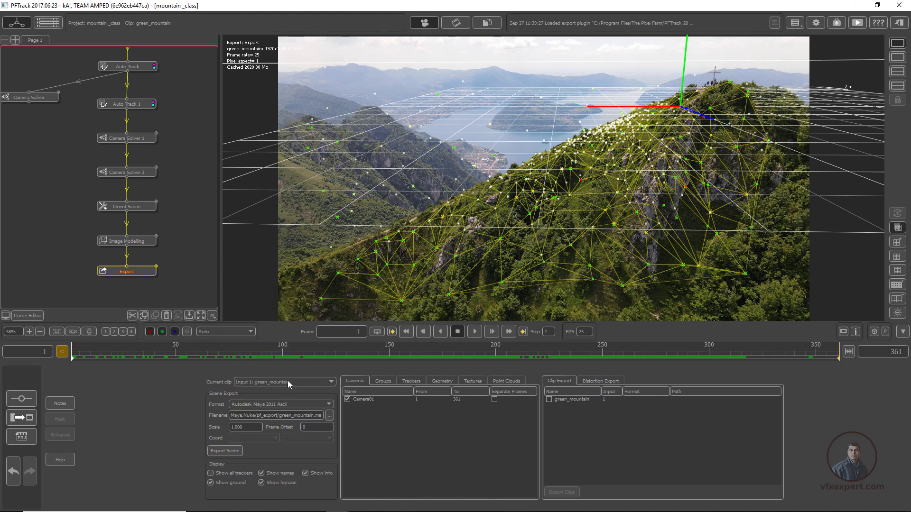
{"action": "left_click", "coordinate": [329, 416]}
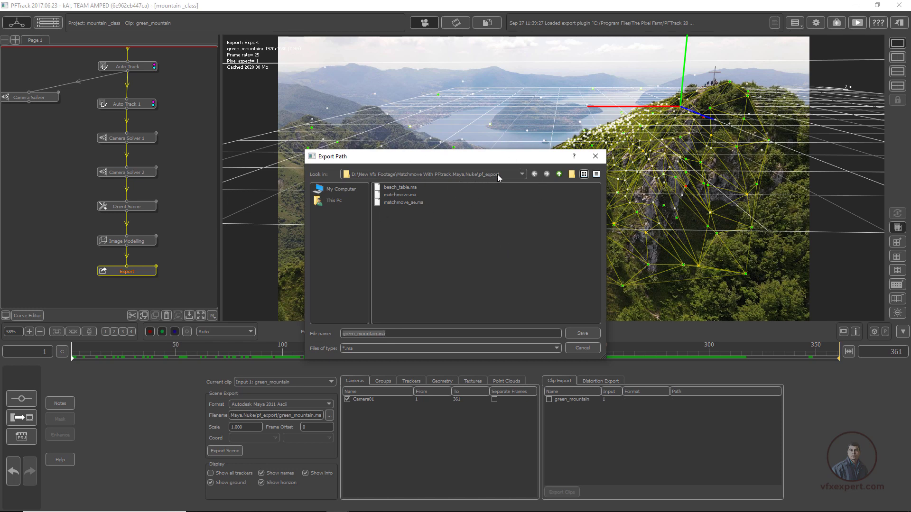
{"action": "left_click", "coordinate": [361, 335]}
{"action": "left_click", "coordinate": [582, 334]}
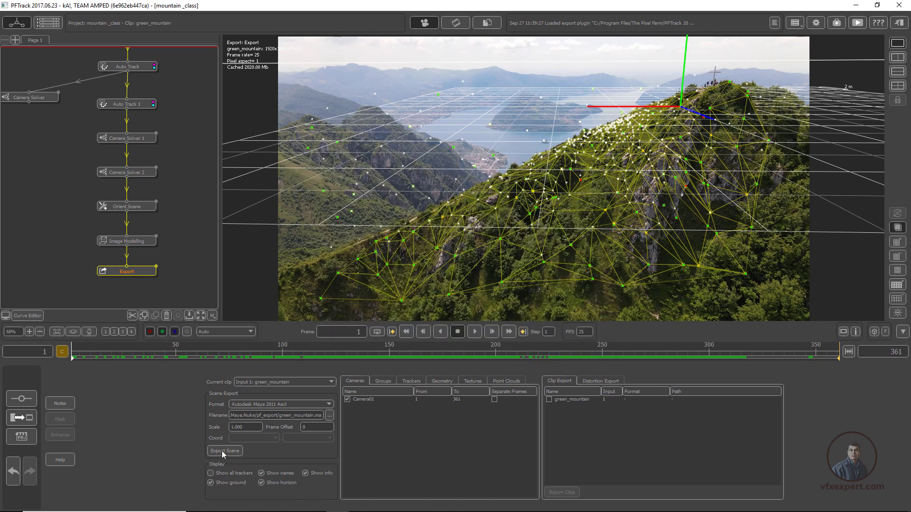
Step: Review the geometry and cameras included in the export, and export the scene for Maya
{"action": "left_click", "coordinate": [441, 381]}
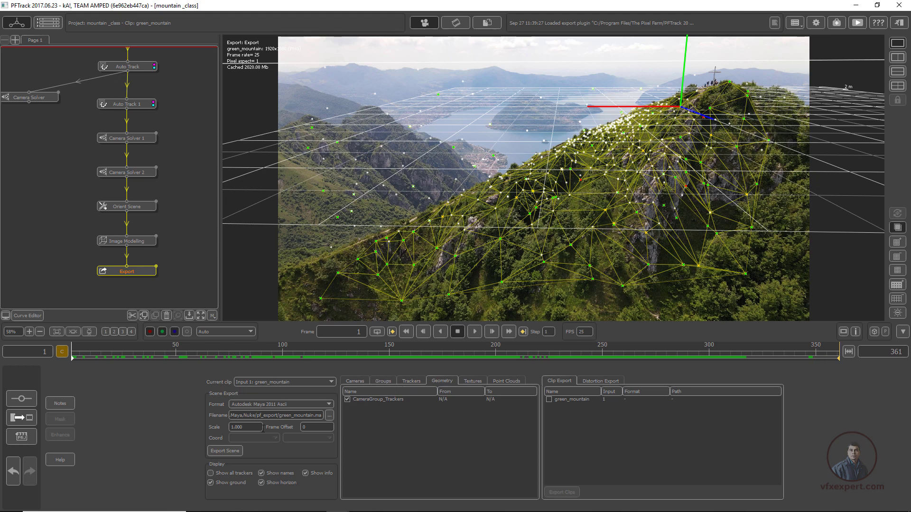
{"action": "left_click", "coordinate": [357, 382]}
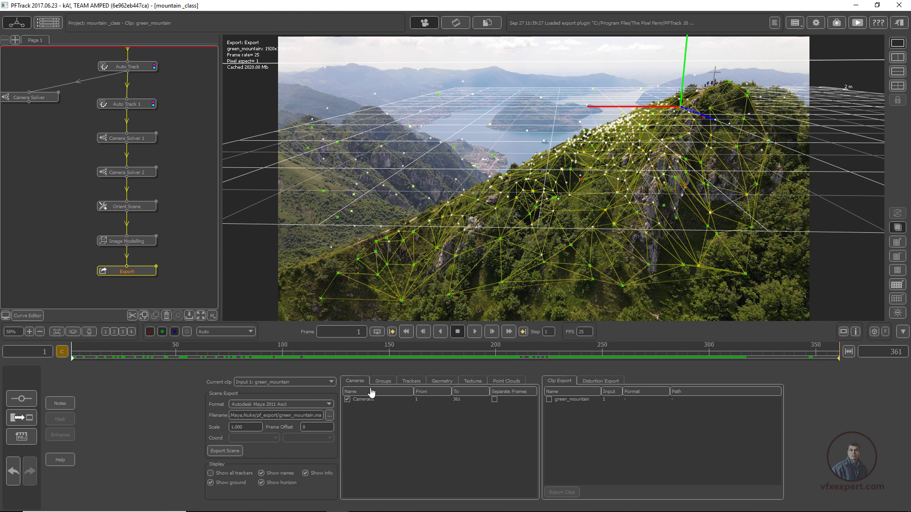
{"action": "left_click", "coordinate": [233, 453]}
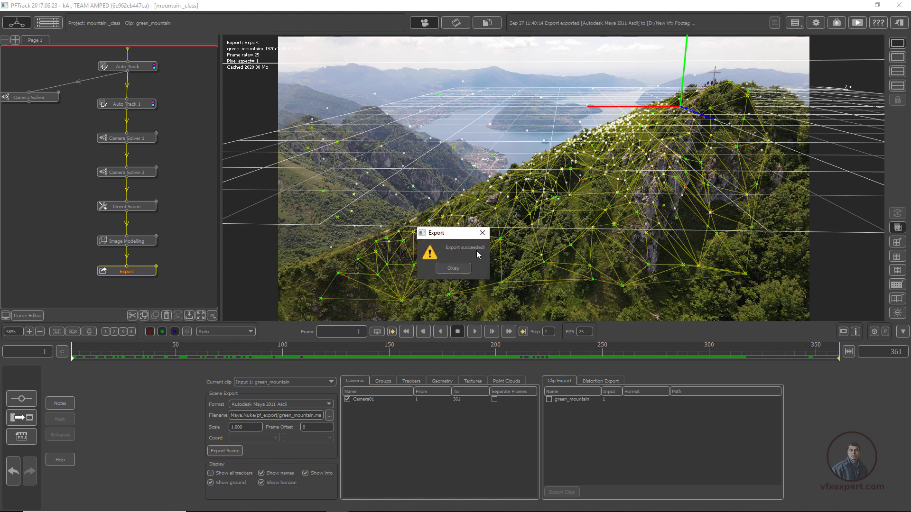
{"action": "left_click", "coordinate": [459, 272]}
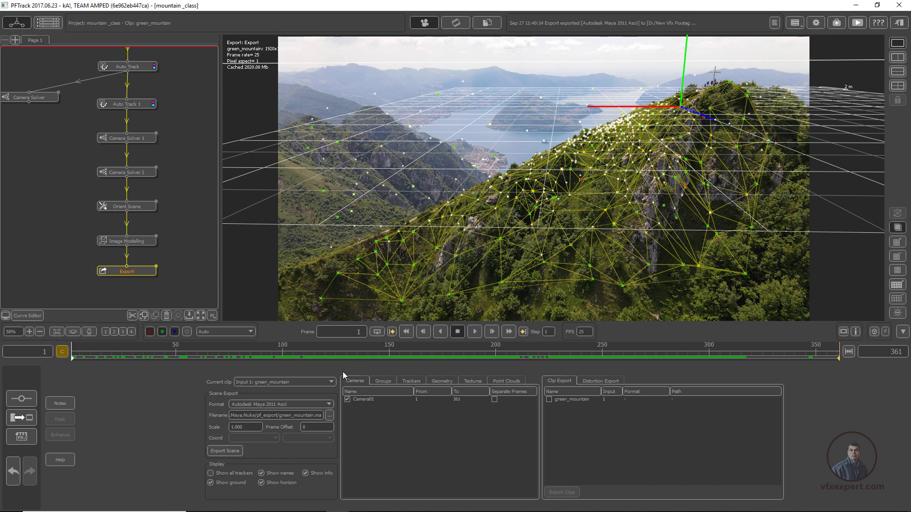
Step: Export the scene again in the Autodesk 3DS Max 2011 Script format
{"action": "left_click", "coordinate": [329, 404]}
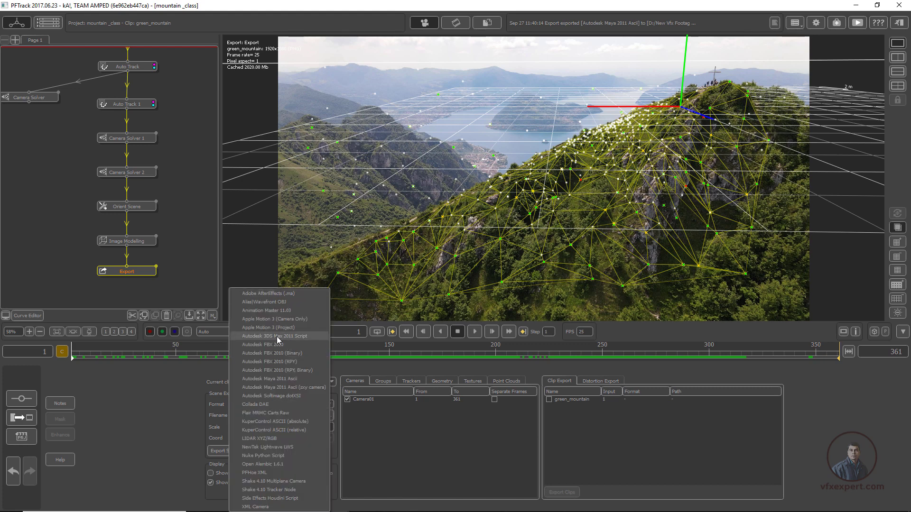
{"action": "left_click", "coordinate": [294, 336]}
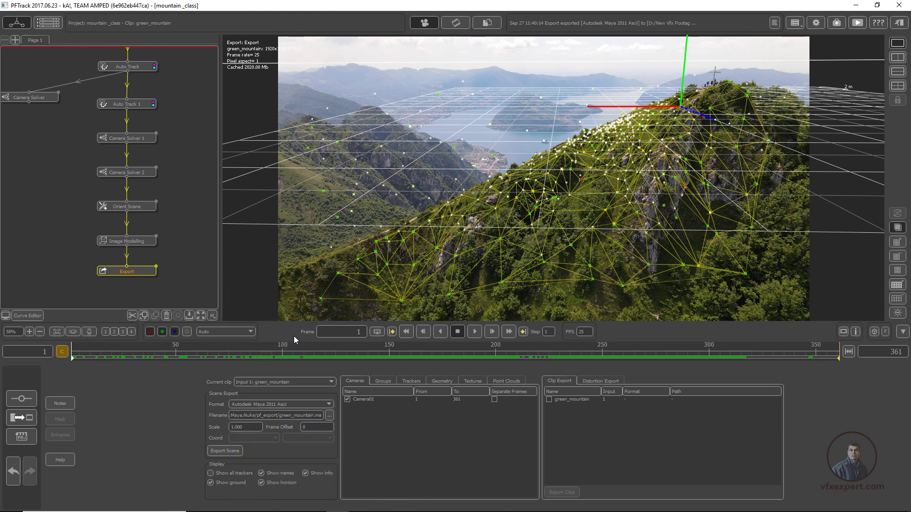
{"action": "left_click", "coordinate": [239, 453]}
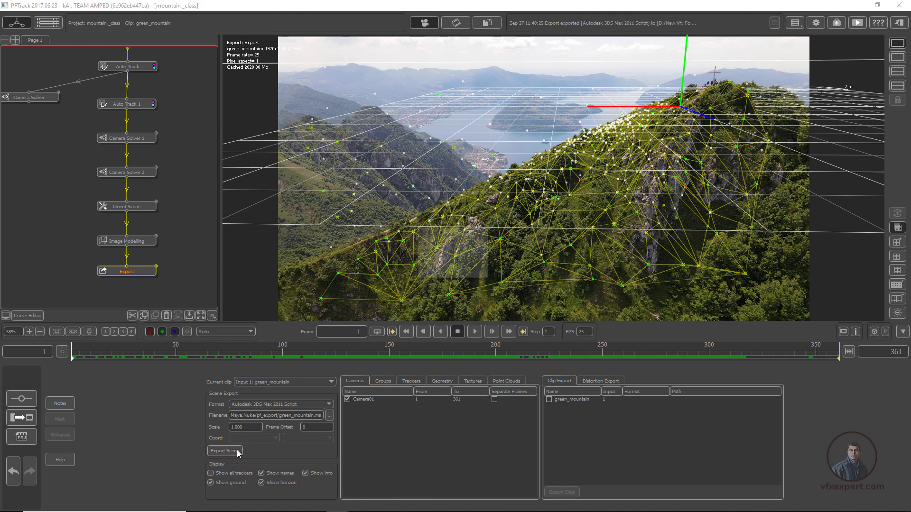
{"action": "left_click", "coordinate": [453, 268]}
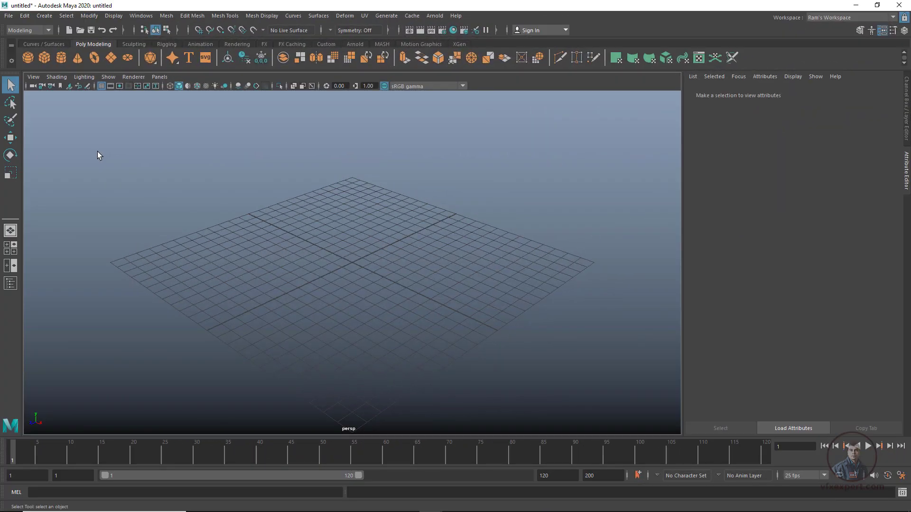
Step: In Maya, inspect the default working units and time setting in the new scene options without changing them
{"action": "left_click", "coordinate": [8, 15]}
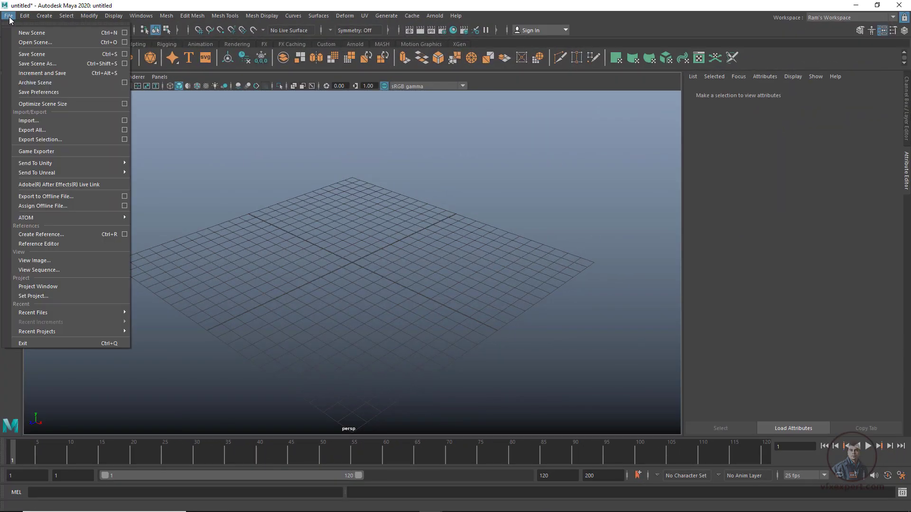
{"action": "left_click", "coordinate": [125, 33]}
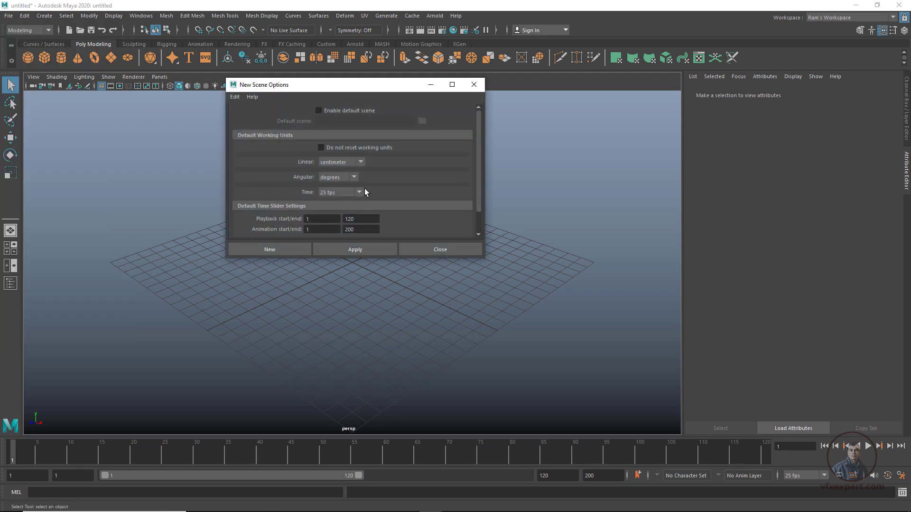
{"action": "left_click", "coordinate": [442, 250]}
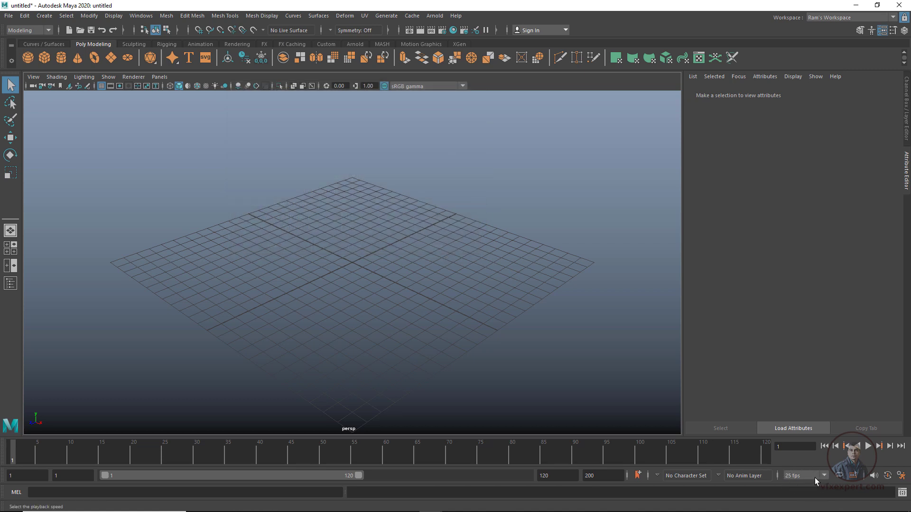
Step: Import green_mountain.ma from the pf_export folder into the empty Maya scene
{"action": "mouse_move", "coordinate": [348, 510]}
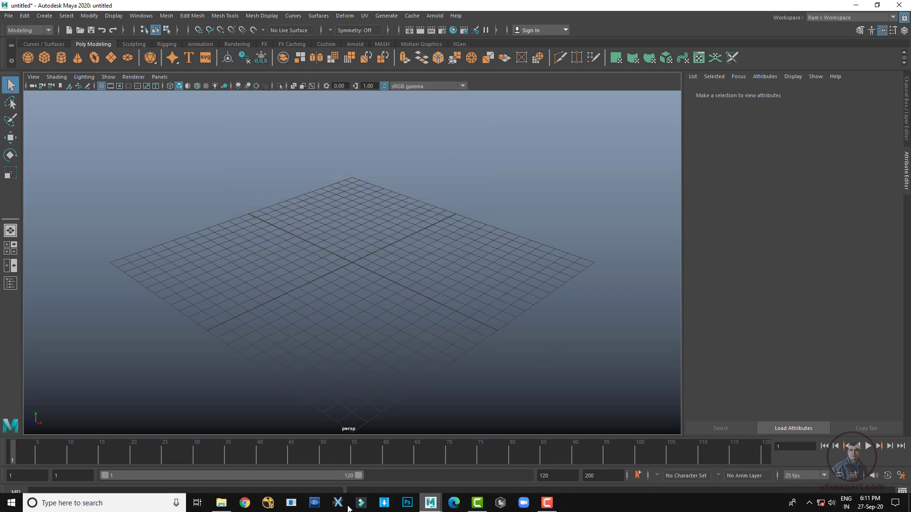
{"action": "left_click", "coordinate": [221, 503]}
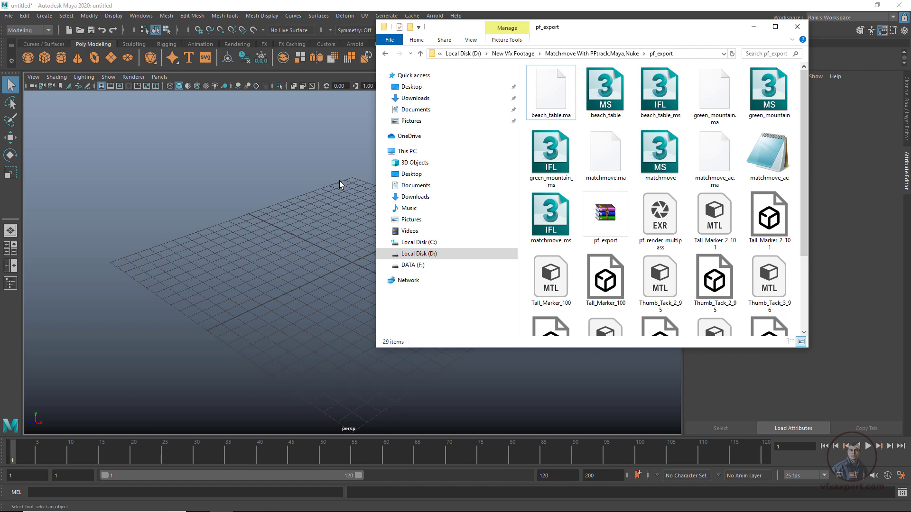
{"action": "left_click_drag", "start_coordinate": [690, 115], "coordinate": [351, 149]}
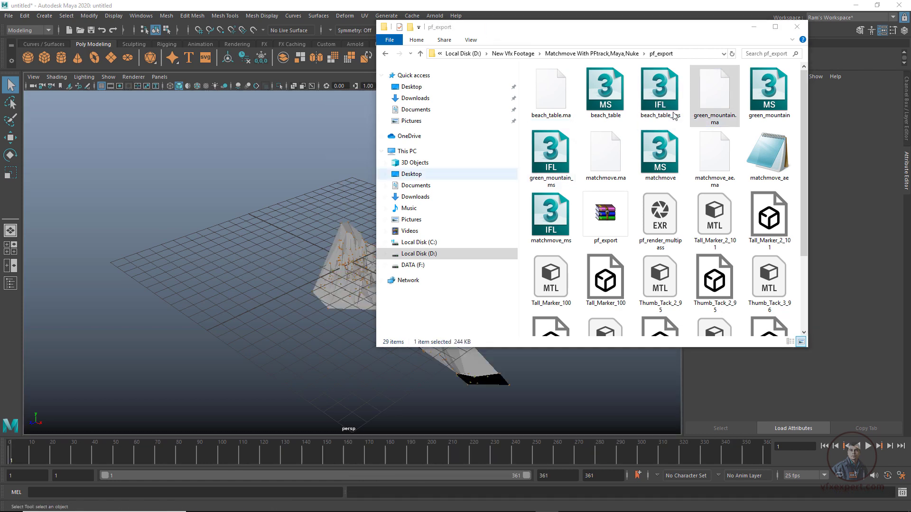
{"action": "left_click", "coordinate": [754, 27]}
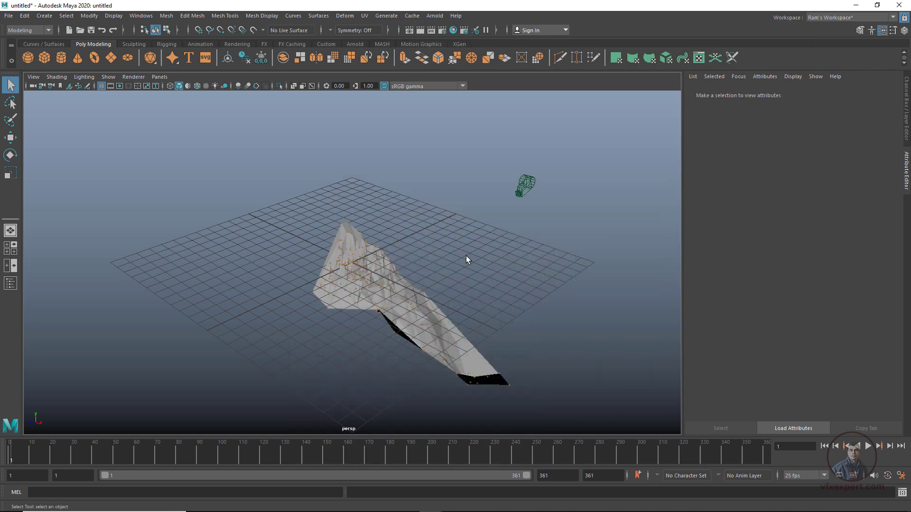
Step: Inspect the imported camera and hillside mesh in the perspective view by selecting each in turn
{"action": "scroll", "coordinate": [459, 256], "scroll_direction": "up", "scroll_amount": 2}
{"action": "left_click", "coordinate": [540, 182]}
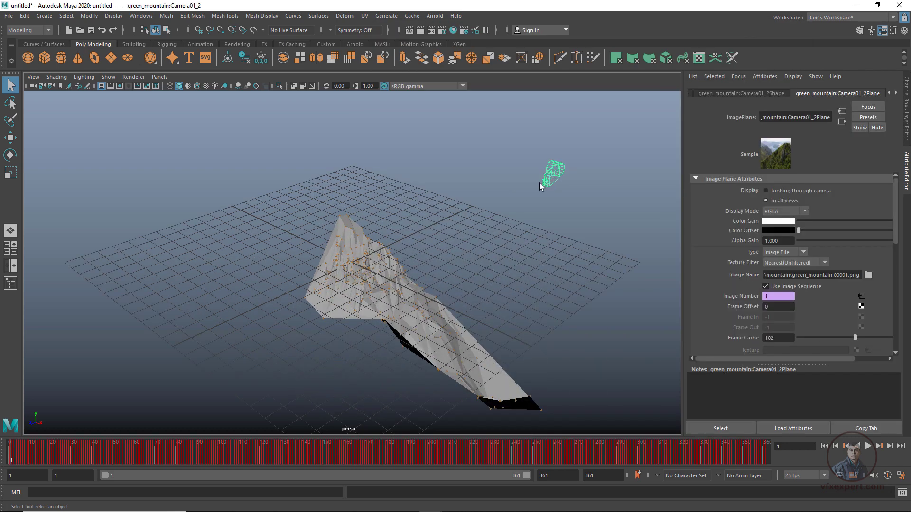
{"action": "left_click", "coordinate": [486, 381]}
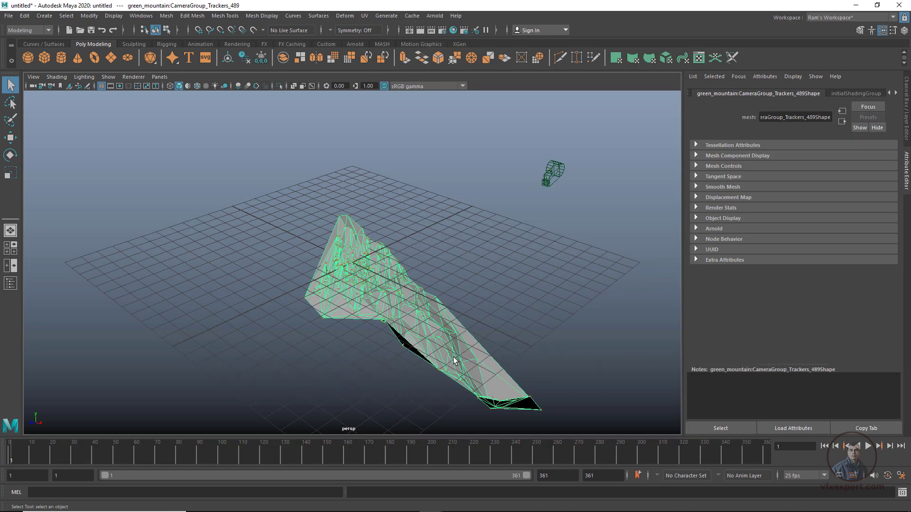
{"action": "scroll", "coordinate": [433, 299], "scroll_direction": "up", "scroll_amount": 3}
{"action": "left_click", "coordinate": [457, 240]}
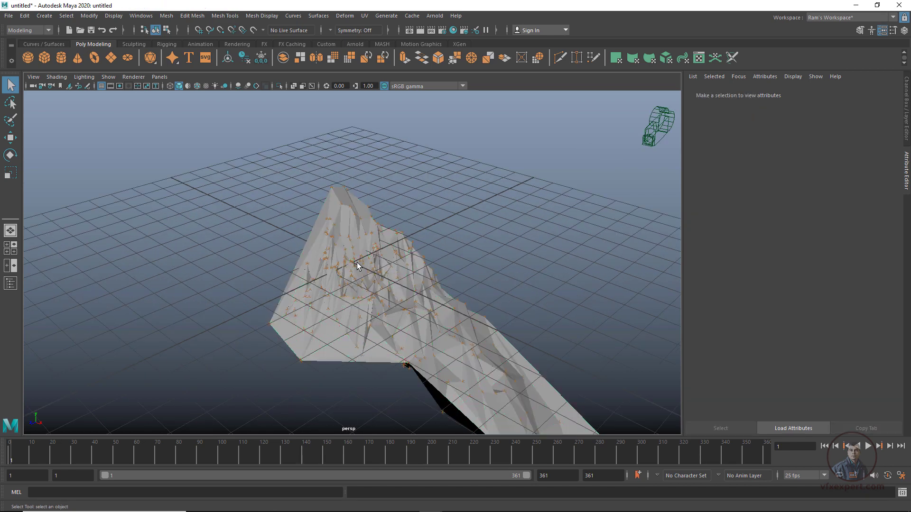
Step: Look through the imported camera green_mountain:Camera01_2 in the viewport
{"action": "left_click", "coordinate": [159, 77]}
{"action": "mouse_move", "coordinate": [195, 93]}
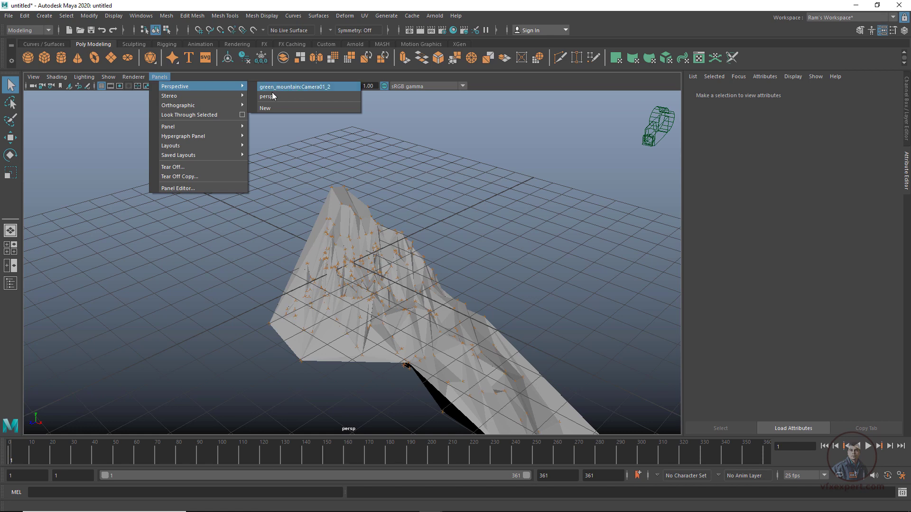
{"action": "left_click", "coordinate": [292, 87]}
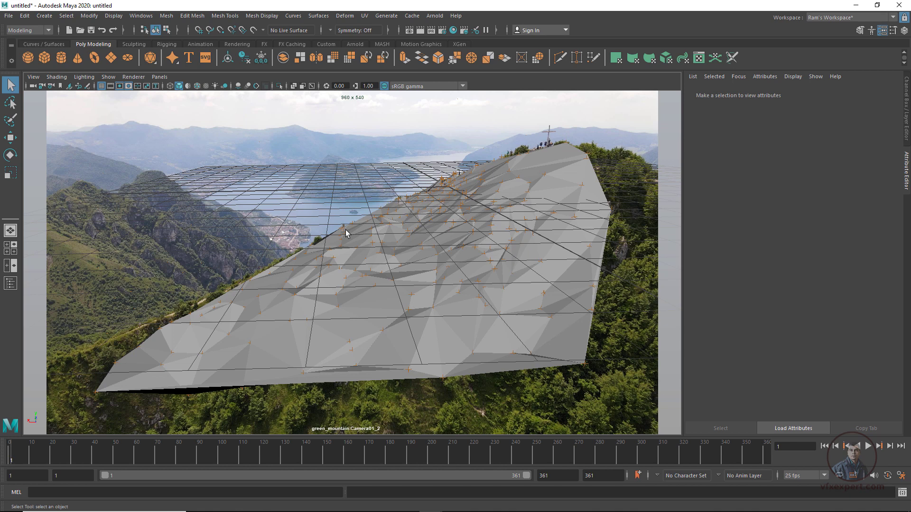
Step: Open the Outliner and move its window over the upper part of the hillside mesh
{"action": "left_click", "coordinate": [141, 16]}
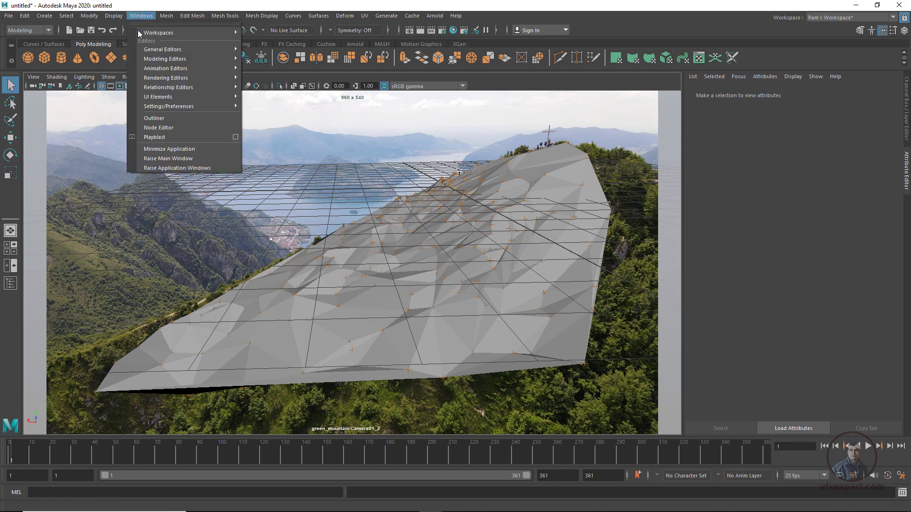
{"action": "left_click", "coordinate": [155, 118]}
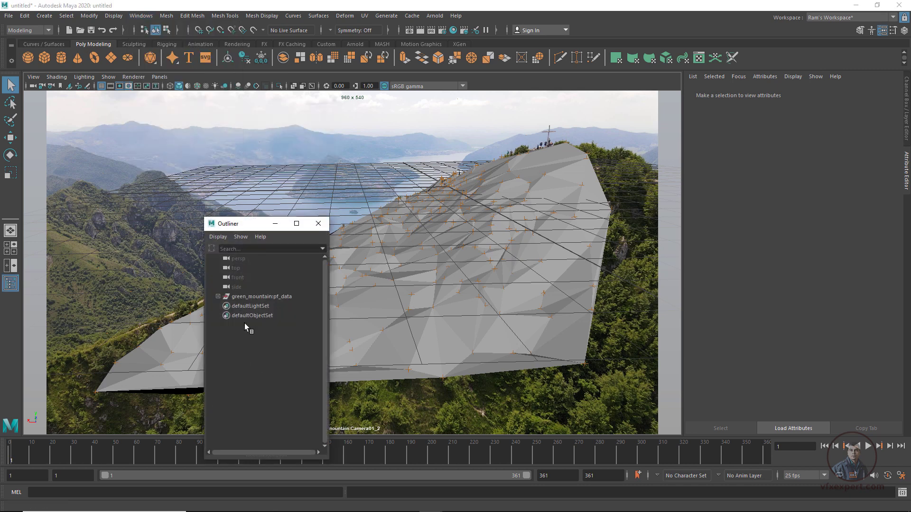
{"action": "left_click_drag", "start_coordinate": [256, 223], "coordinate": [495, 149]}
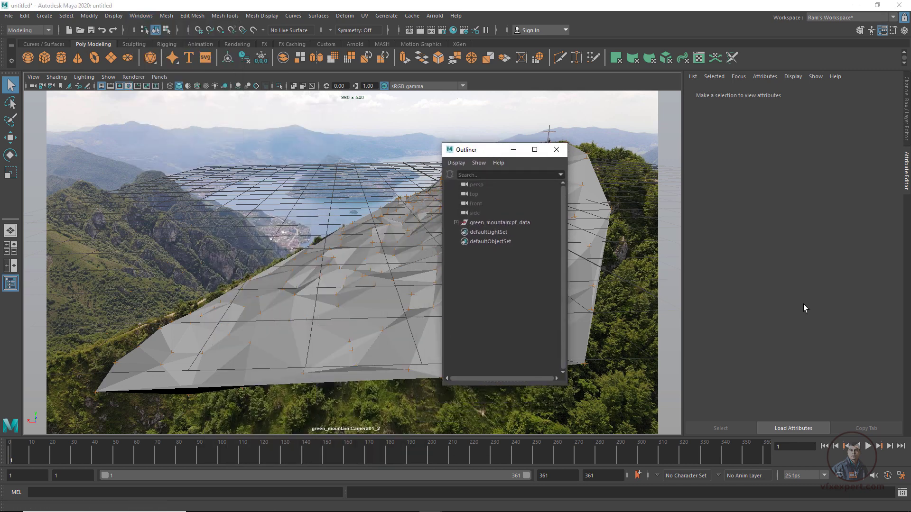
Step: Put the hillside mesh on a new display layer named reff_model
{"action": "left_click", "coordinate": [352, 356]}
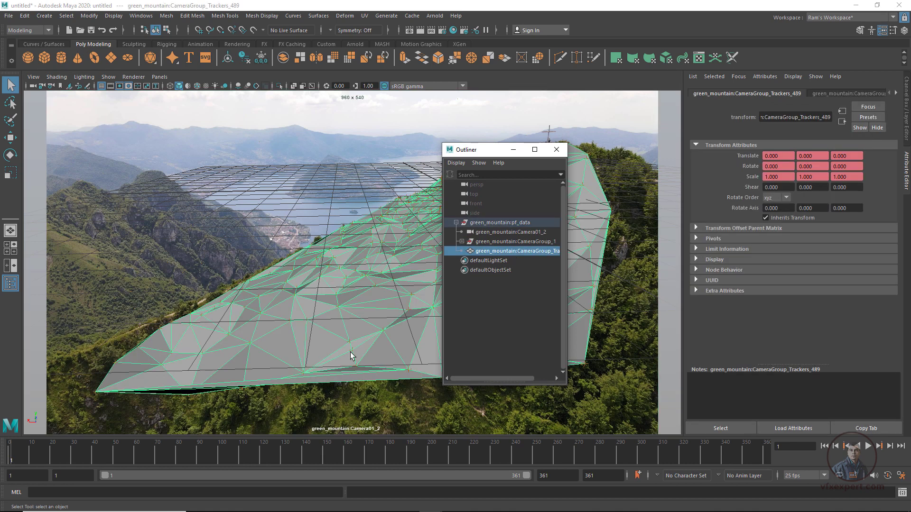
{"action": "key", "text": "ctrl+a"}
{"action": "left_click", "coordinate": [894, 342]}
{"action": "double_click", "coordinate": [788, 355]}
{"action": "type", "text": "reff_m"}
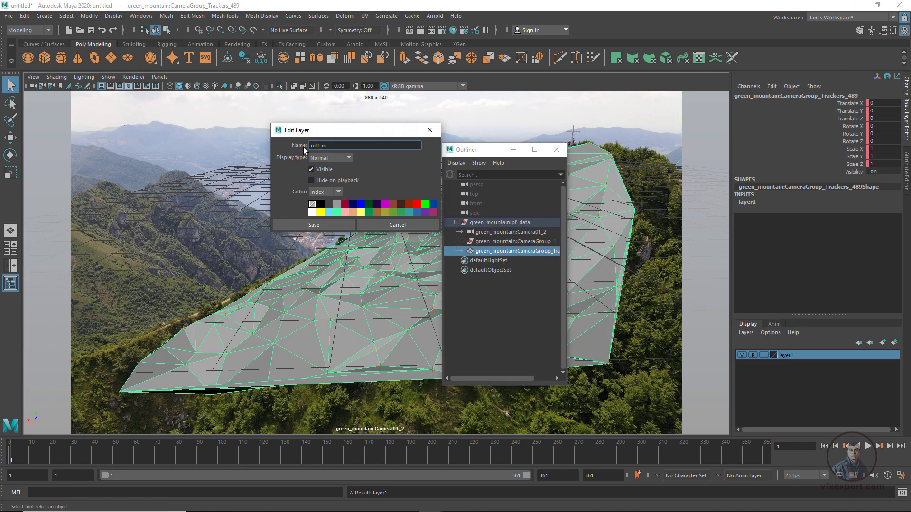
{"action": "type", "text": "odel"}
{"action": "key", "text": "Return"}
Step: Put the tracker locator group green_mountain:CameraGroup_1 on a new display layer named cam_locators
{"action": "left_click", "coordinate": [515, 242]}
{"action": "left_click", "coordinate": [894, 342]}
{"action": "double_click", "coordinate": [788, 355]}
{"action": "type", "text": "cam_lo"}
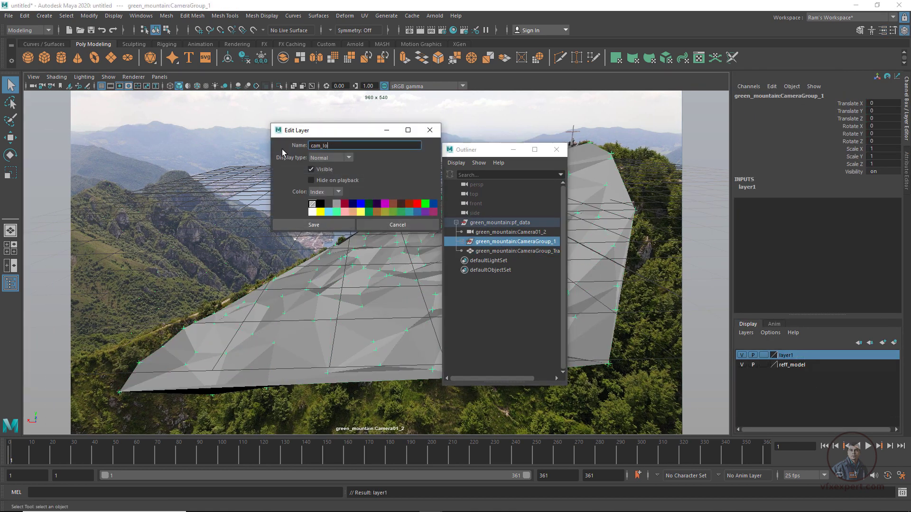
{"action": "type", "text": "cators"}
{"action": "left_click", "coordinate": [341, 225]}
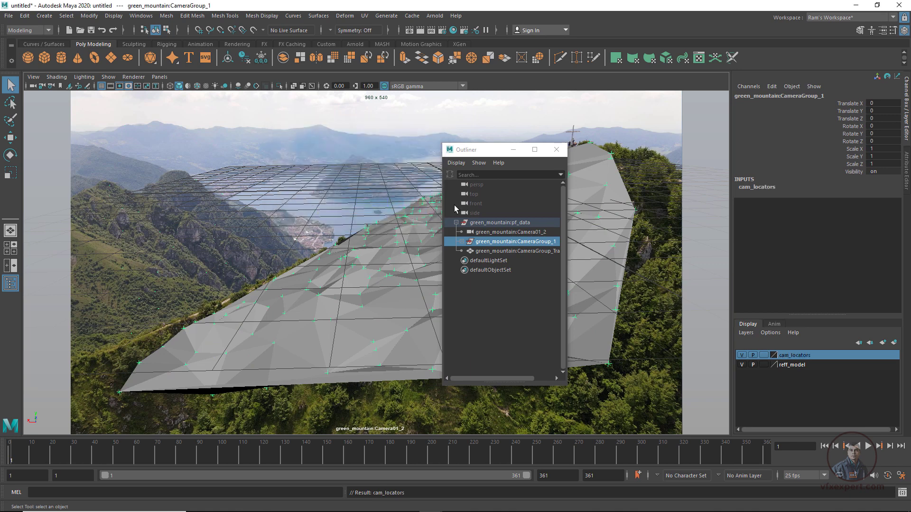
Step: Minimize the Outliner, clear the selection and hide the grid in the camera view
{"action": "left_click", "coordinate": [513, 149]}
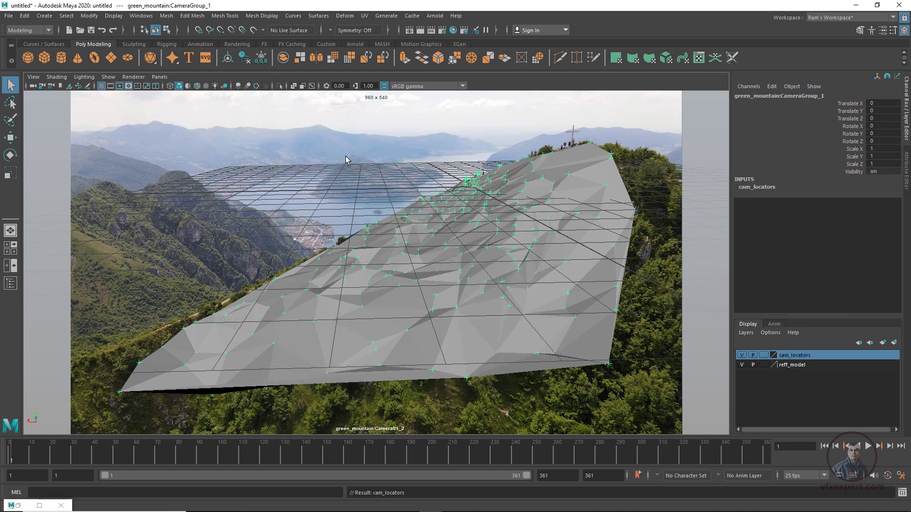
{"action": "left_click", "coordinate": [704, 117]}
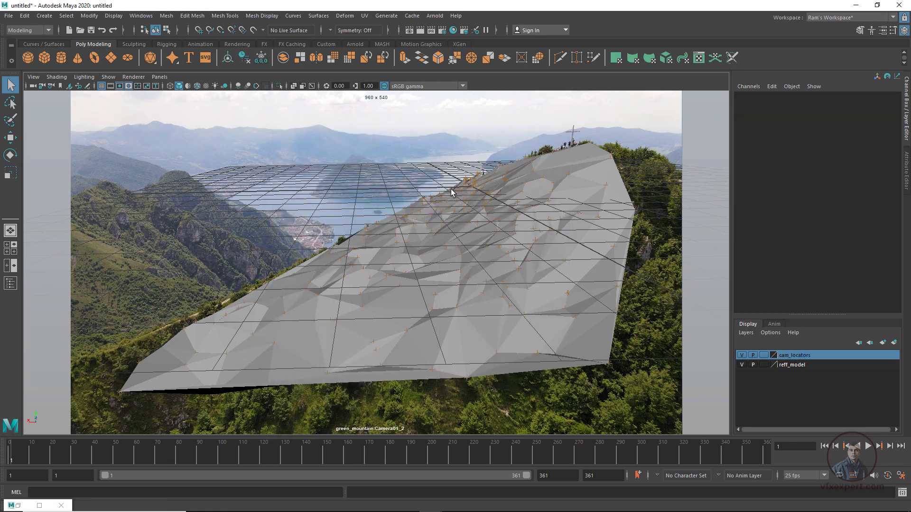
{"action": "left_click", "coordinate": [101, 86]}
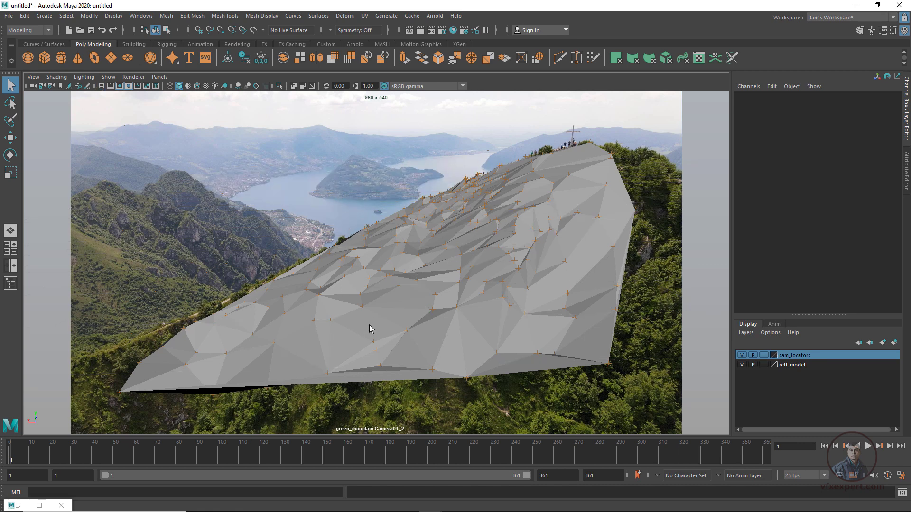
Step: Assign a new Lambert material to the hillside mesh and show the material's attributes
{"action": "left_click", "coordinate": [583, 245]}
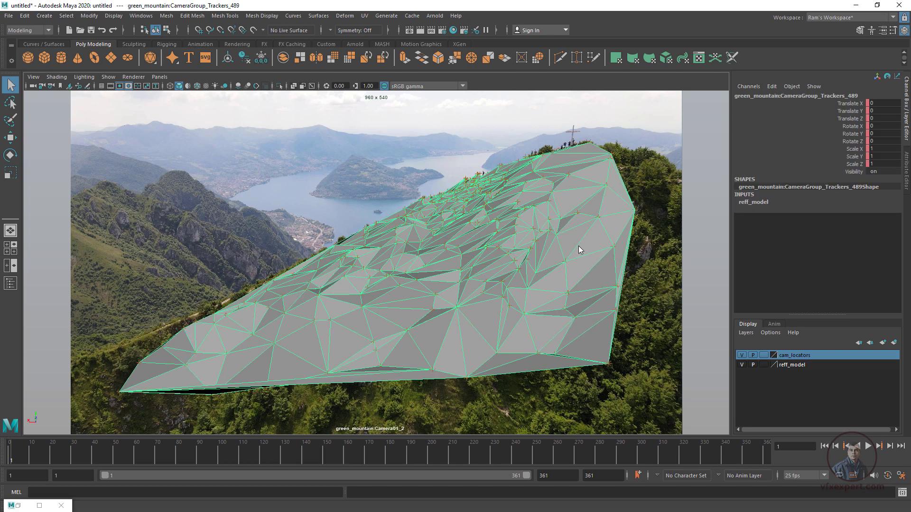
{"action": "right_click_drag", "start_coordinate": [578, 246], "coordinate": [540, 485]}
{"action": "left_click", "coordinate": [340, 152]}
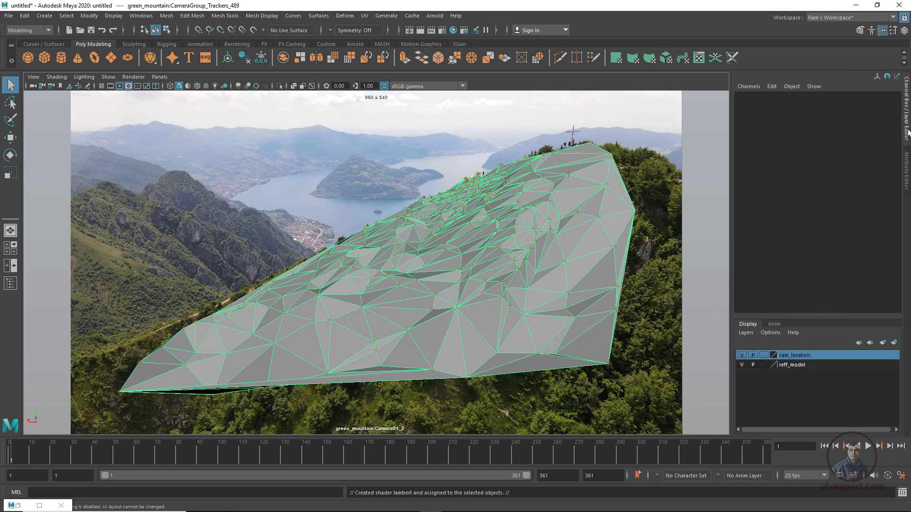
{"action": "left_click", "coordinate": [907, 133]}
{"action": "left_click", "coordinate": [907, 171]}
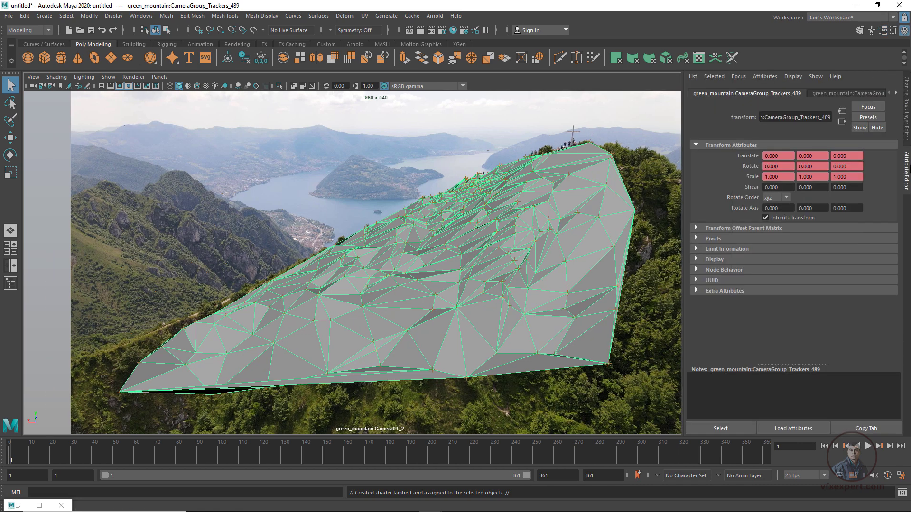
{"action": "left_click", "coordinate": [896, 93]}
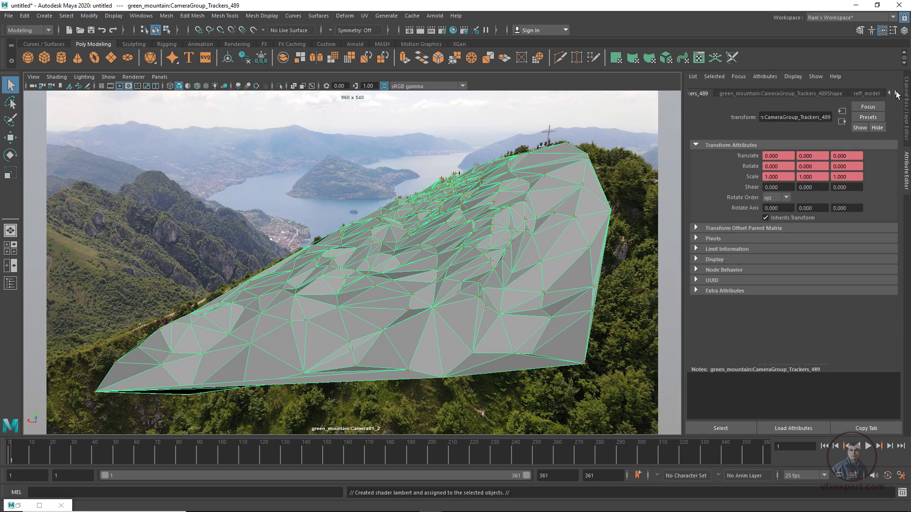
{"action": "left_click", "coordinate": [877, 93]}
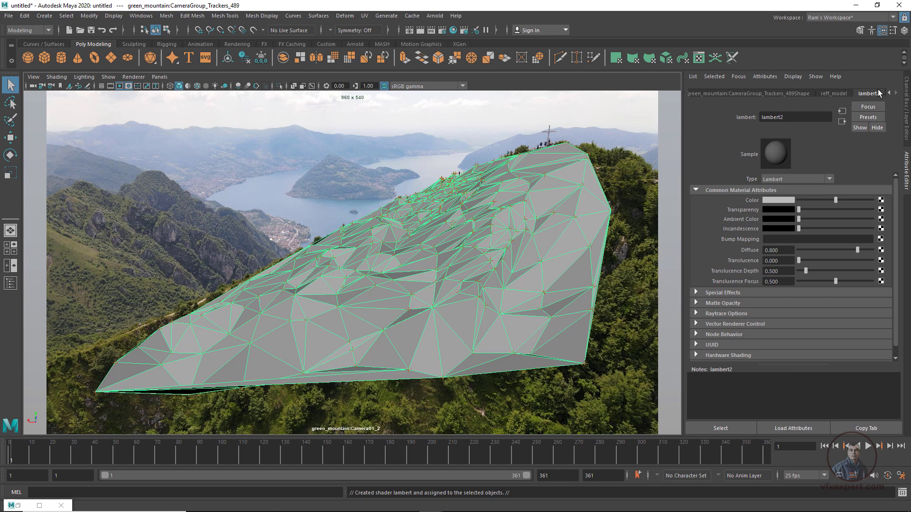
Step: Colour the hillside's Lambert material cyan and raise its transparency until the footage shows through, then deselect the mesh
{"action": "left_click", "coordinate": [789, 198]}
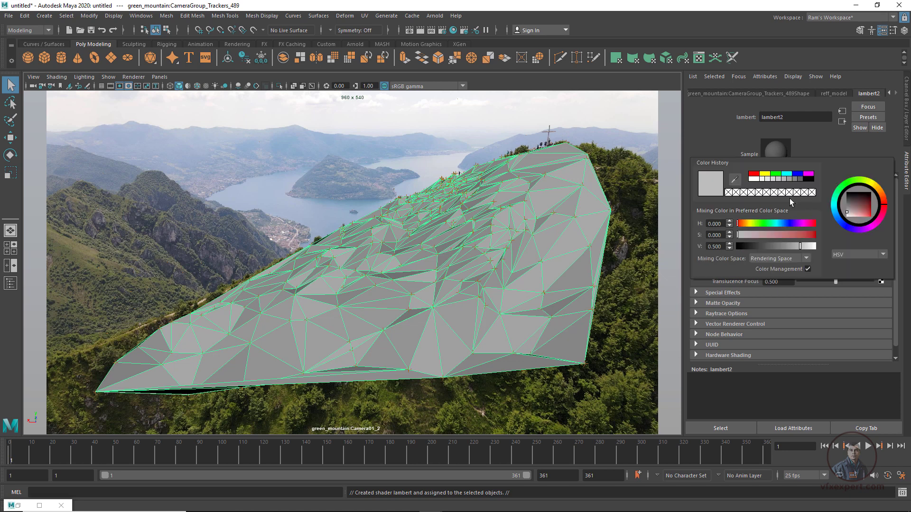
{"action": "left_click", "coordinate": [789, 175]}
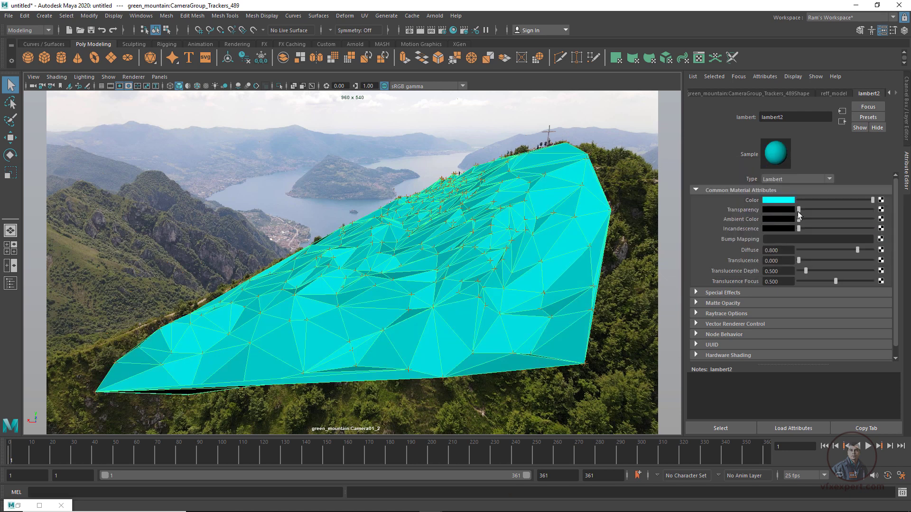
{"action": "left_click_drag", "start_coordinate": [798, 212], "coordinate": [855, 213]}
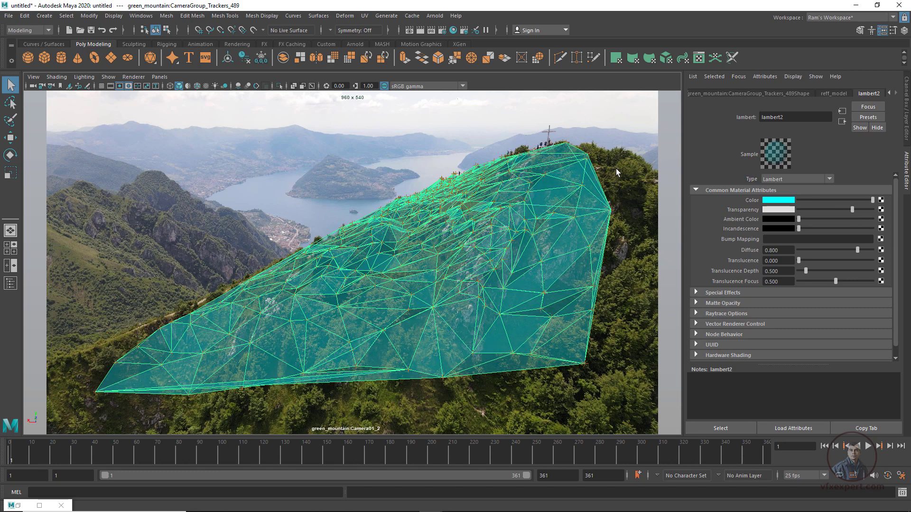
{"action": "left_click", "coordinate": [666, 163]}
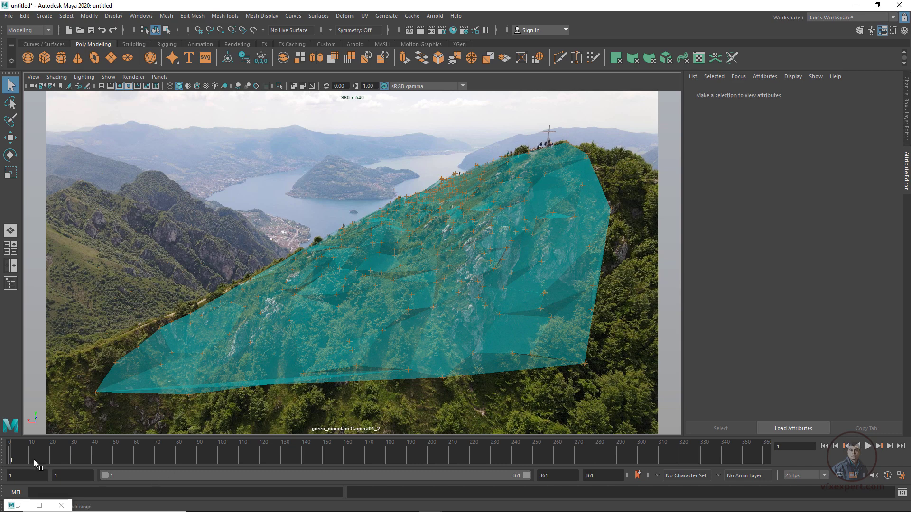
Step: Play back the shot through the tracked camera to check the mesh against the footage, and return to the first frame
{"action": "key", "text": "alt+v"}
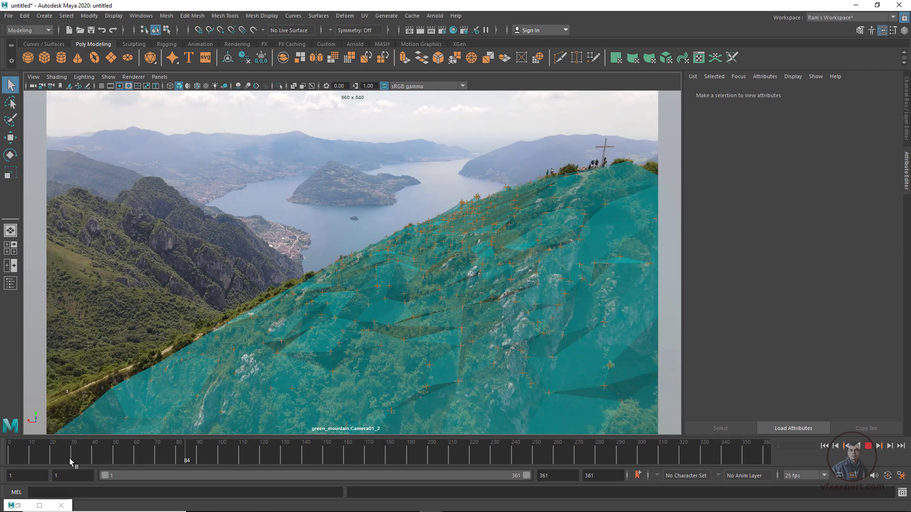
{"action": "left_click_drag", "start_coordinate": [70, 459], "coordinate": [1, 457]}
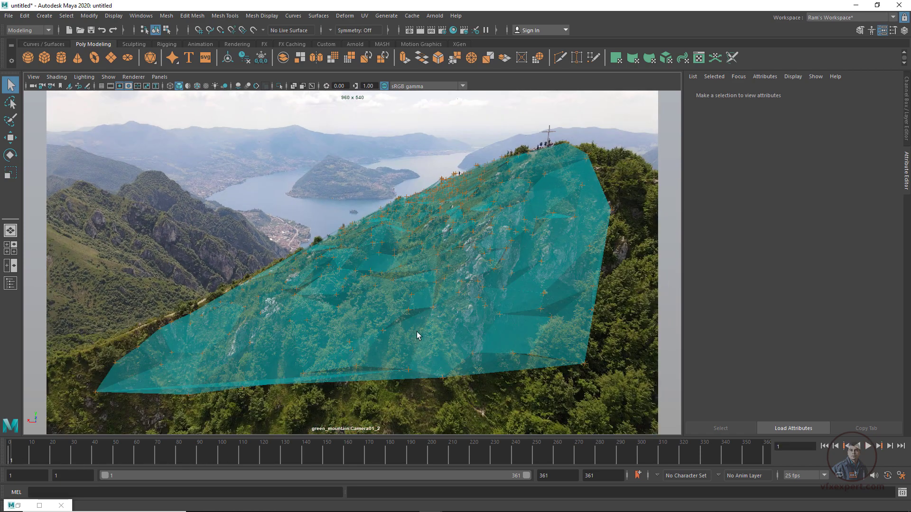
Step: Select the hillside mesh and bring back the Channel Box and Layer Editor
{"action": "left_click", "coordinate": [581, 279]}
{"action": "left_click", "coordinate": [906, 131]}
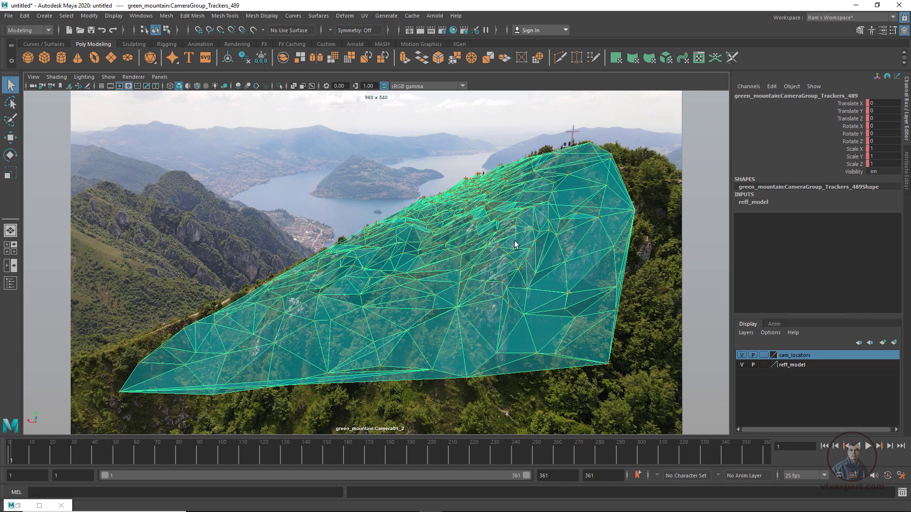
{"action": "left_click", "coordinate": [625, 267]}
{"action": "left_click", "coordinate": [601, 249]}
Step: Save the scene as mountain_maya in Maya Binary format in the project's scenes folder
{"action": "left_click", "coordinate": [8, 16]}
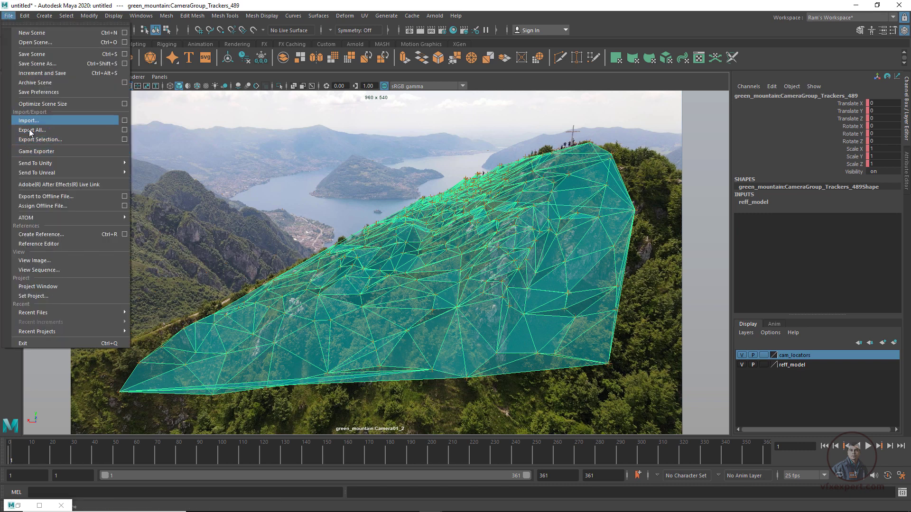
{"action": "left_click", "coordinate": [49, 67]}
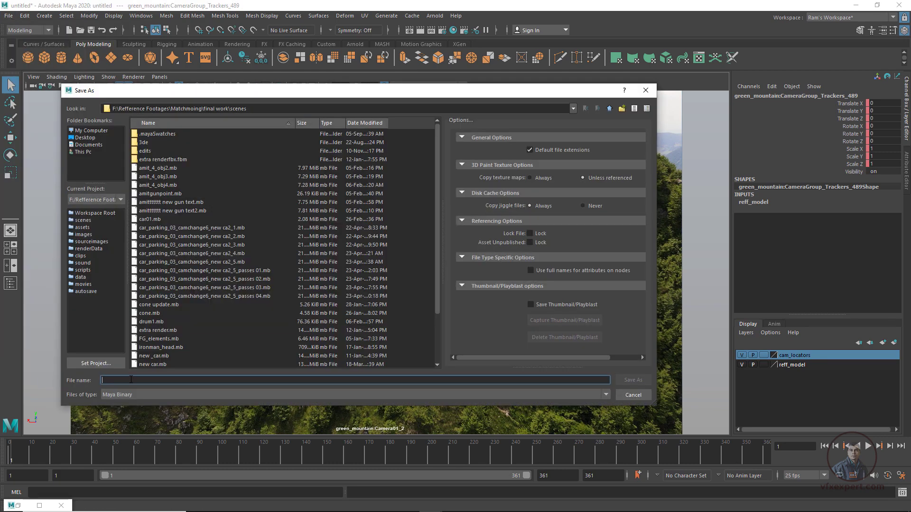
{"action": "type", "text": "mountain_maya"}
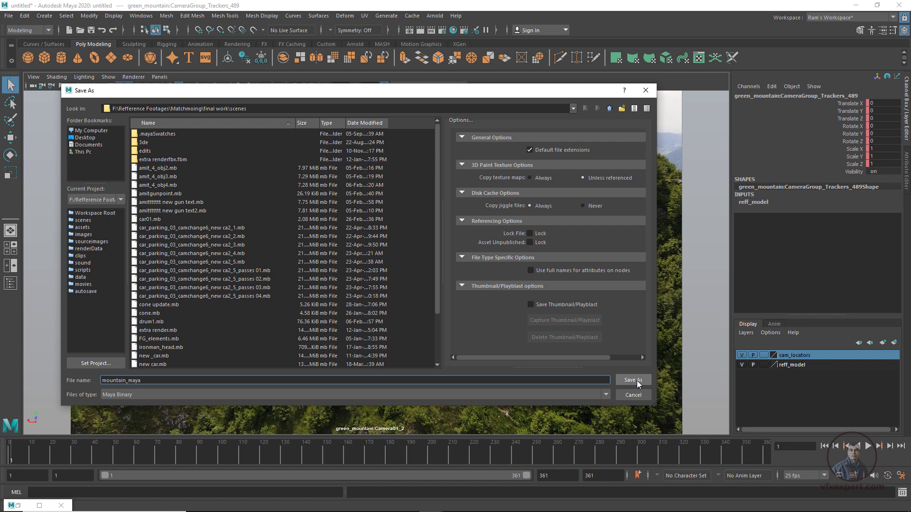
{"action": "left_click", "coordinate": [637, 380]}
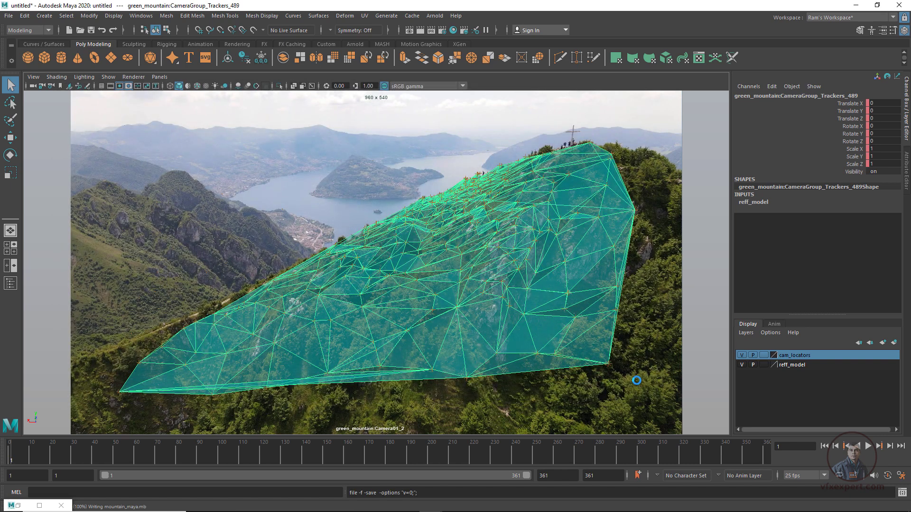
{"action": "left_click", "coordinate": [656, 303]}
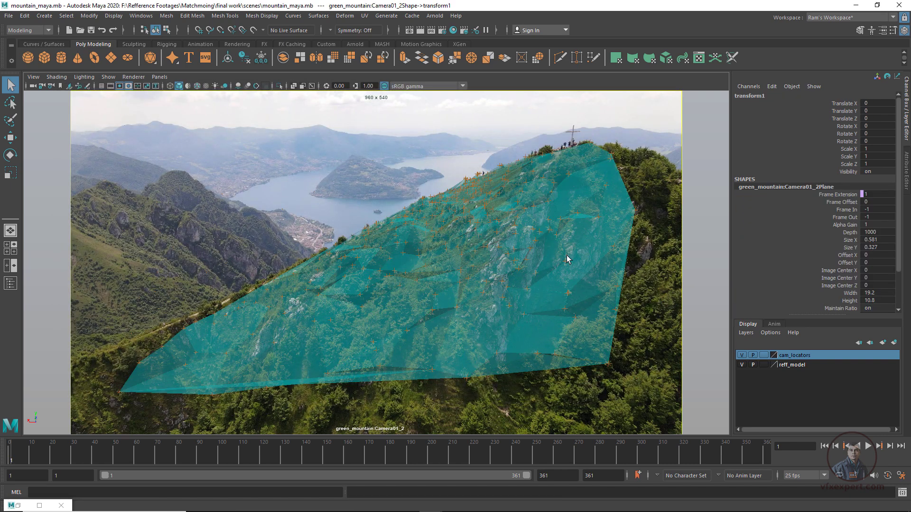
Step: Import hulk_model.mb from the 3de folder inside scenes and dismiss the mental ray notice
{"action": "left_click", "coordinate": [10, 16]}
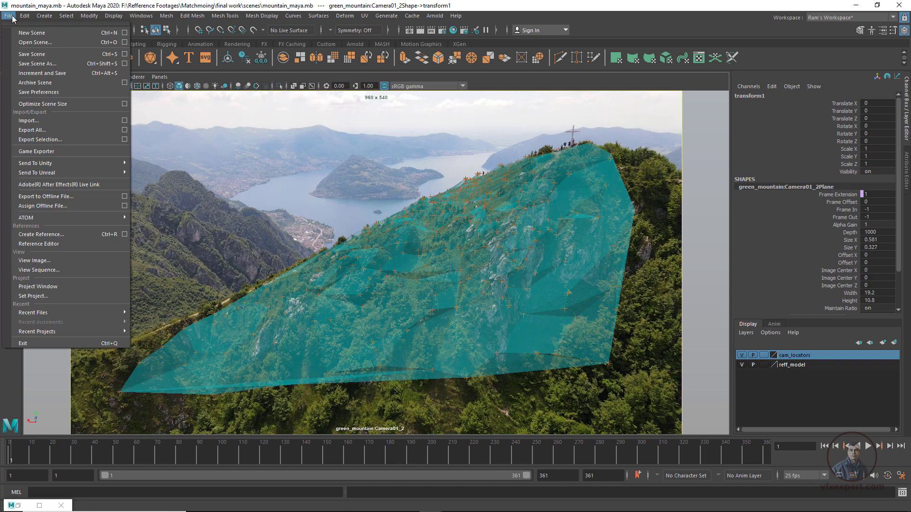
{"action": "left_click", "coordinate": [28, 121]}
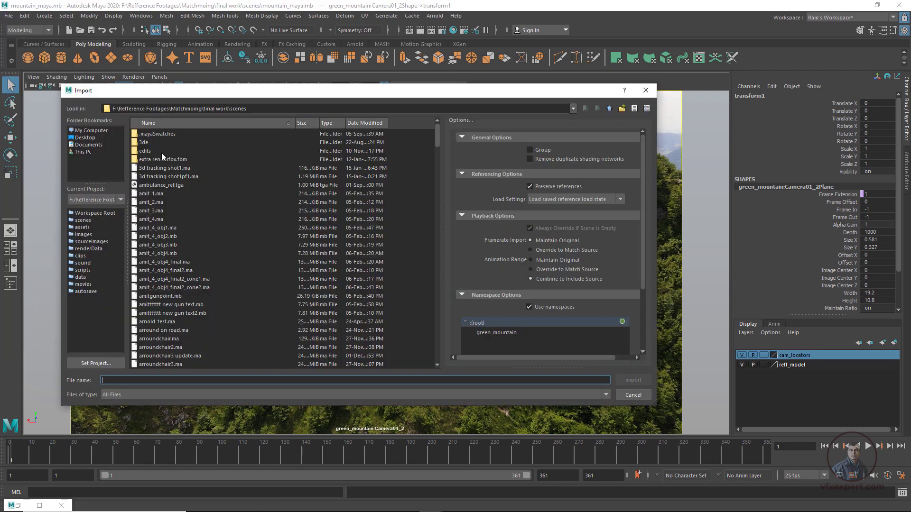
{"action": "double_click", "coordinate": [144, 143]}
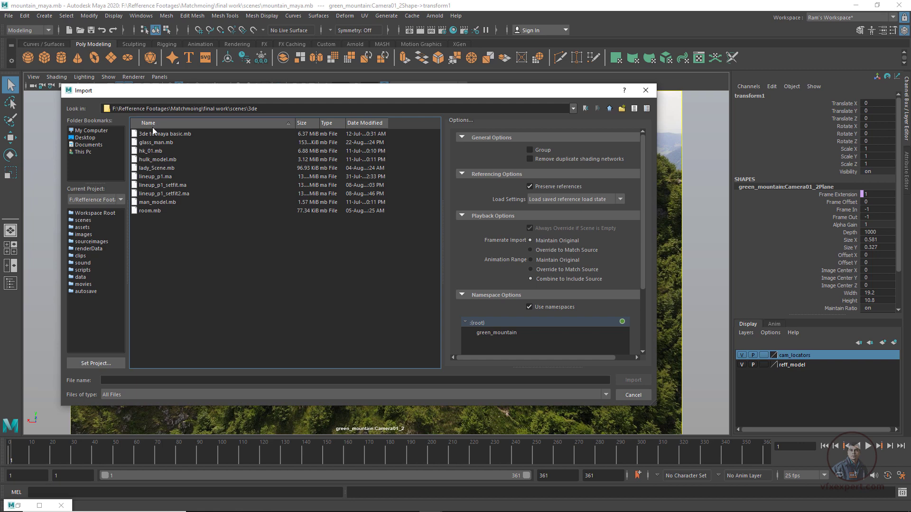
{"action": "left_click", "coordinate": [161, 160]}
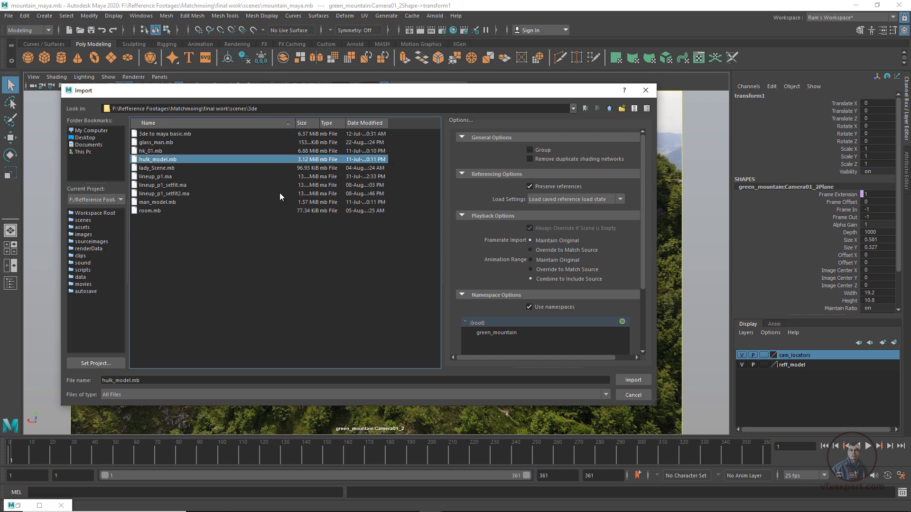
{"action": "left_click", "coordinate": [642, 380]}
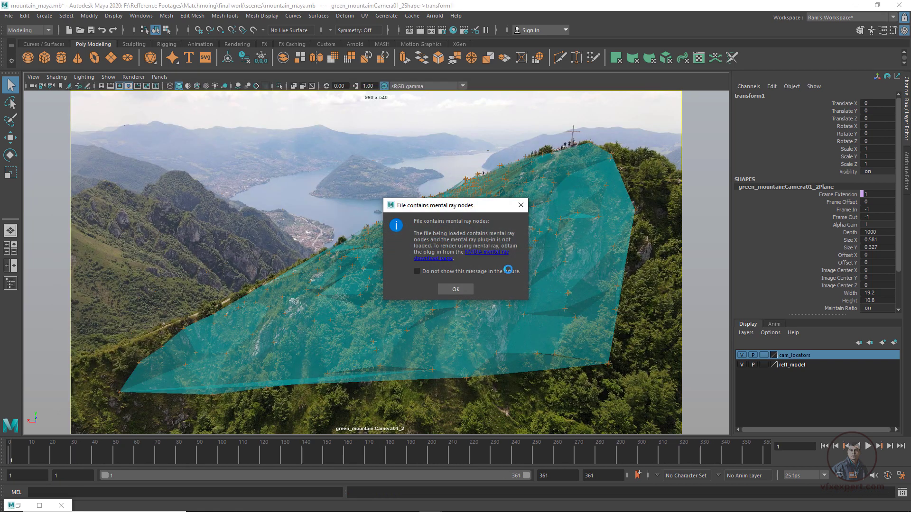
{"action": "left_click", "coordinate": [463, 289]}
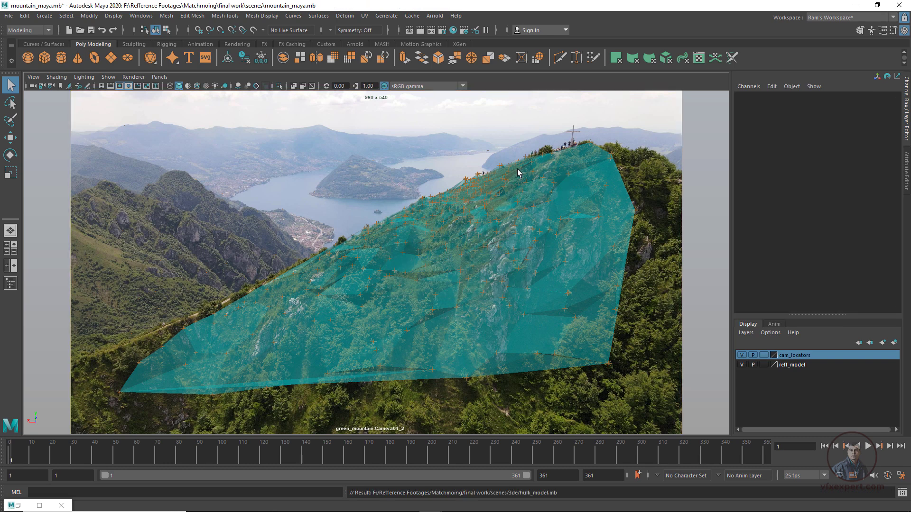
Step: Switch the viewport to the persp camera and bring the whole imported hulk model into view
{"action": "left_click", "coordinate": [160, 77]}
{"action": "mouse_move", "coordinate": [180, 87]}
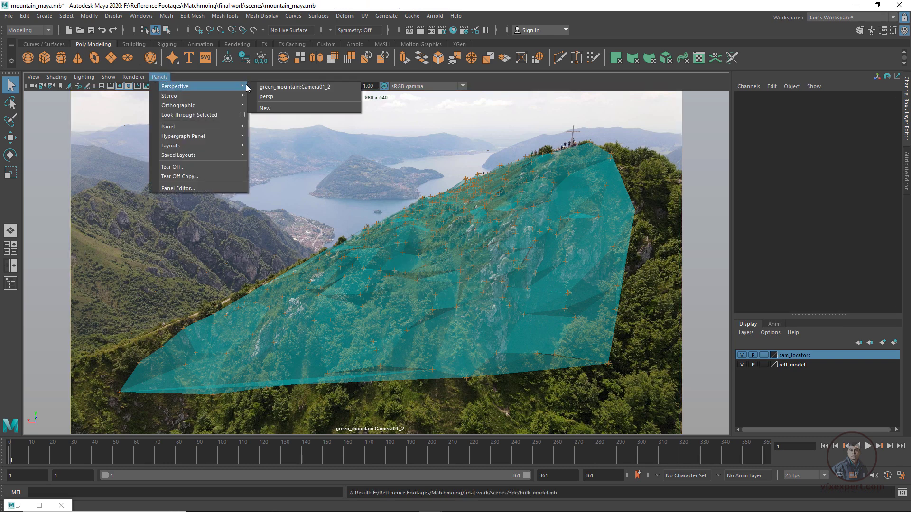
{"action": "left_click", "coordinate": [282, 98]}
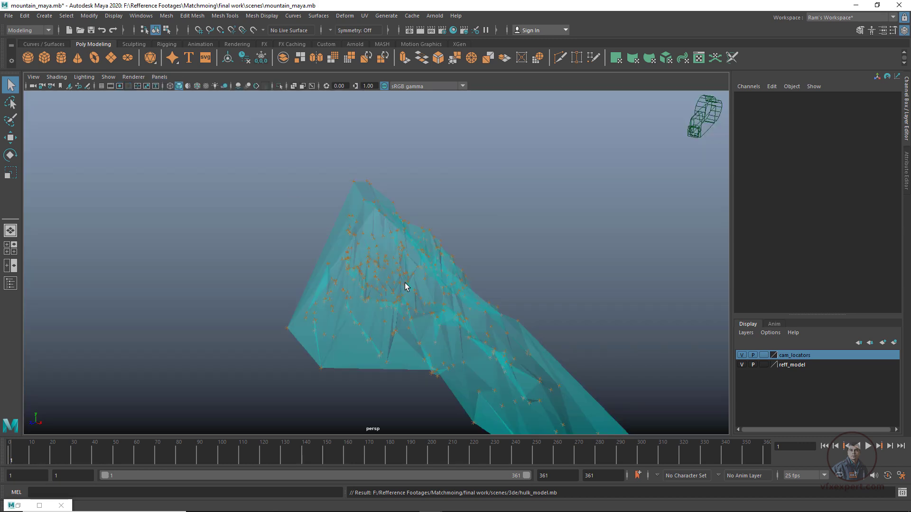
{"action": "scroll", "coordinate": [408, 284], "scroll_direction": "down", "scroll_amount": 3}
{"action": "scroll", "coordinate": [533, 248], "scroll_direction": "down", "scroll_amount": 3}
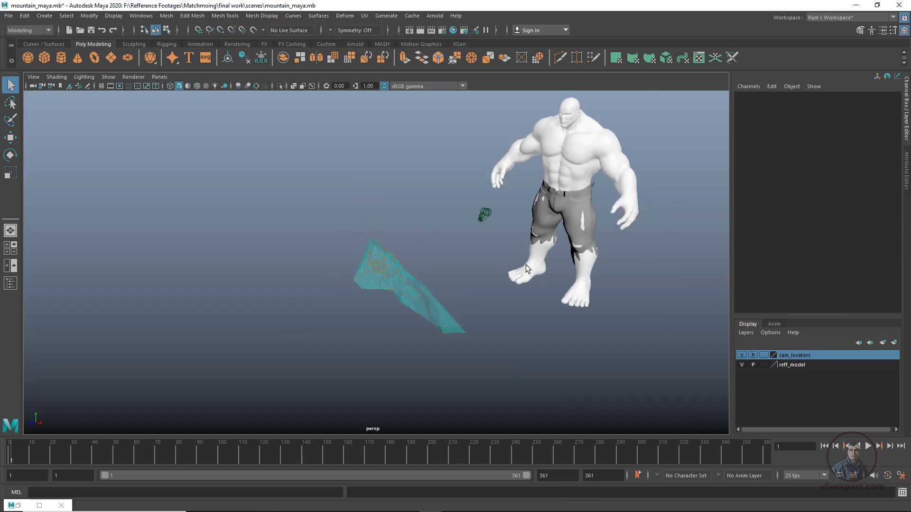
Step: Scale the hulk model down uniformly to about 0.38 in X and Z and snap it onto the upper end of the hillside mesh
{"action": "left_click", "coordinate": [584, 230]}
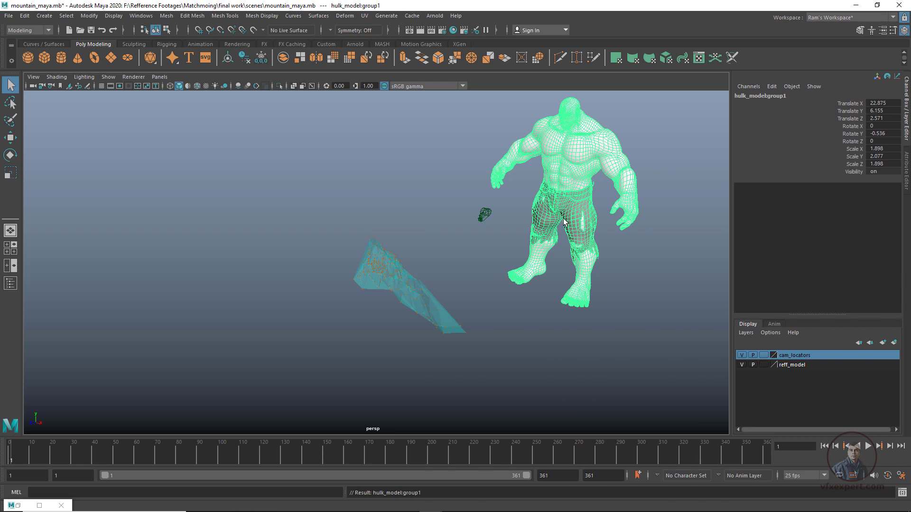
{"action": "key", "text": "r"}
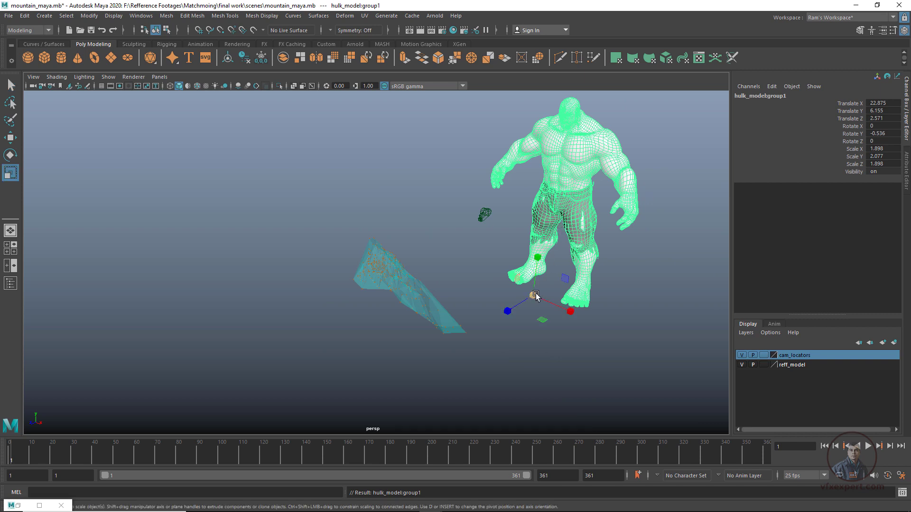
{"action": "left_click_drag", "start_coordinate": [533, 296], "coordinate": [370, 264]}
{"action": "key", "text": "w"}
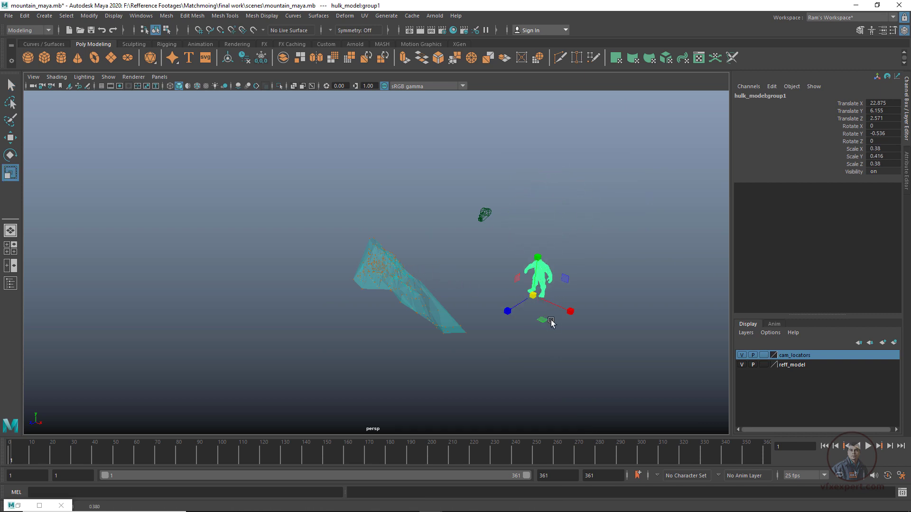
{"action": "key", "text": "v"}
{"action": "left_click_drag", "start_coordinate": [533, 296], "coordinate": [375, 253]}
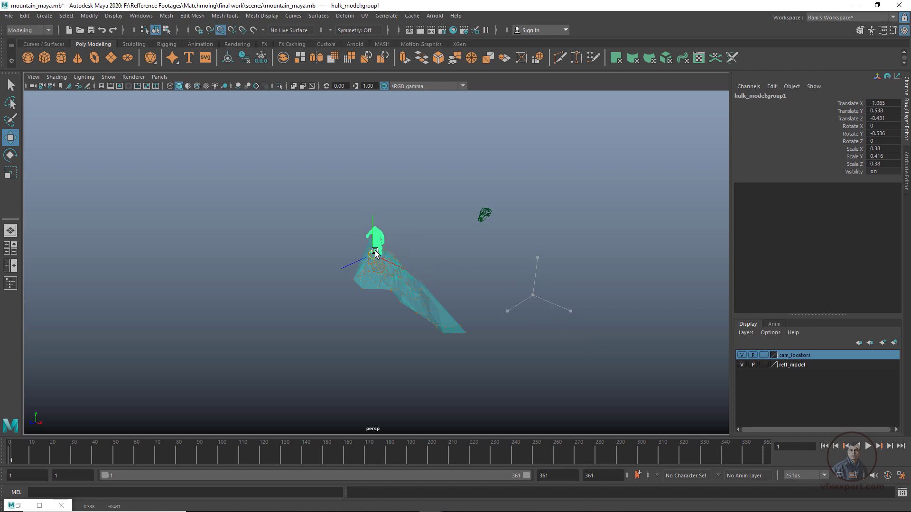
Step: Look through green_mountain:Camera01_2 and hide the reff_model layer
{"action": "left_click", "coordinate": [159, 77]}
{"action": "mouse_move", "coordinate": [184, 86]}
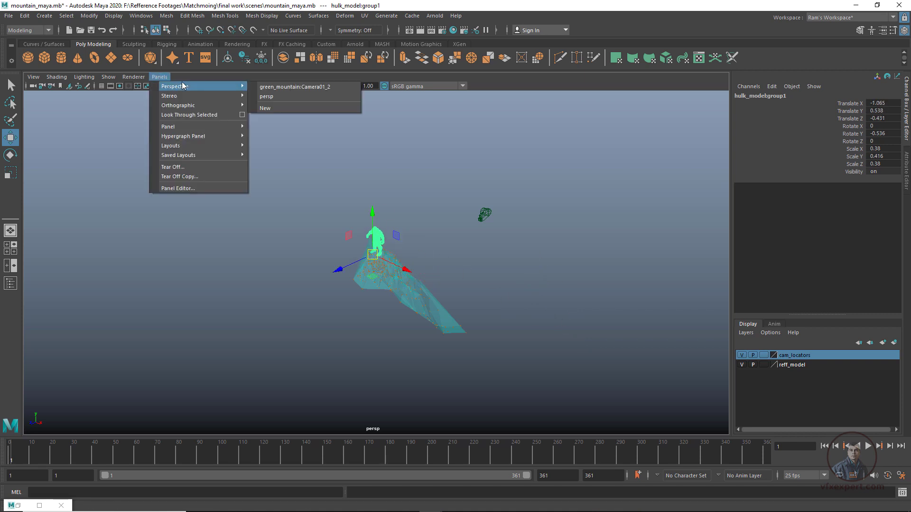
{"action": "left_click", "coordinate": [287, 87]}
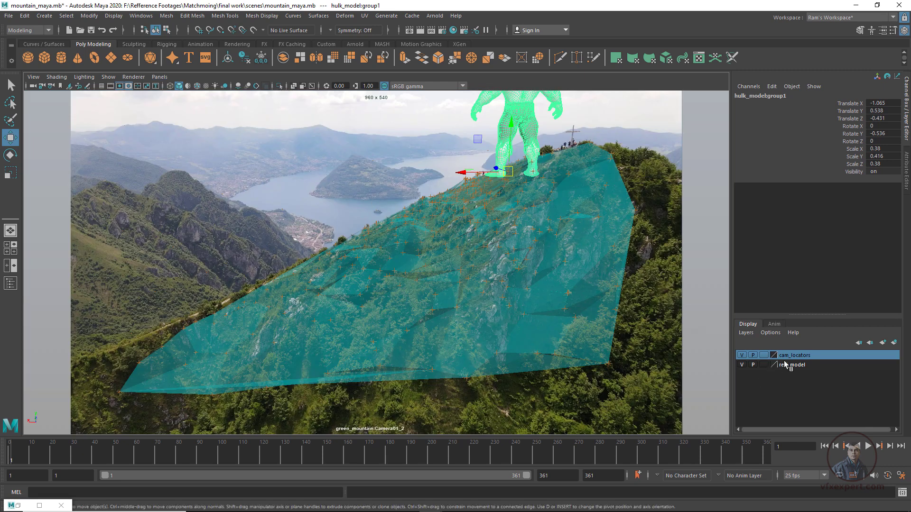
{"action": "left_click", "coordinate": [742, 365]}
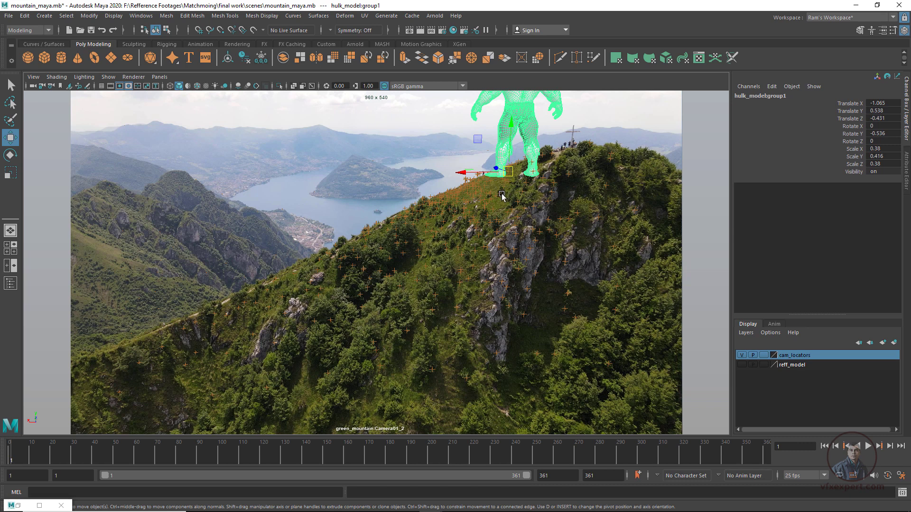
Step: Snap the hulk to a tracking locator on the ridge, turn it to about 147.5 degrees in Y and scale it to about 0.3
{"action": "key", "text": "v"}
{"action": "left_click_drag", "start_coordinate": [506, 174], "coordinate": [496, 192]}
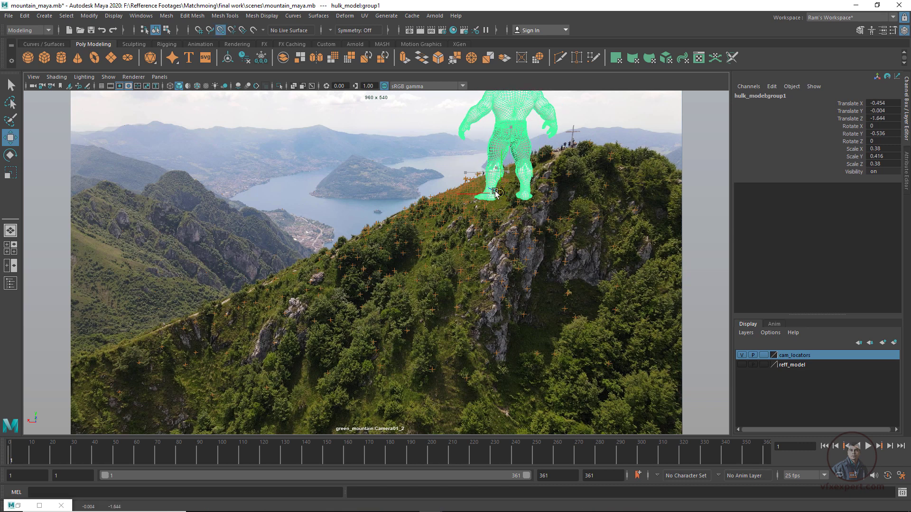
{"action": "key", "text": "e"}
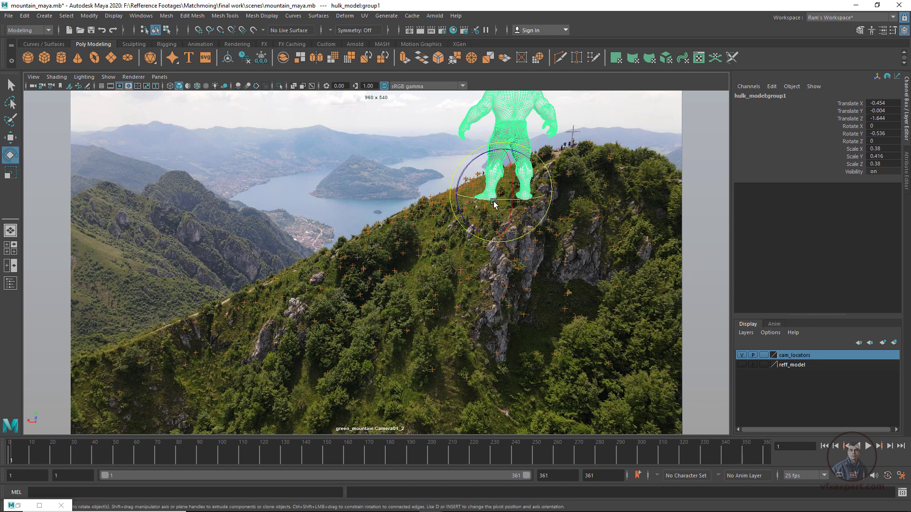
{"action": "left_click_drag", "start_coordinate": [503, 202], "coordinate": [474, 172]}
{"action": "key", "text": "w"}
{"action": "key", "text": "r"}
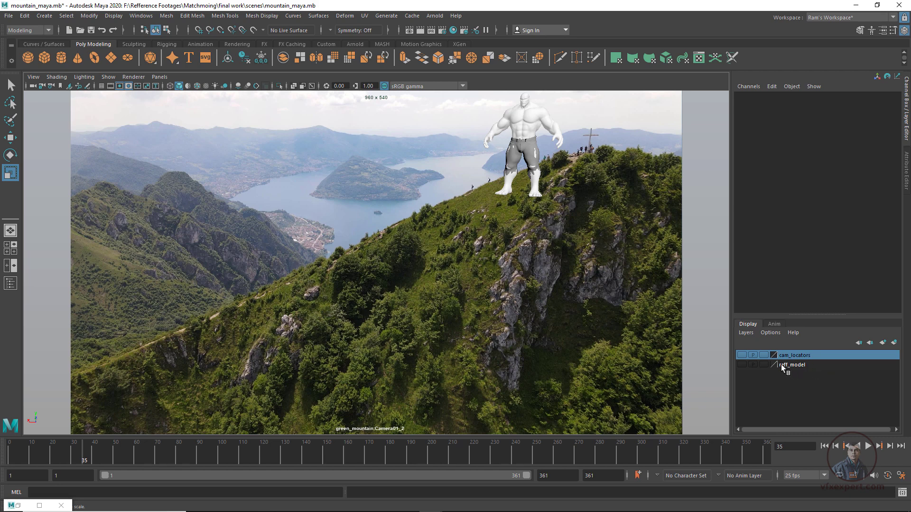
Step: Show the cam_locators layer and duplicate the hulk standing on the ridge
{"action": "left_click", "coordinate": [741, 355]}
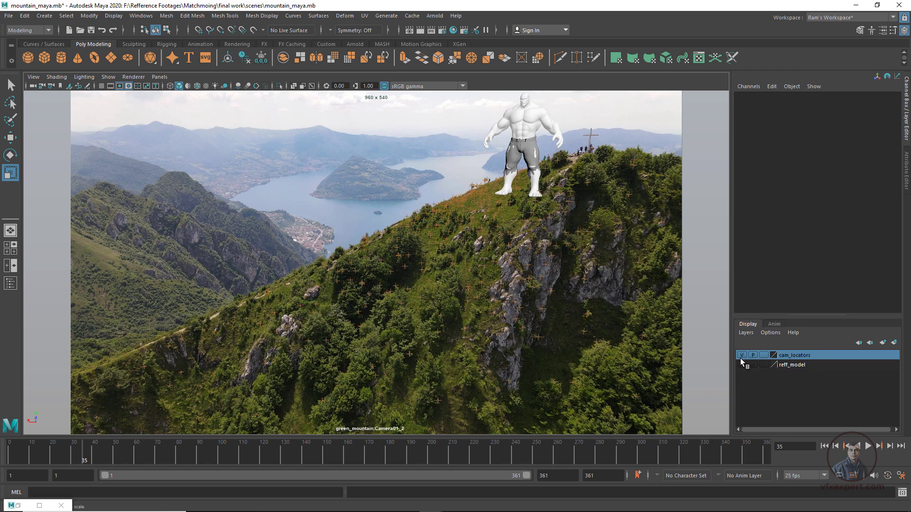
{"action": "left_click", "coordinate": [534, 156]}
{"action": "key", "text": "Up"}
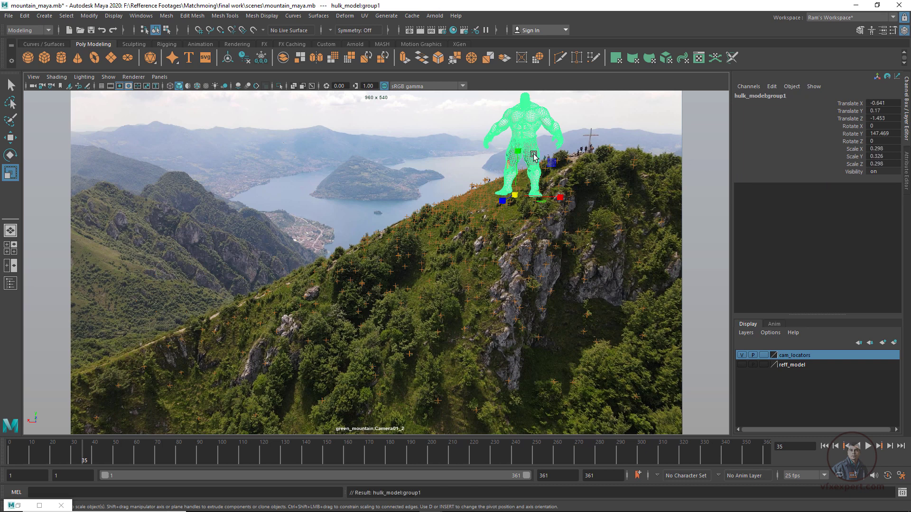
{"action": "key", "text": "Up"}
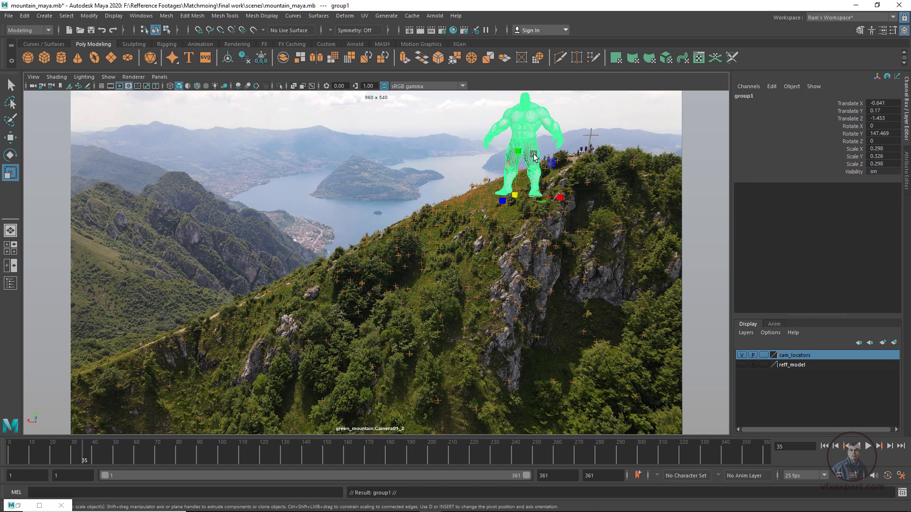
Step: Snap the duplicate hulk to a distant tracking locator over the lake in front of the island
{"action": "key", "text": "w"}
{"action": "key", "text": "d"}
{"action": "key", "text": "v"}
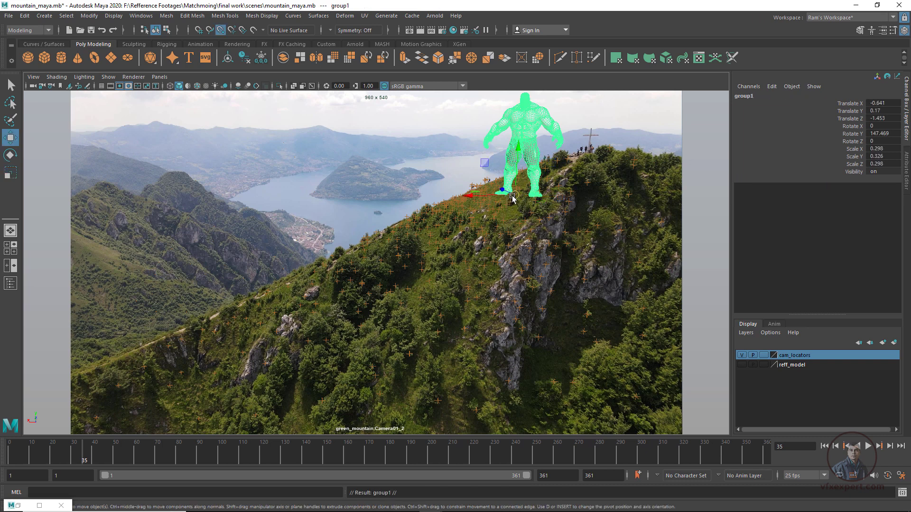
{"action": "left_click_drag", "start_coordinate": [513, 199], "coordinate": [375, 199]}
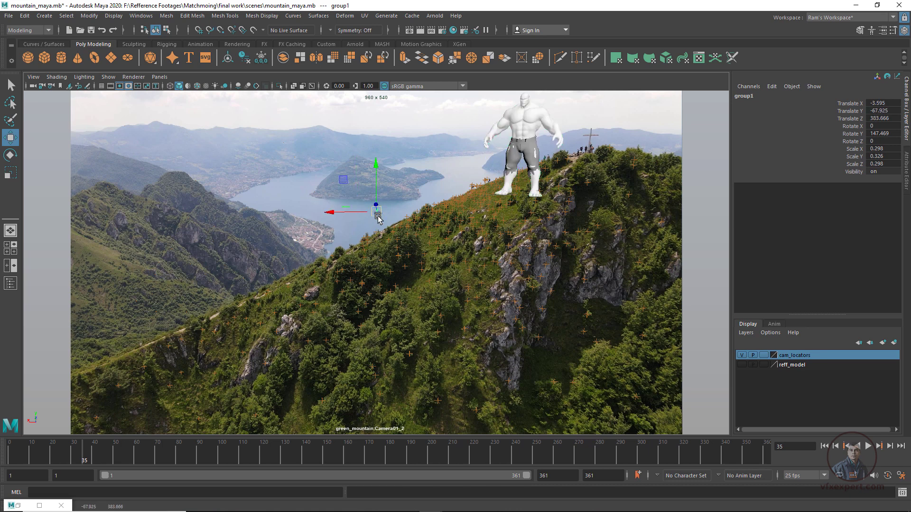
Step: Scale the duplicate hulk up to about 5.9 in X and Z and rotate it to about 178.3 degrees in Y
{"action": "key", "text": "r"}
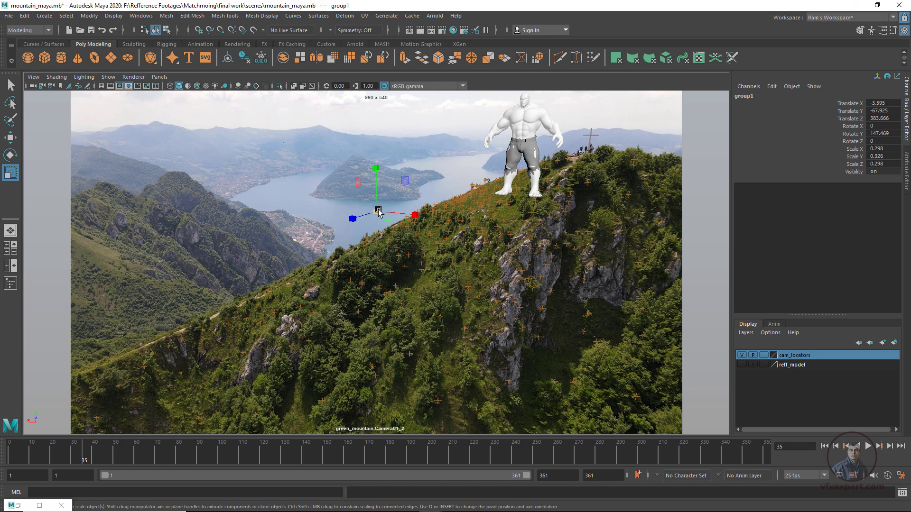
{"action": "left_click_drag", "start_coordinate": [379, 210], "coordinate": [444, 252]}
{"action": "key", "text": "e"}
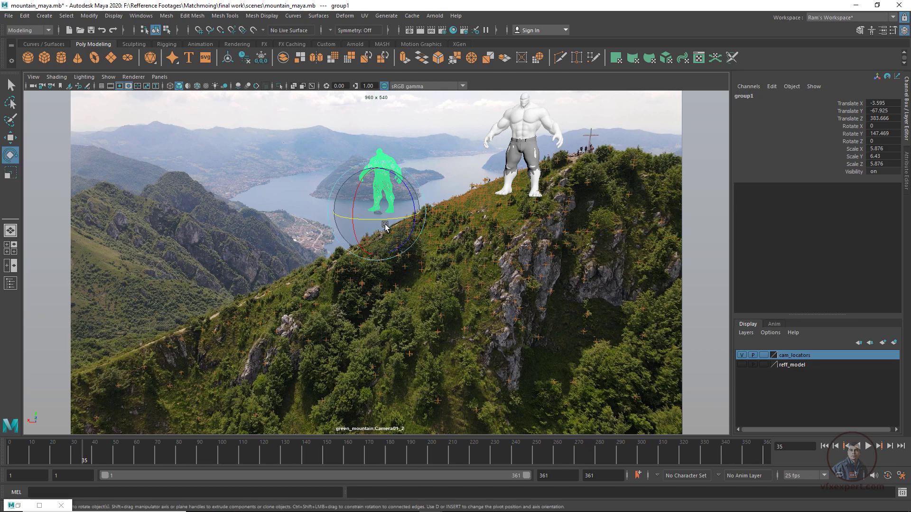
{"action": "left_click_drag", "start_coordinate": [400, 221], "coordinate": [404, 223]}
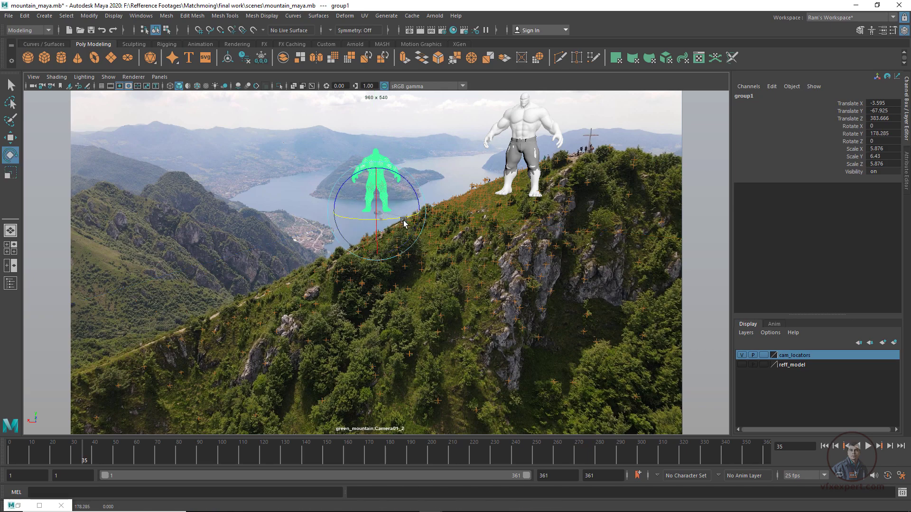
Step: Deselect everything, play the shot and scrub the timeline to frame 96 to check how both hulks hold their positions
{"action": "left_click", "coordinate": [701, 133]}
{"action": "key", "text": "alt+v"}
{"action": "left_click_drag", "start_coordinate": [464, 445], "coordinate": [210, 439]}
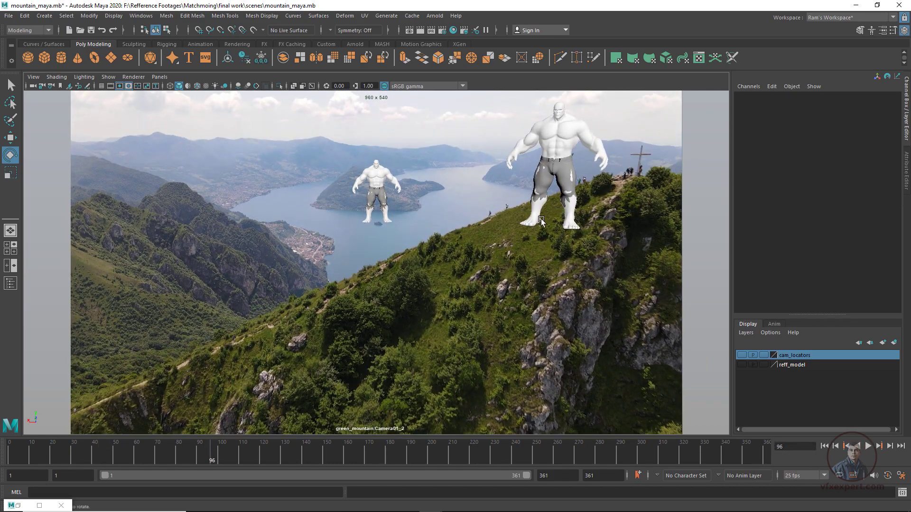
Step: Show the cam_locators layer and snap the ridge hulk to a tracking locator closer to the summit cross
{"action": "left_click", "coordinate": [573, 210]}
{"action": "left_click", "coordinate": [742, 364]}
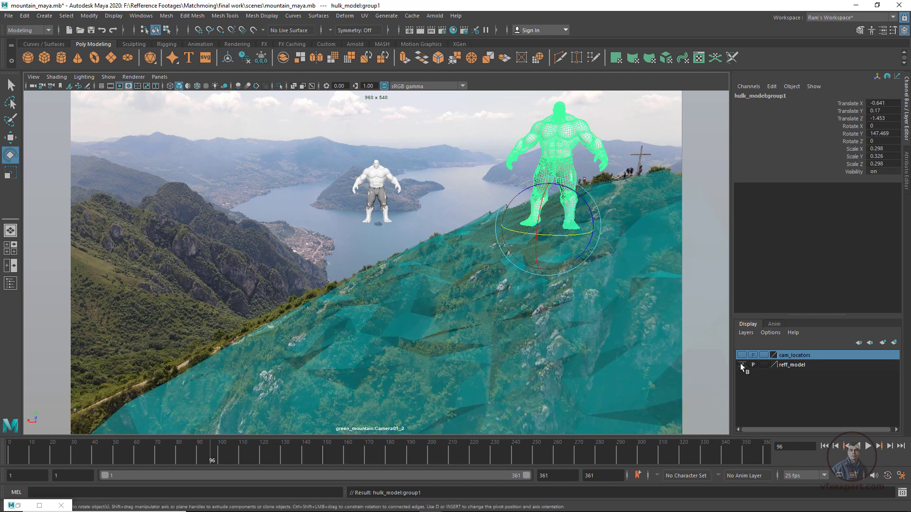
{"action": "left_click", "coordinate": [742, 365]}
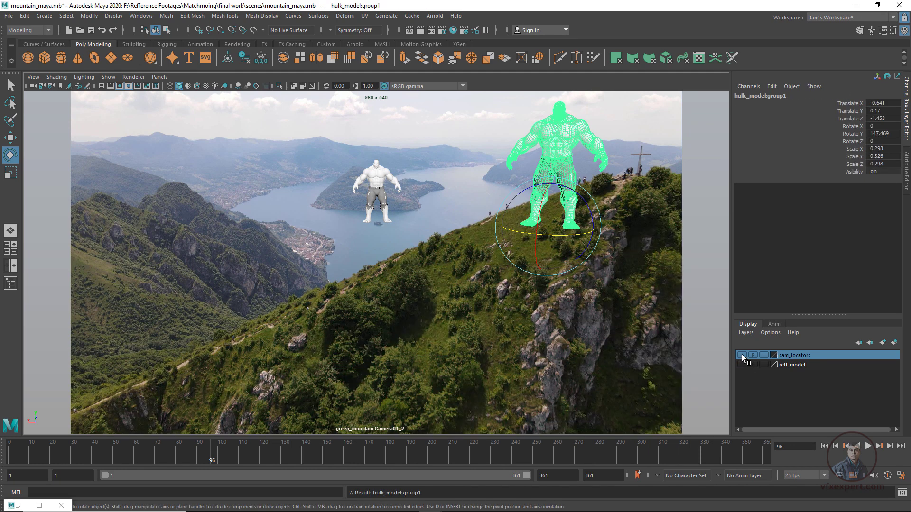
{"action": "left_click", "coordinate": [742, 356]}
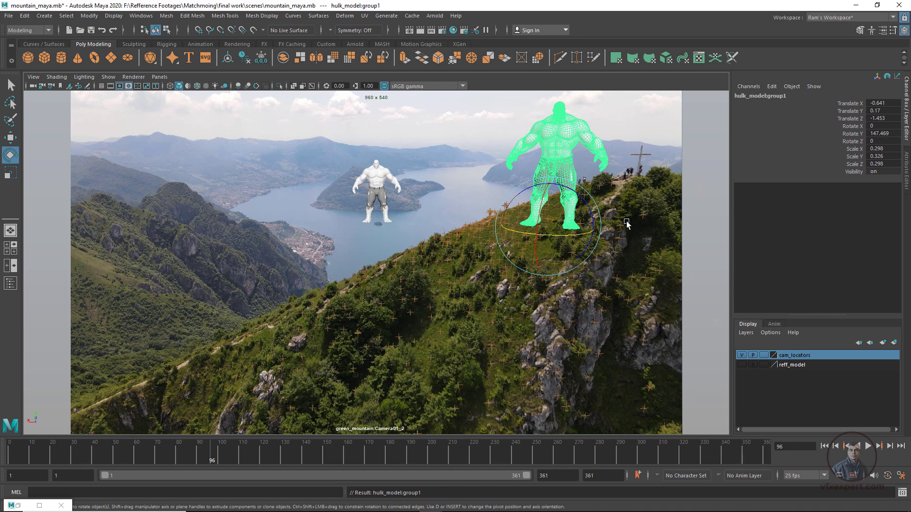
{"action": "key", "text": "w"}
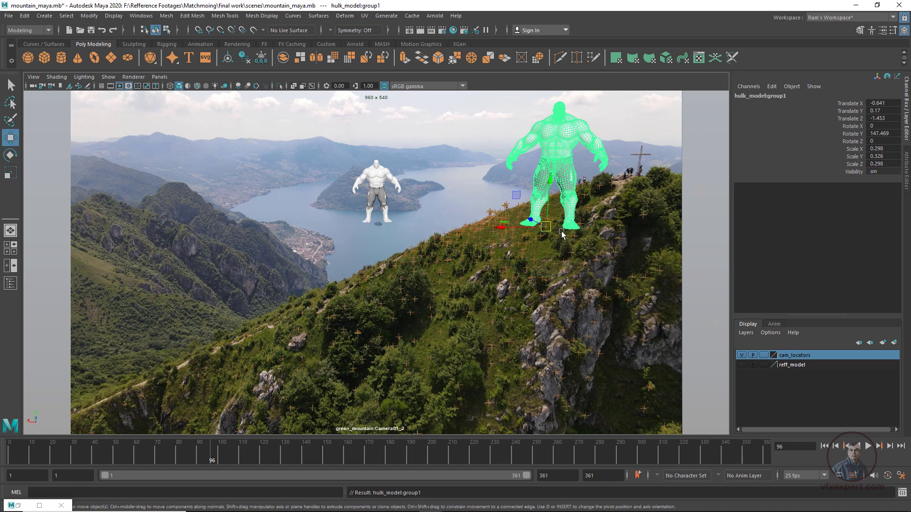
{"action": "key", "text": "v"}
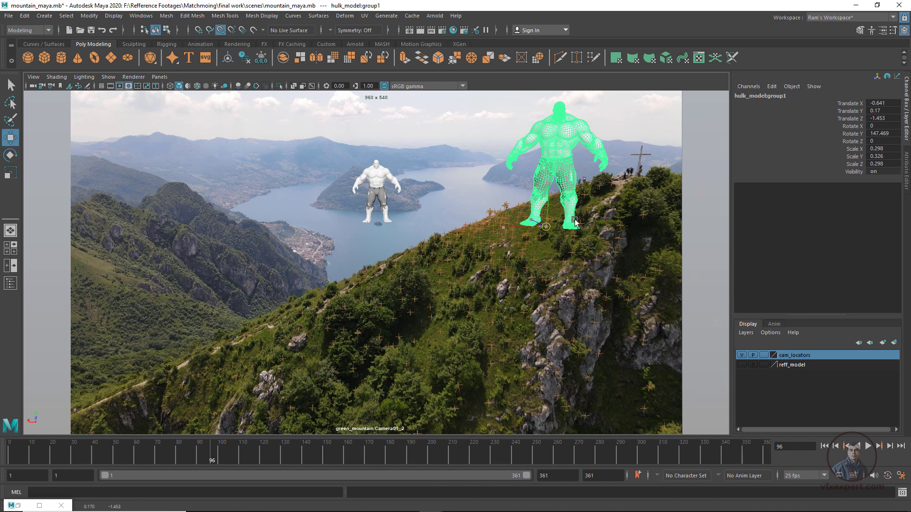
{"action": "middle_click_drag", "start_coordinate": [577, 224], "coordinate": [578, 223]}
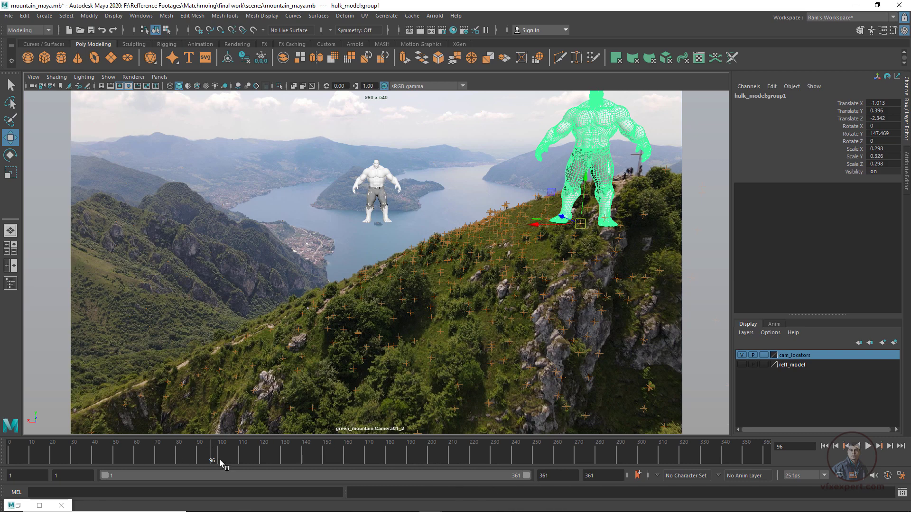
Step: Go back to frame 16, scale the ridge hulk down slightly and deselect it
{"action": "left_click_drag", "start_coordinate": [220, 460], "coordinate": [43, 435]}
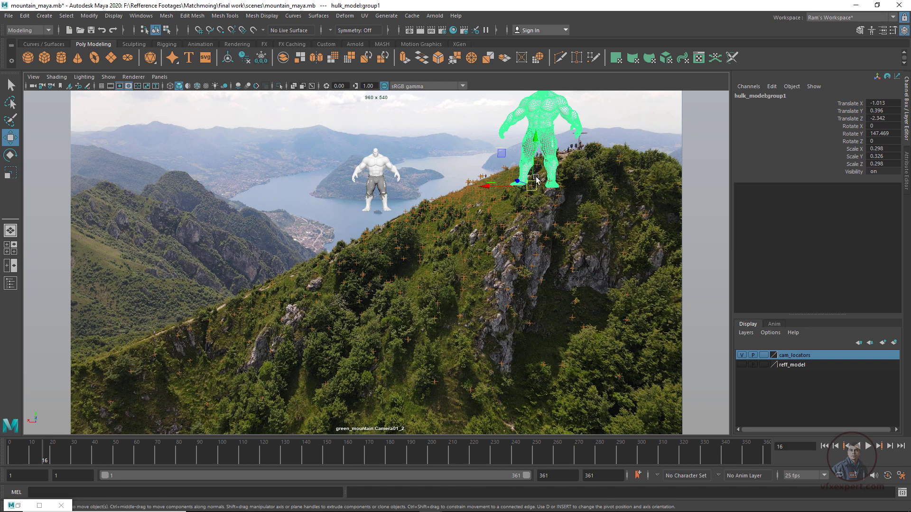
{"action": "key", "text": "r"}
{"action": "left_click_drag", "start_coordinate": [531, 185], "coordinate": [519, 179]}
{"action": "left_click", "coordinate": [540, 364]}
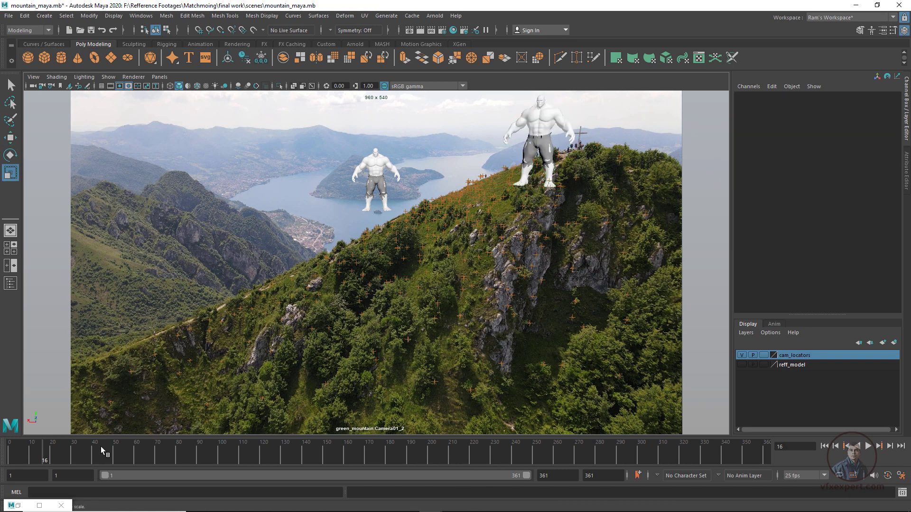
Step: Play the shot through the tracked camera and scrub to frame 107 to check that both hulks stick to the footage
{"action": "key", "text": "alt+v"}
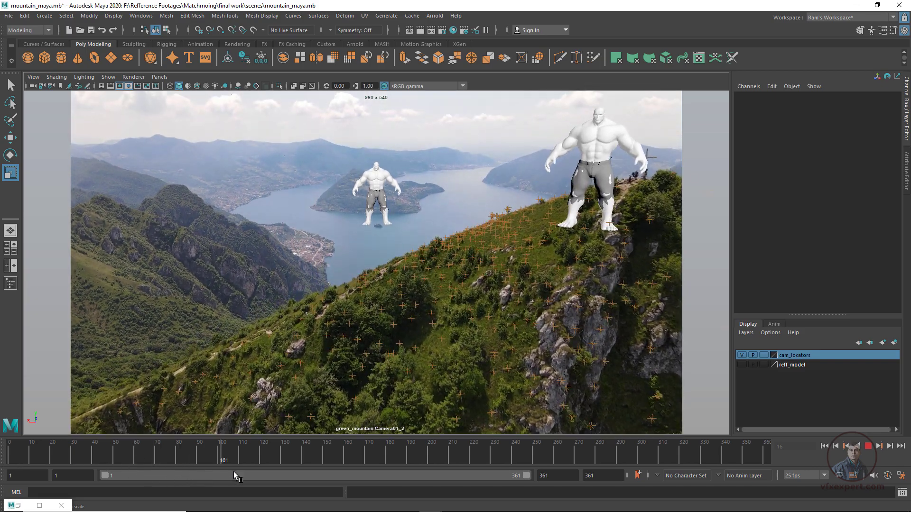
{"action": "mouse_move", "coordinate": [319, 457]}
{"action": "left_mouse_down"}
{"action": "mouse_move", "coordinate": [84, 444]}
{"action": "mouse_move", "coordinate": [6, 425]}
{"action": "left_mouse_up"}
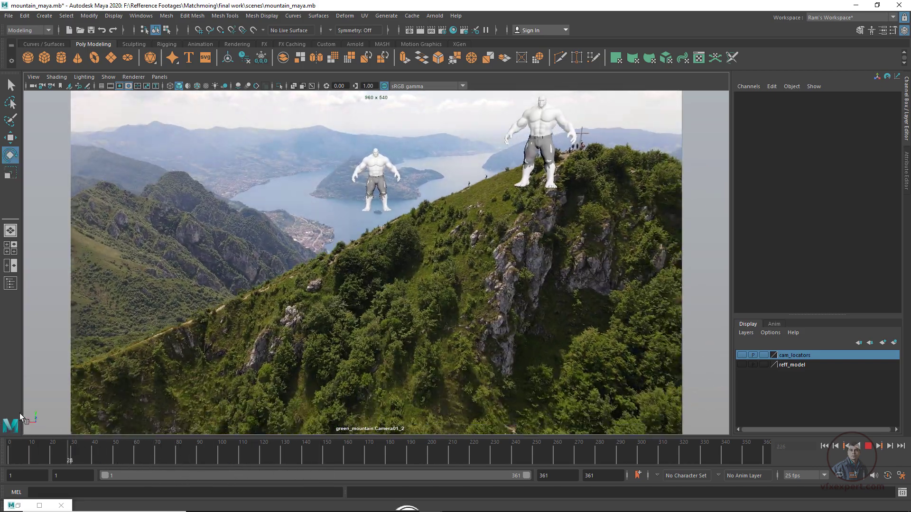
{"action": "left_click_drag", "start_coordinate": [20, 414], "coordinate": [236, 455]}
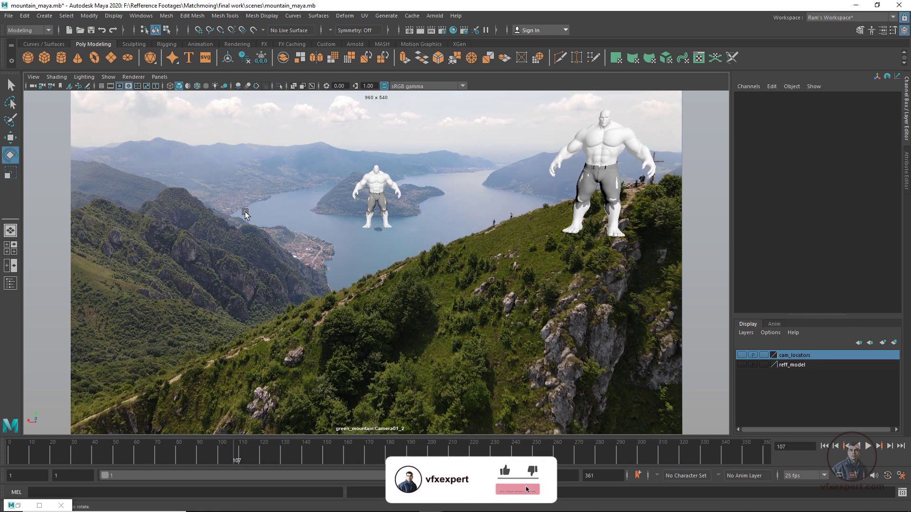